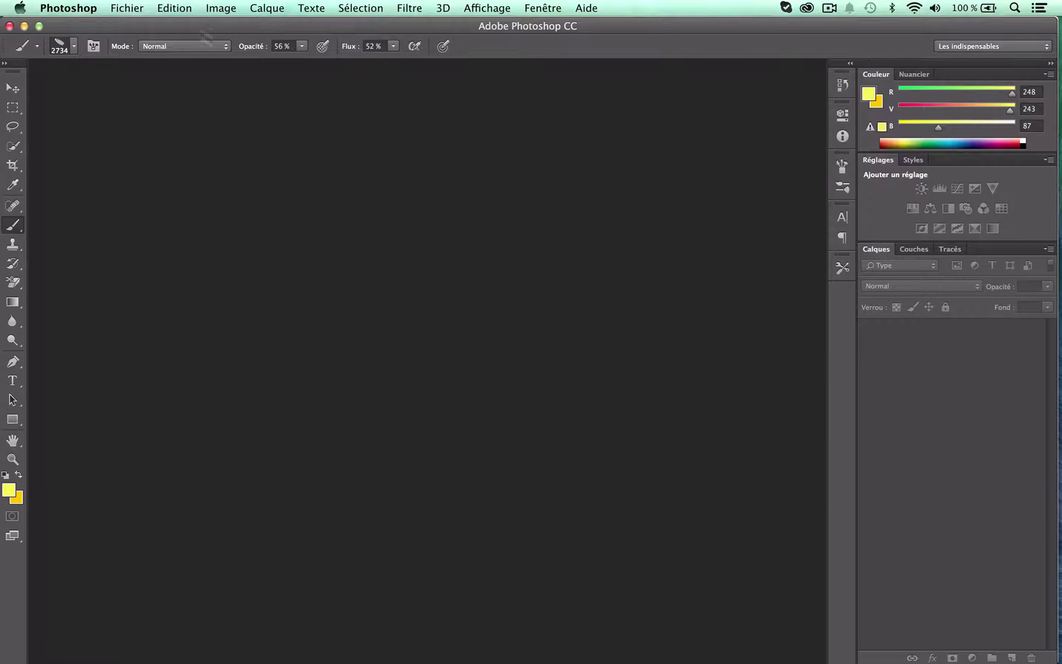
- Open P1040575.JPG from the "JPG et PNG pratique" folder, keeping its embedded colour profile
left_click(136, 9)
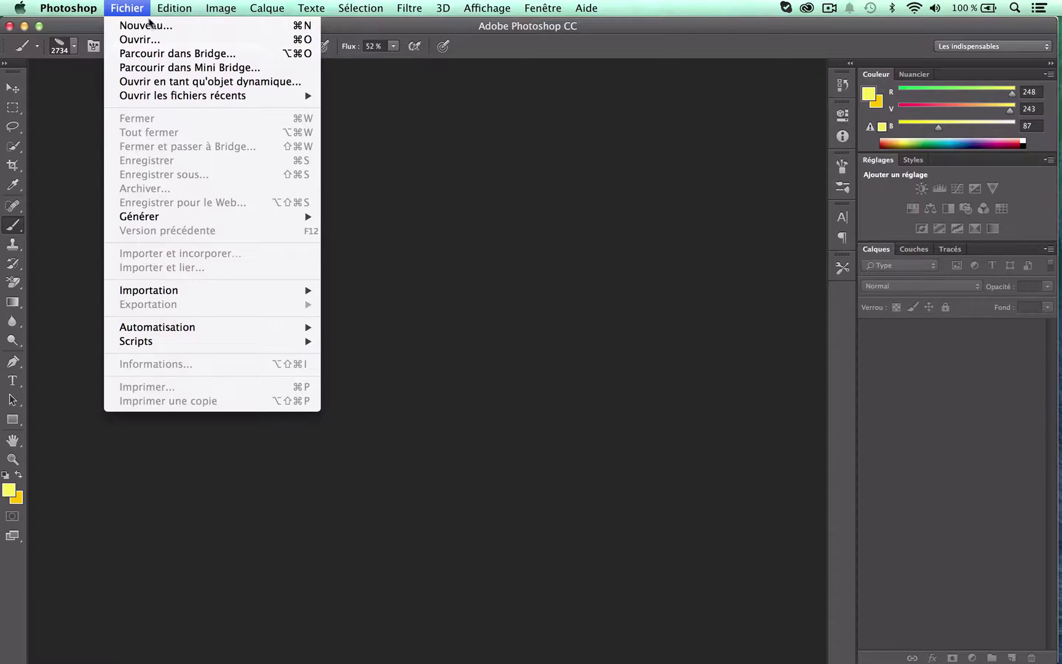
left_click(197, 41)
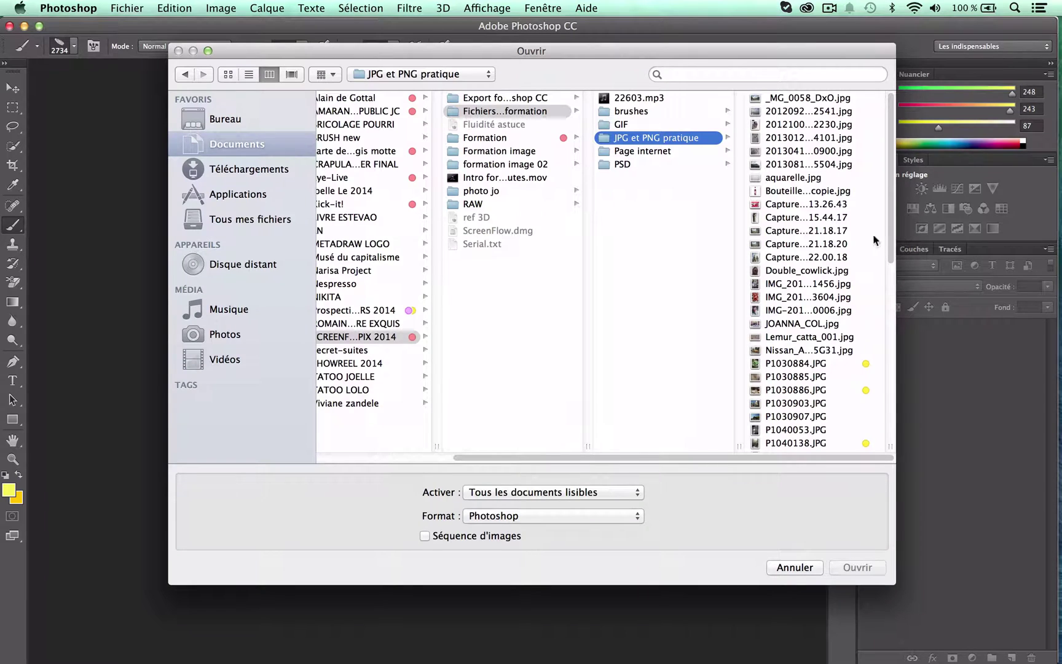
left_click_drag(890, 236, 882, 320)
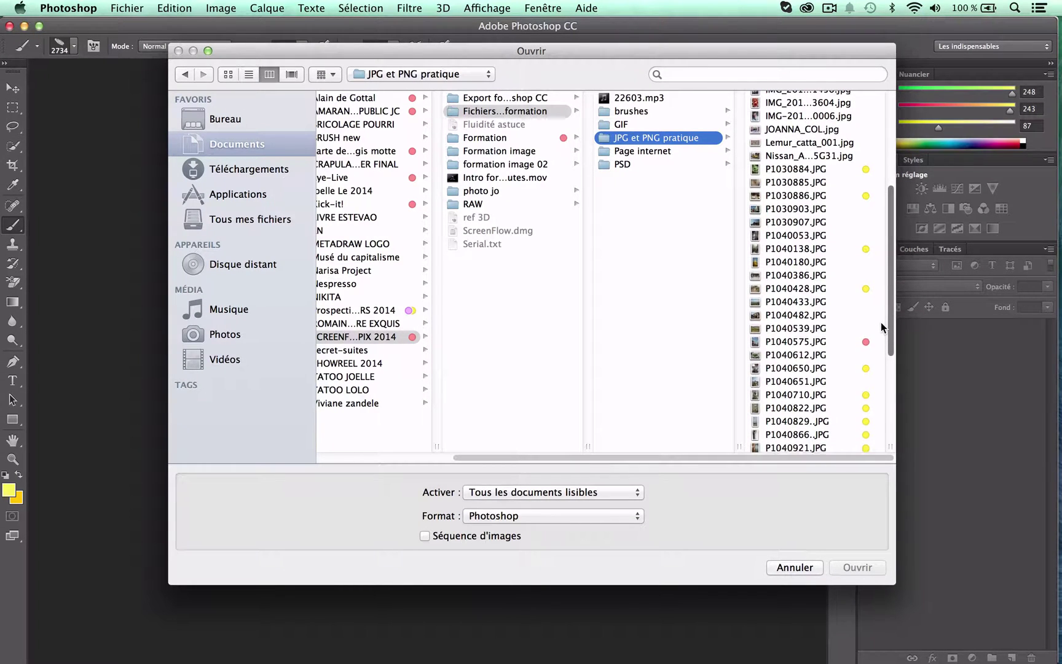
left_click(822, 341)
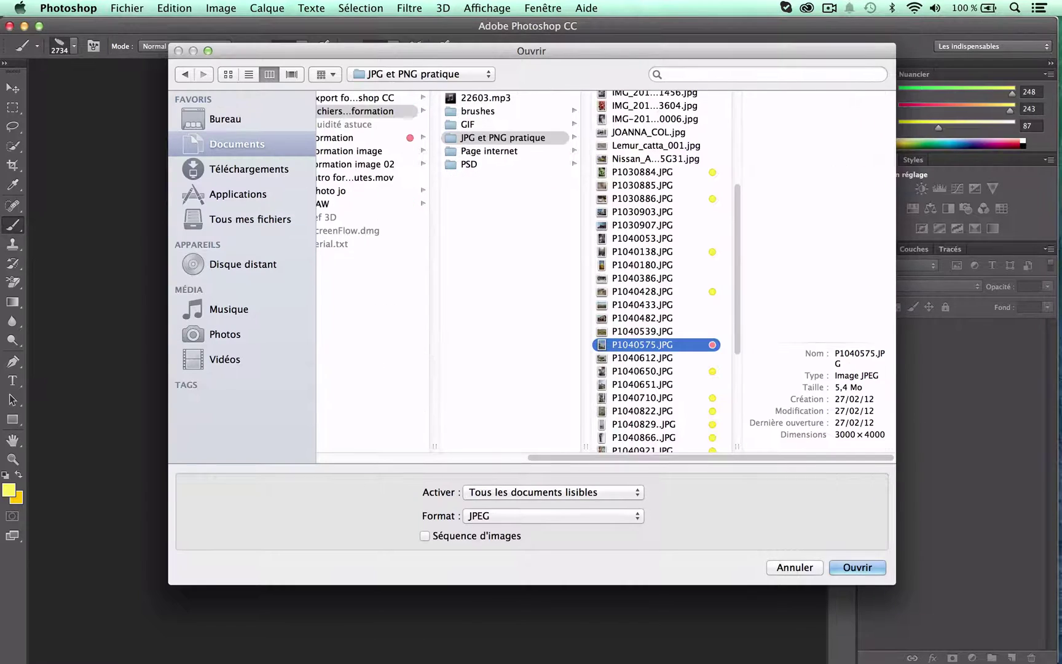
left_click(851, 566)
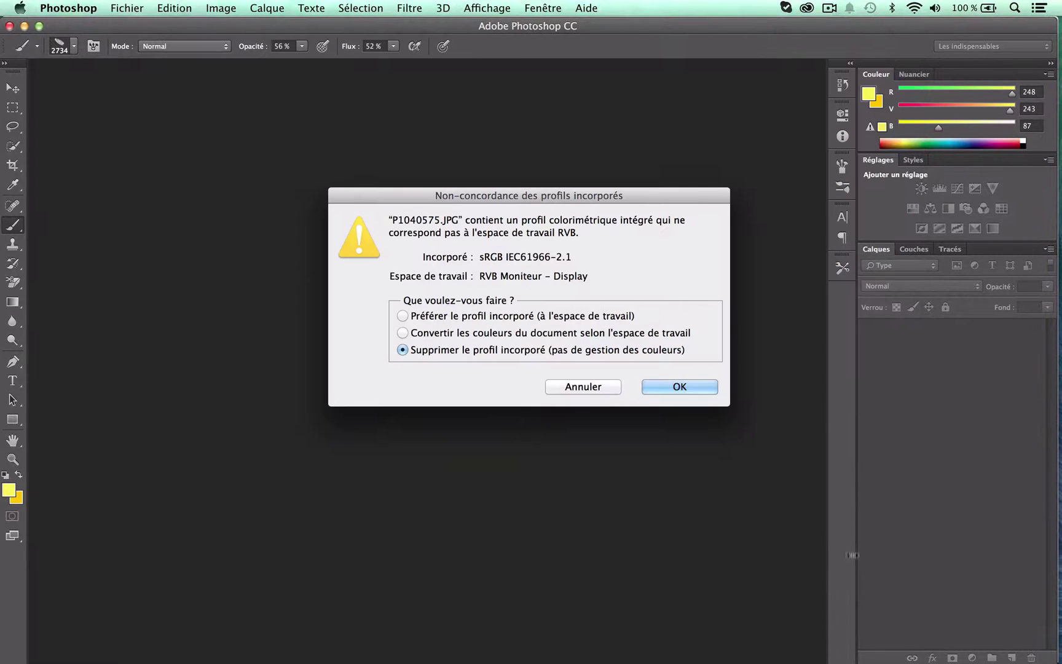
left_click(402, 315)
left_click(680, 386)
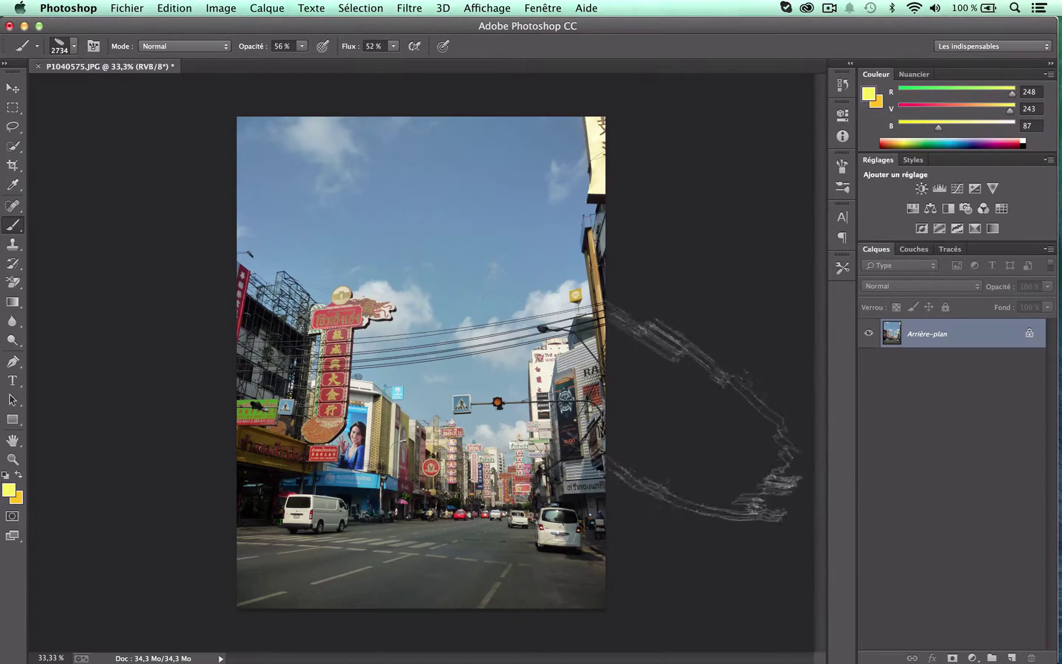
- Resample the photo to a resolution of 72 pixels/inch and return to the Brush tool
left_click(127, 8)
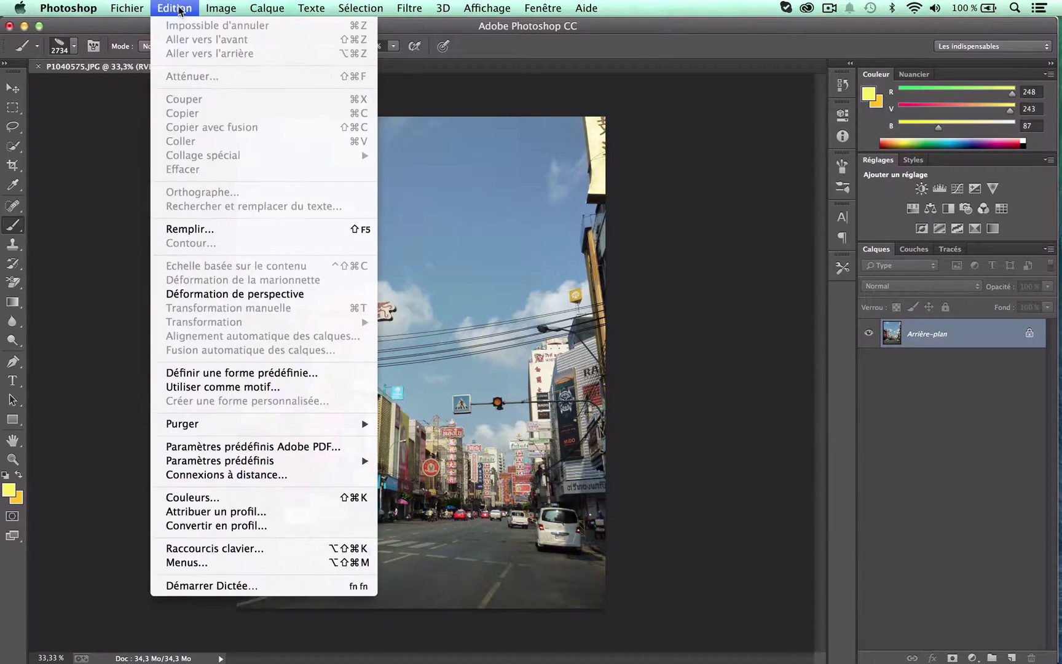
mouse_move(221, 8)
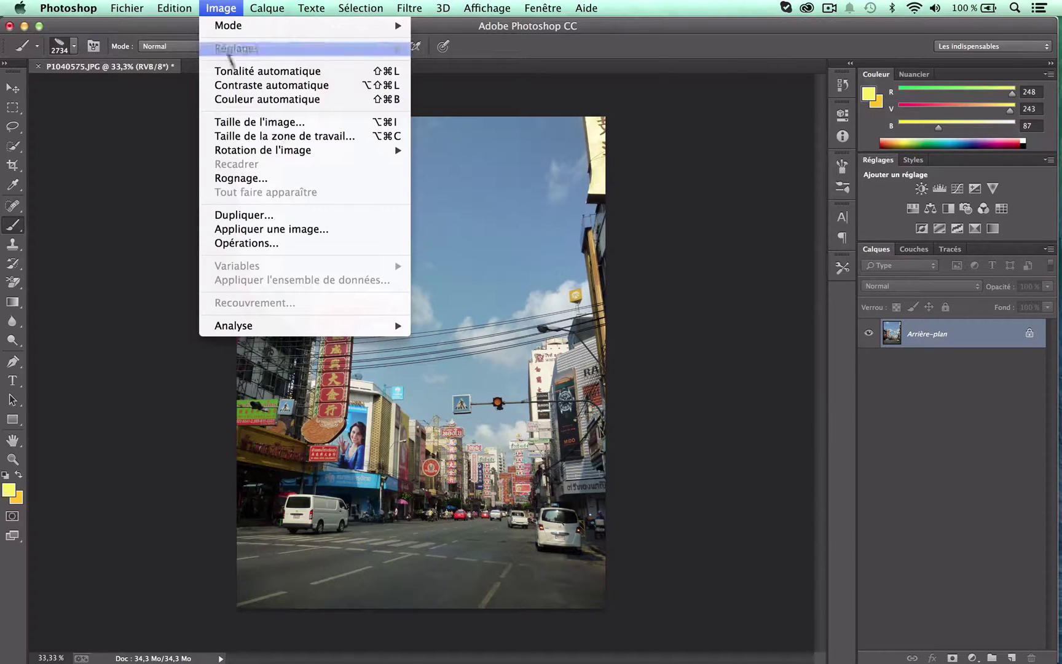
left_click(312, 123)
double_click(599, 341)
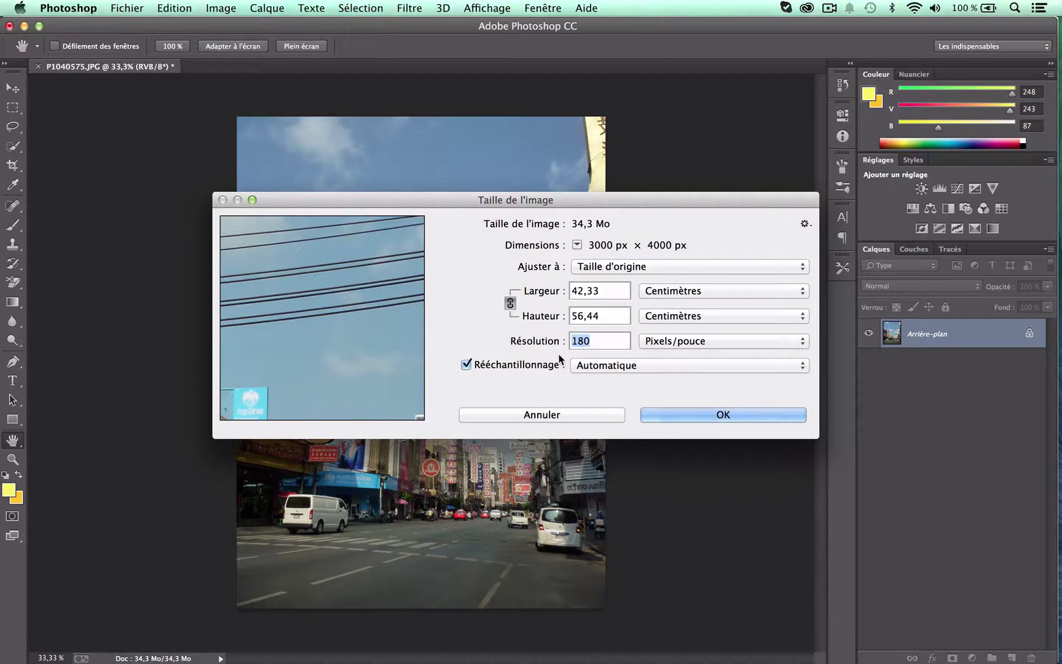
type("72")
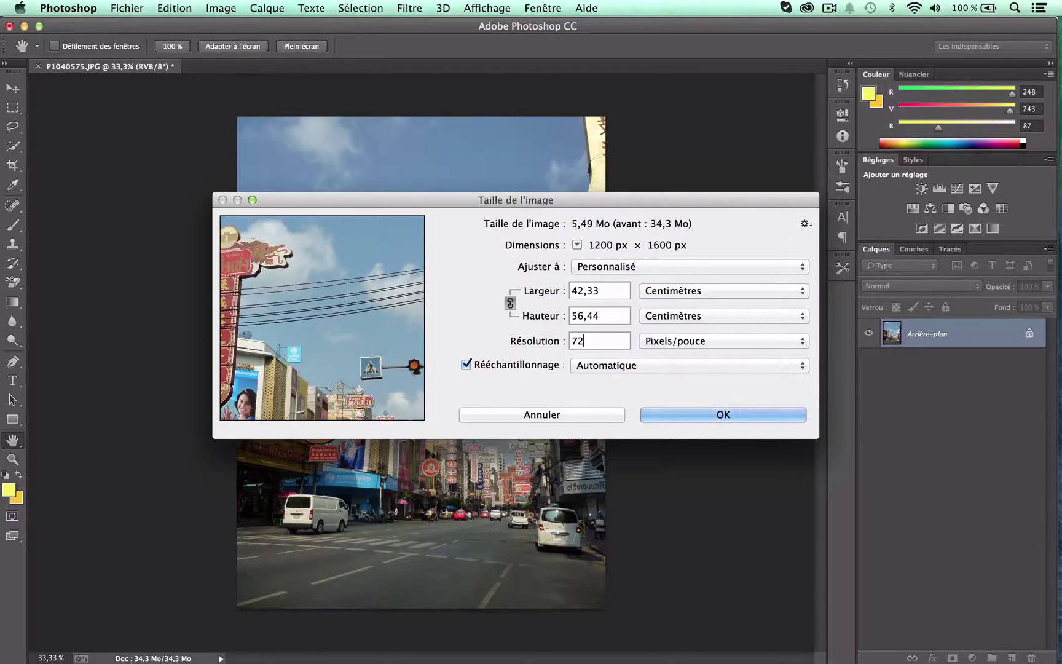
key("Return")
key("b")
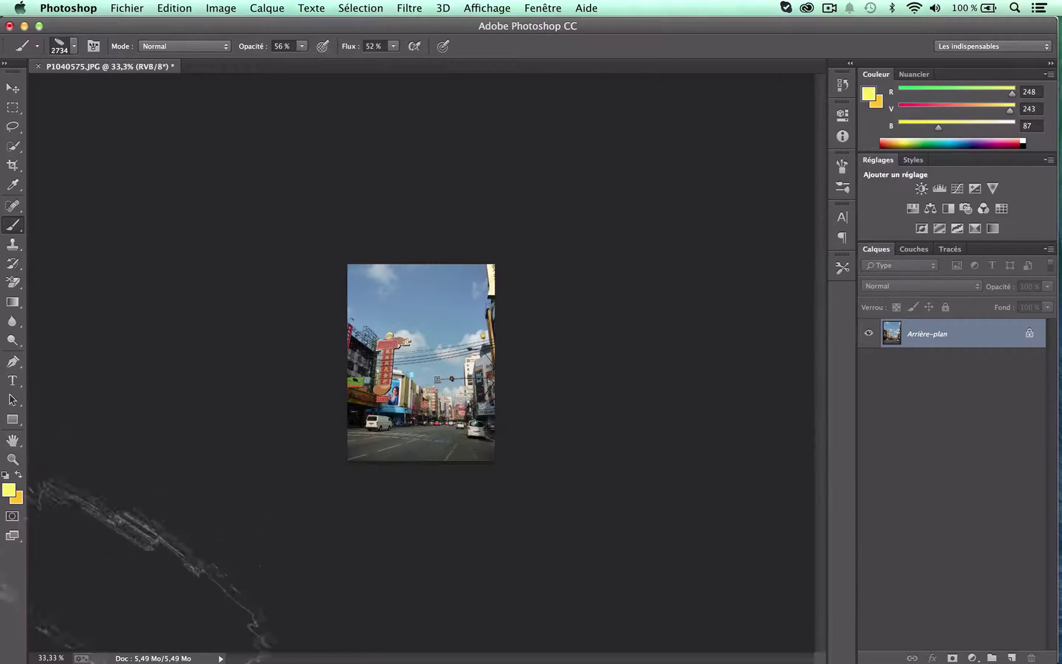
- Convert the locked background into a regular layer and rename it "fond ville"
key("super+plus")
key("super+plus")
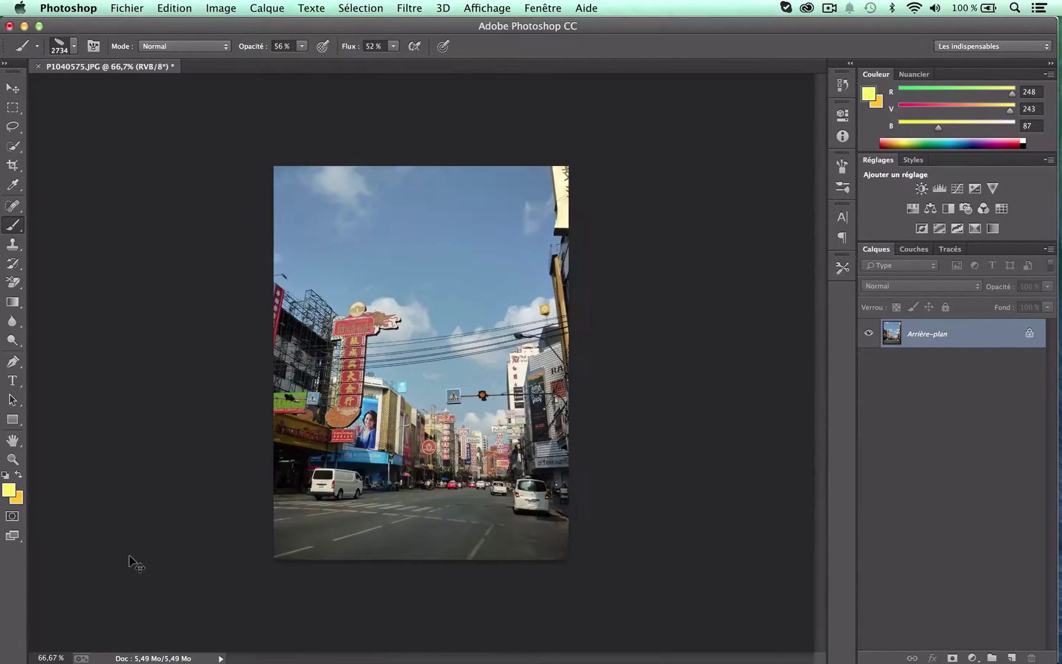
key("super+plus")
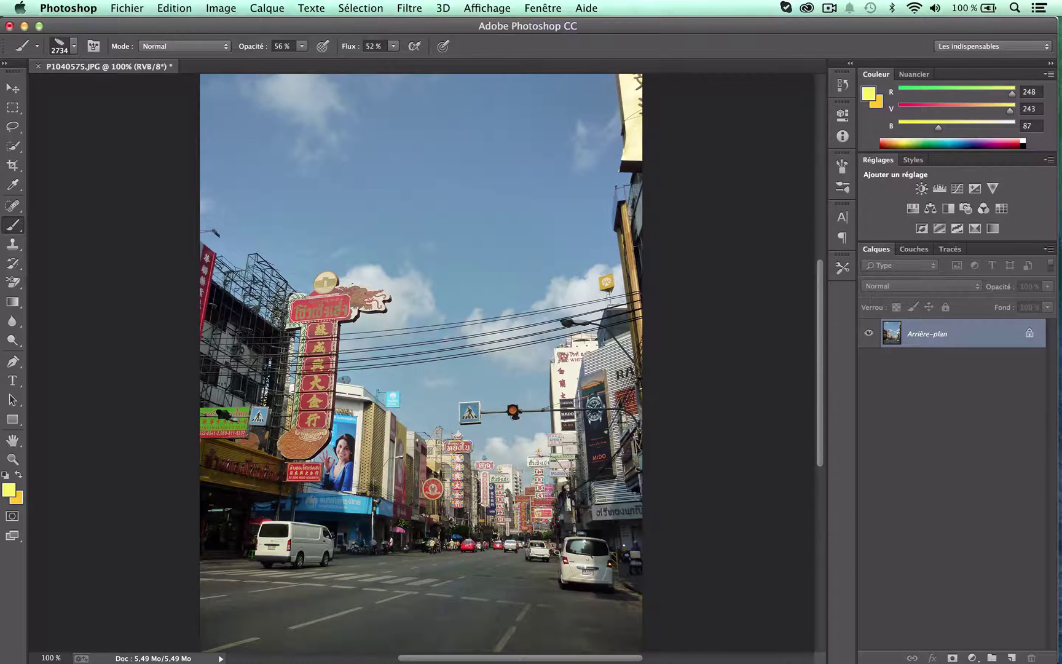
double_click(972, 333)
key("Return")
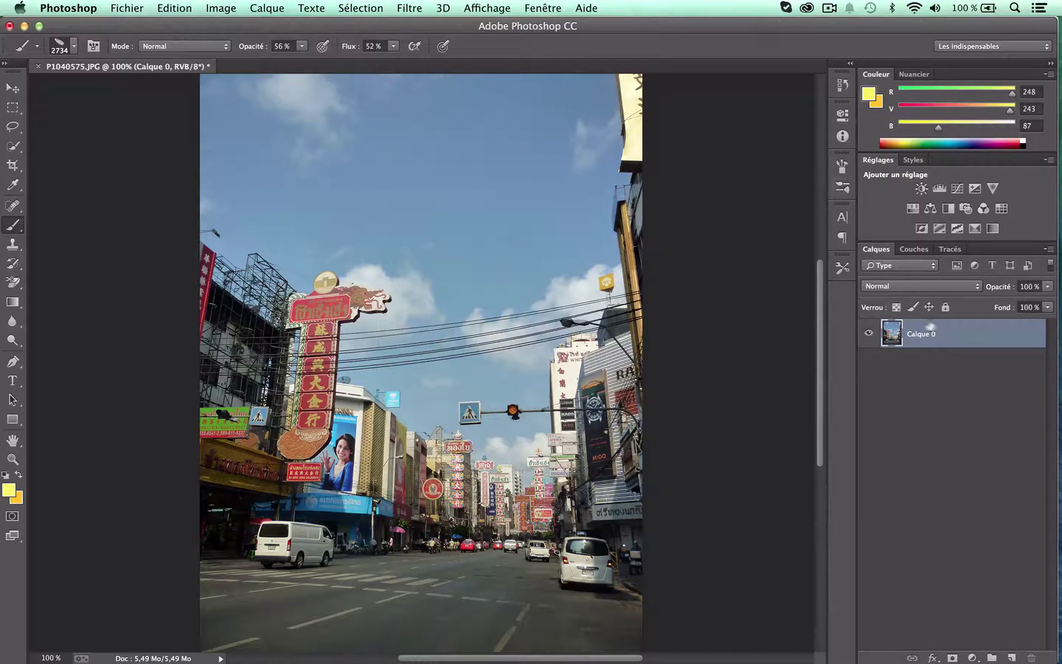
double_click(925, 335)
type("fond ville")
key("Return")
- Add a new layer beneath "fond ville" and fill it with white
left_click(1011, 658)
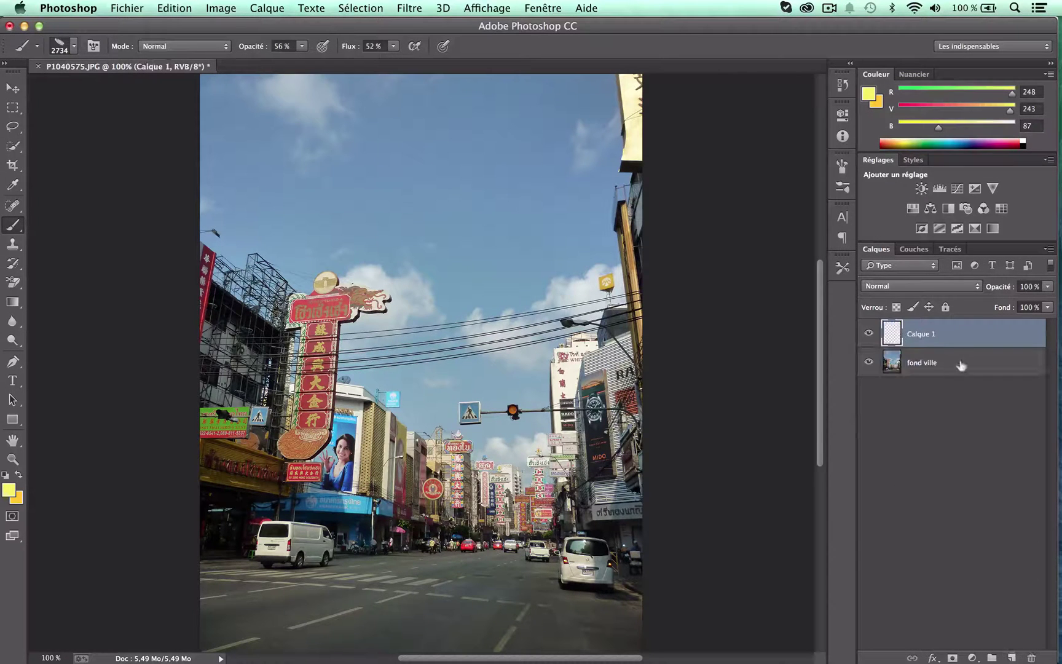
left_click_drag(960, 363, 931, 410)
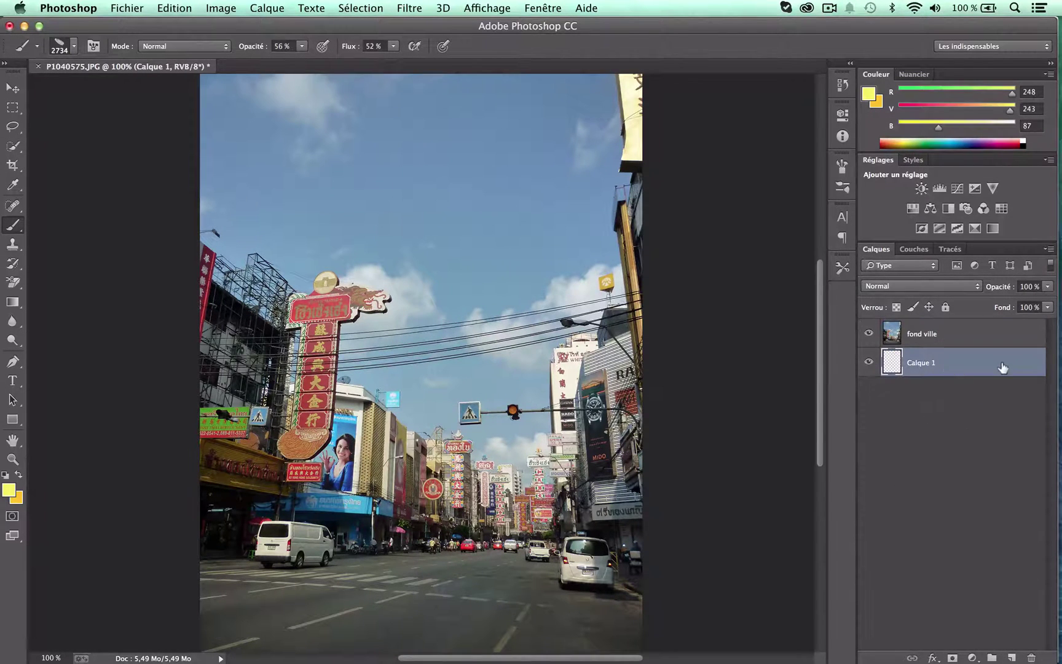
key("d")
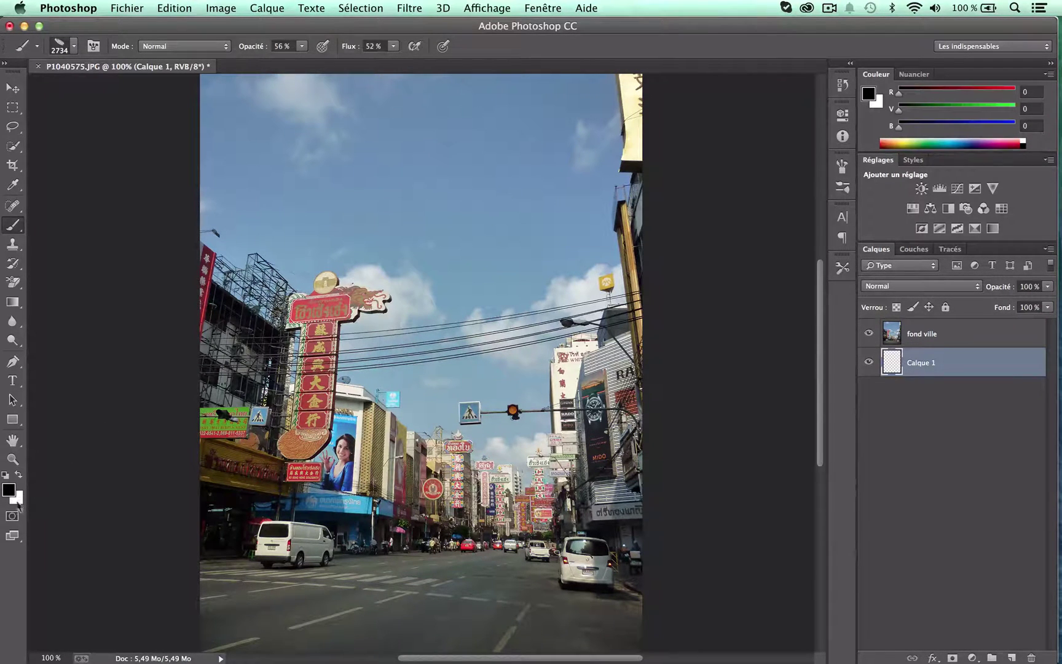
key("x")
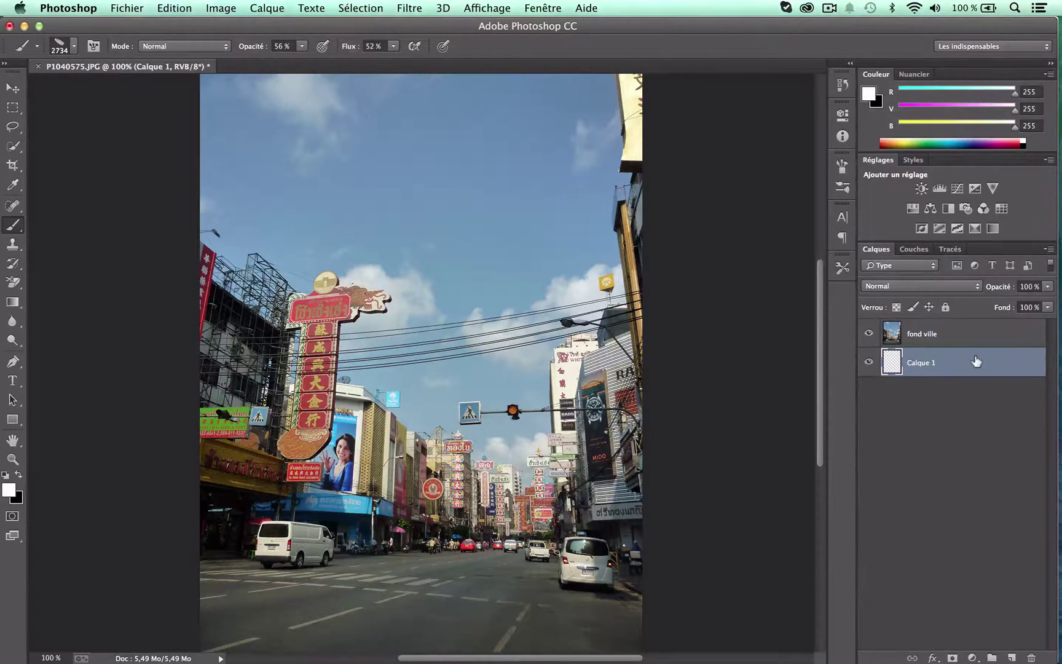
key("alt+BackSpace")
- Rename the white layer "blanc de fond"
double_click(925, 361)
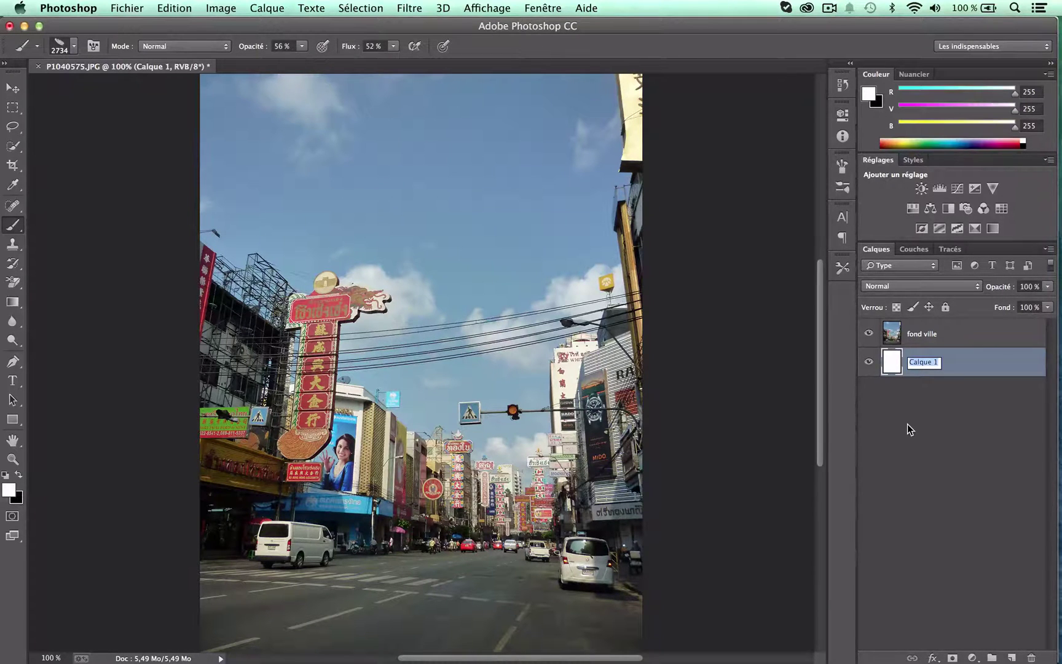
type("blanc de fond")
key("Return")
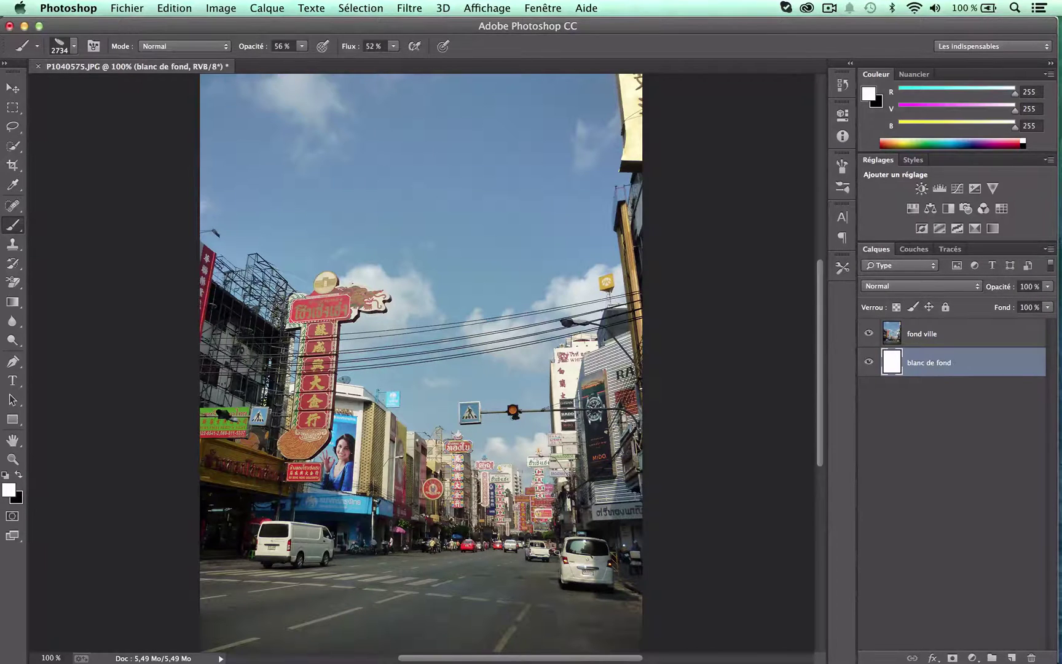
- Apply the Filter Gallery effects Aquarelle (Détail 9, Ombres 1, Texture 1) and Pinceau à sec (Epaisseur 6, Détail 8, Texture 1) to the "fond ville" layer
left_click(948, 333)
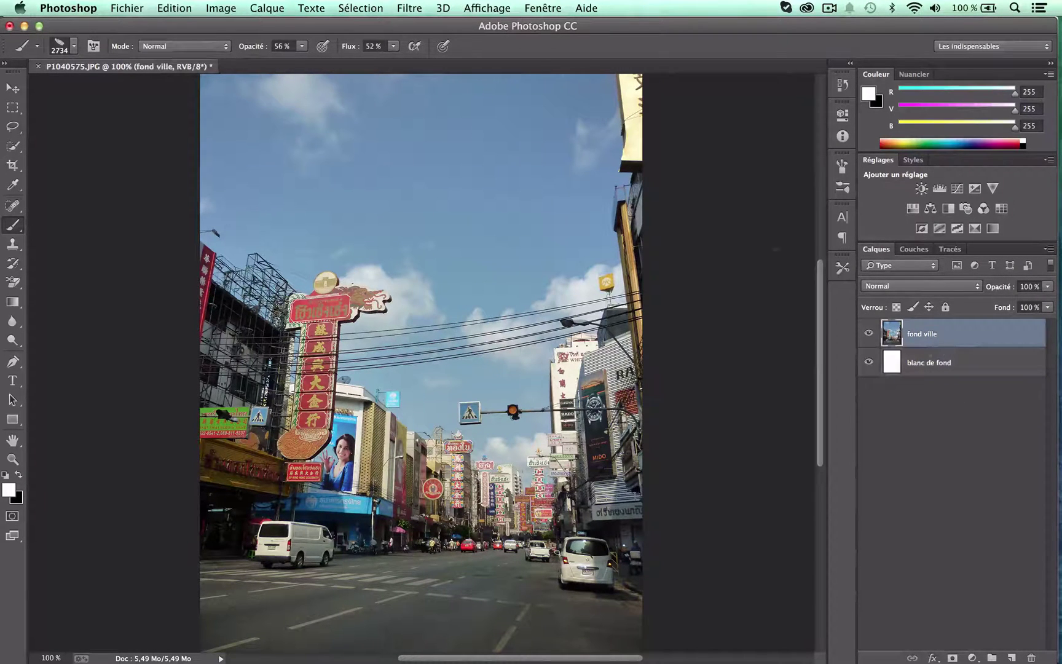
left_click(419, 10)
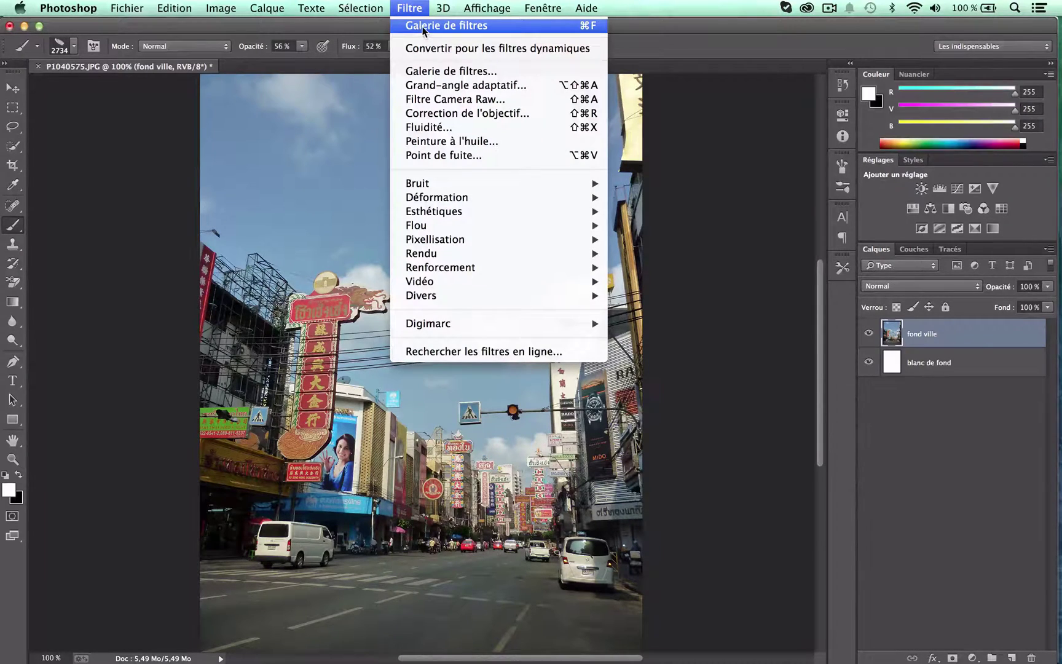
left_click(454, 73)
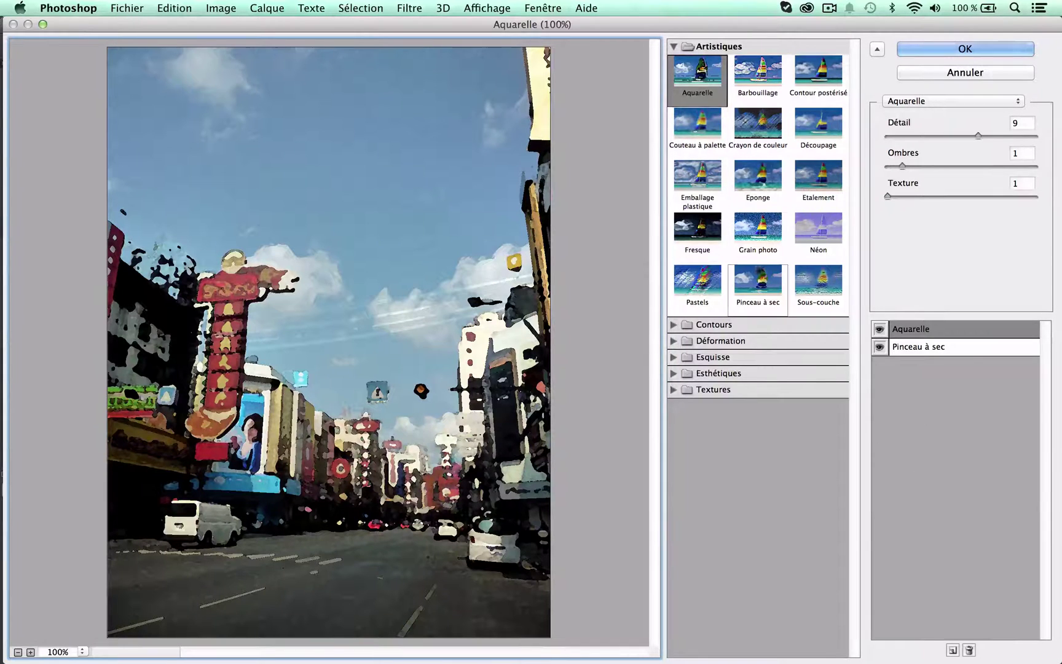
left_click(930, 347)
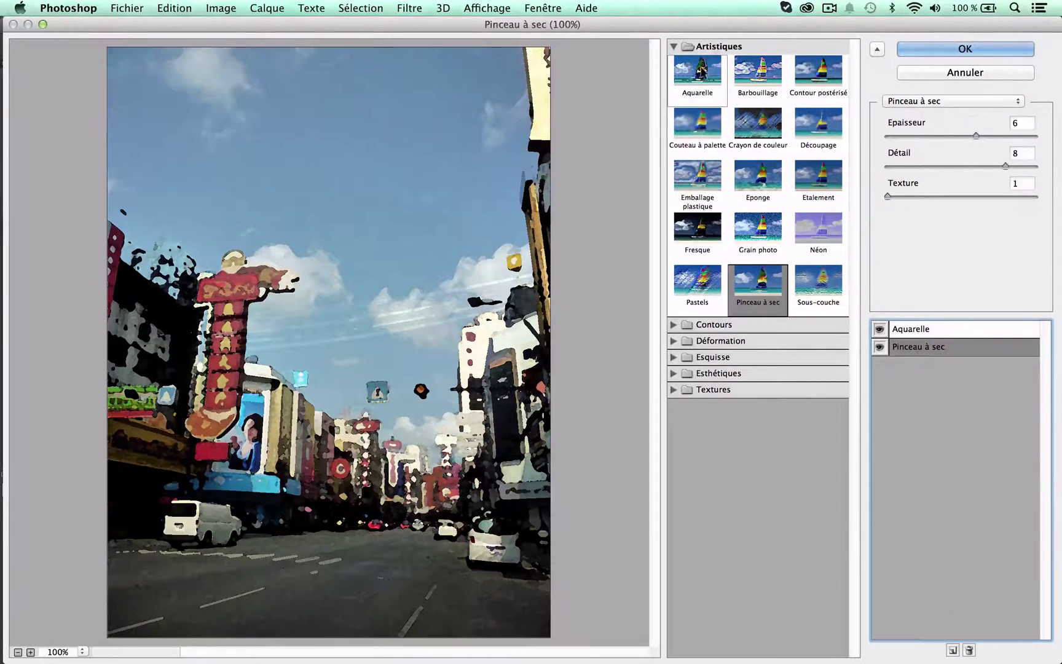
left_click(697, 78)
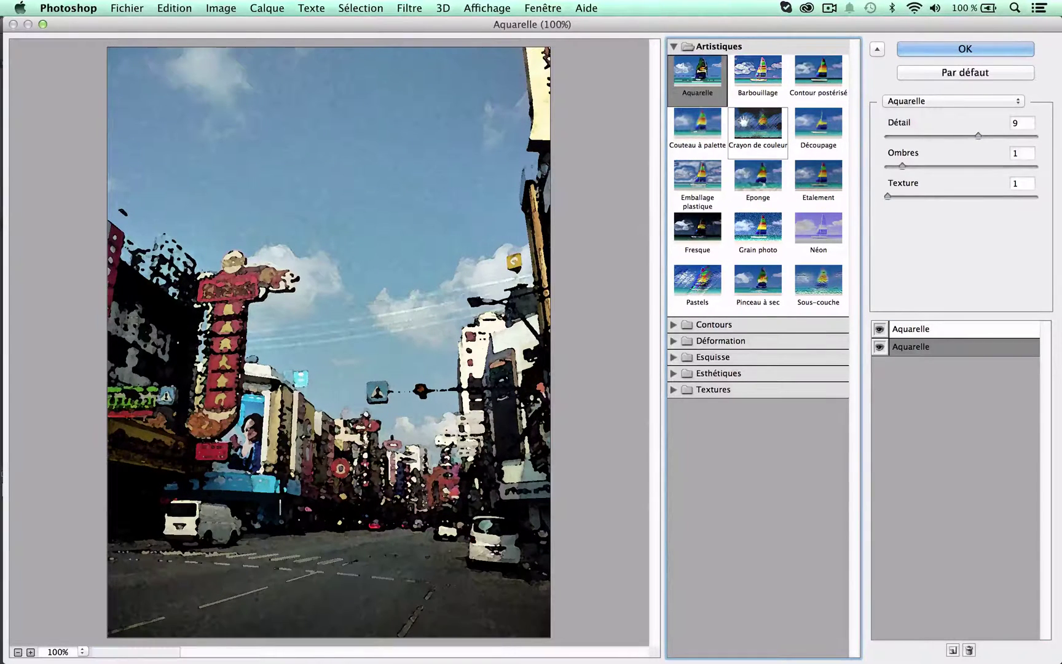
key("super+alt+z")
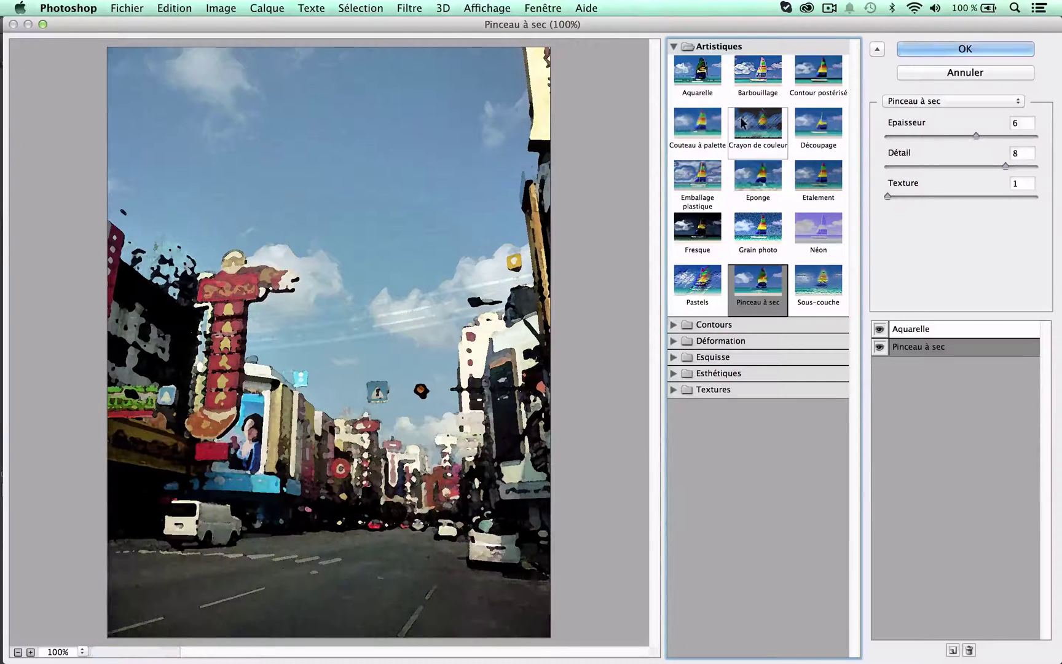
left_click(936, 46)
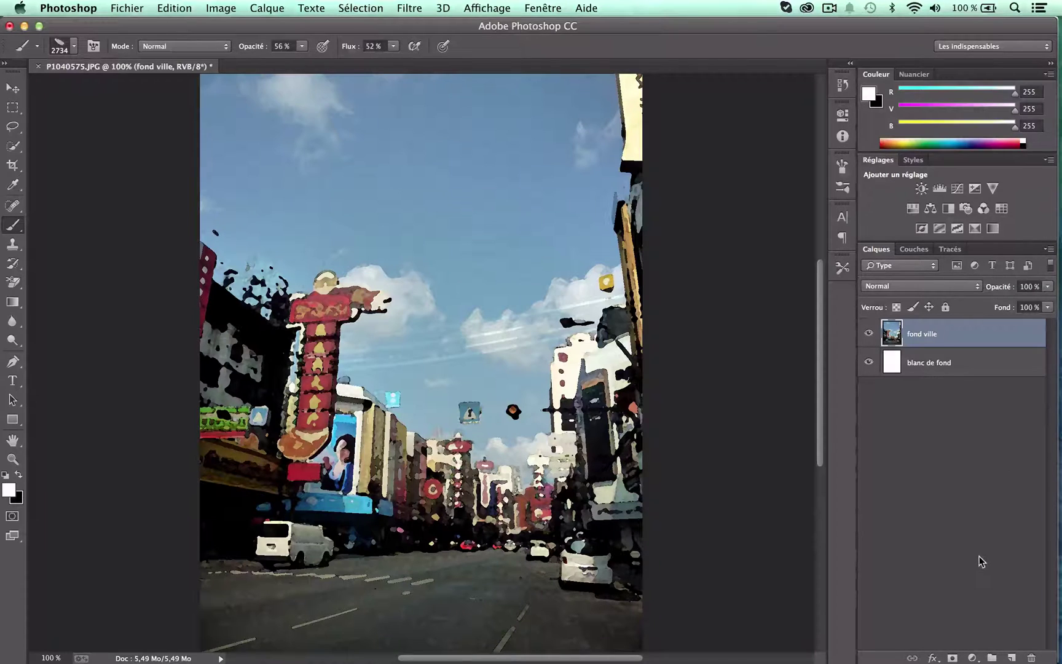
- Duplicate the "fond ville" layer and convert the copy to black and white with the Blanc maximal preset
key("super+j")
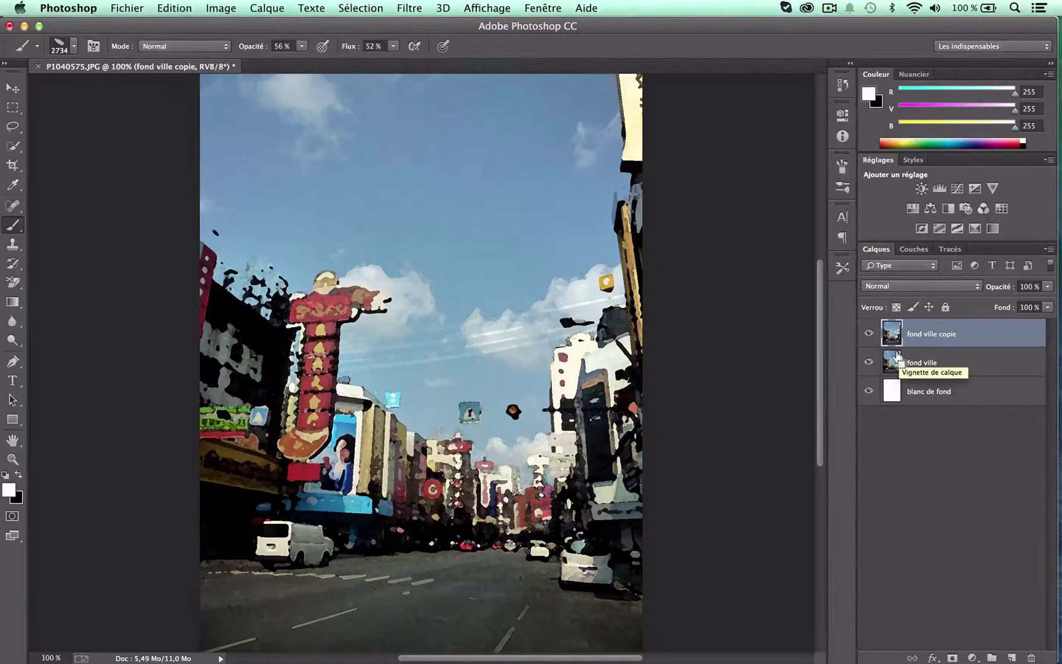
key("super+alt+shift+b")
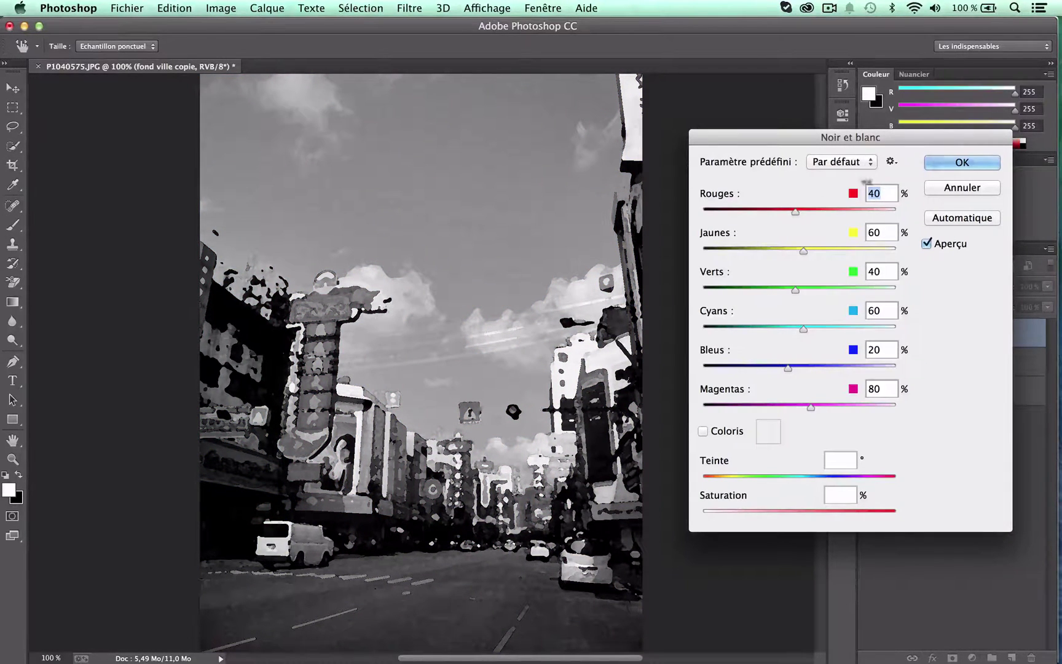
mouse_move(910, 139)
left_mouse_down()
mouse_move(307, 93)
mouse_move(736, 69)
mouse_move(889, 94)
mouse_move(899, 157)
left_mouse_up()
left_click(891, 182)
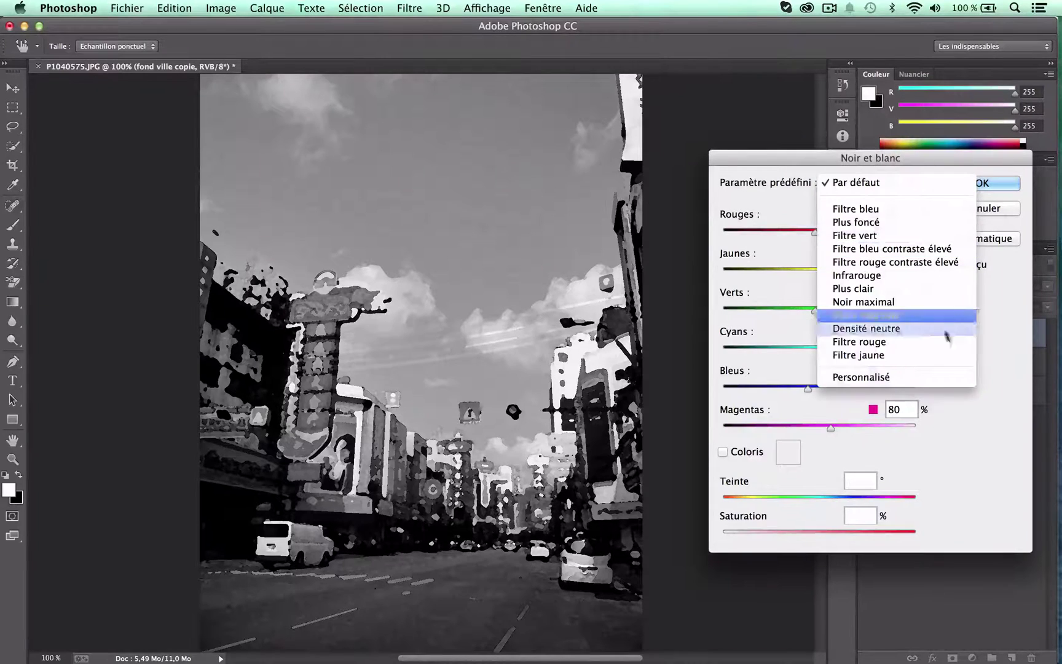
left_click(895, 303)
left_click(885, 183)
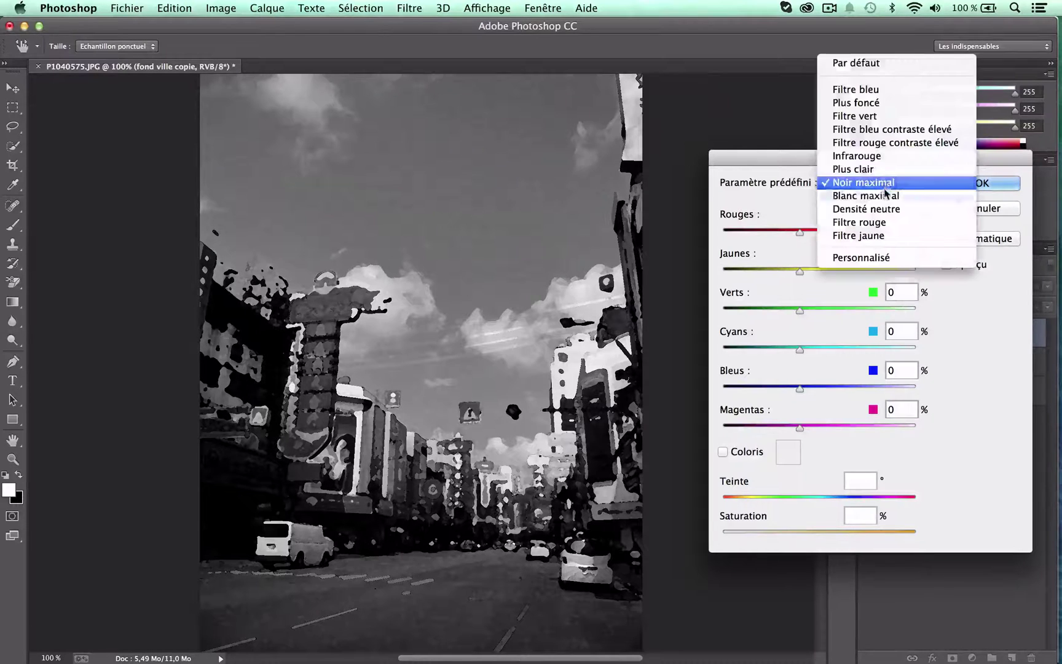
left_click(866, 196)
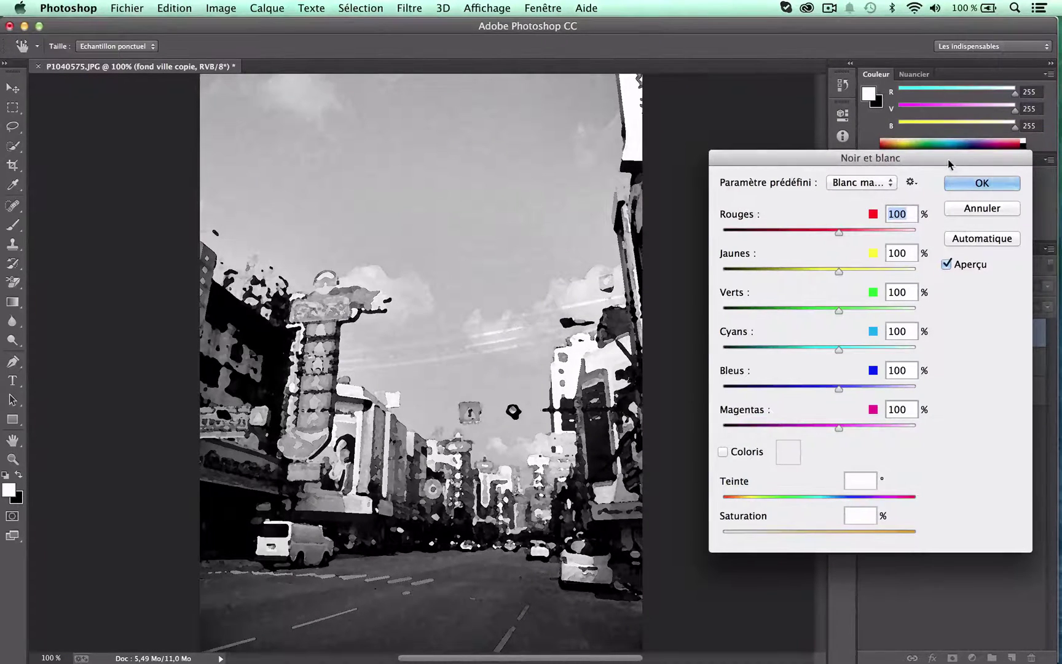
left_click_drag(952, 164, 806, 106)
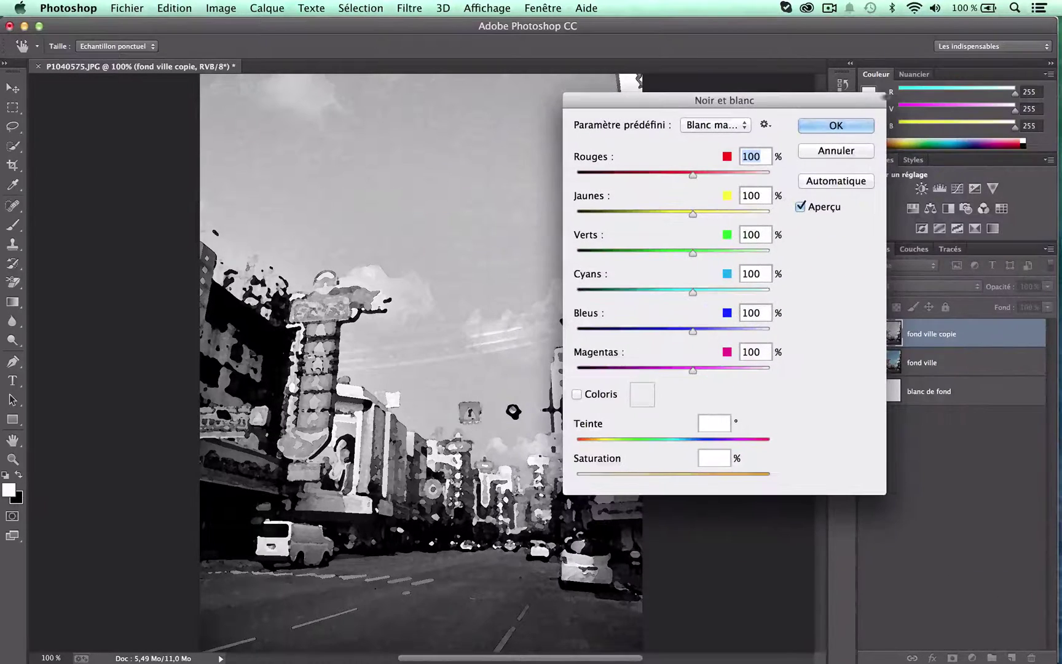
left_click(846, 127)
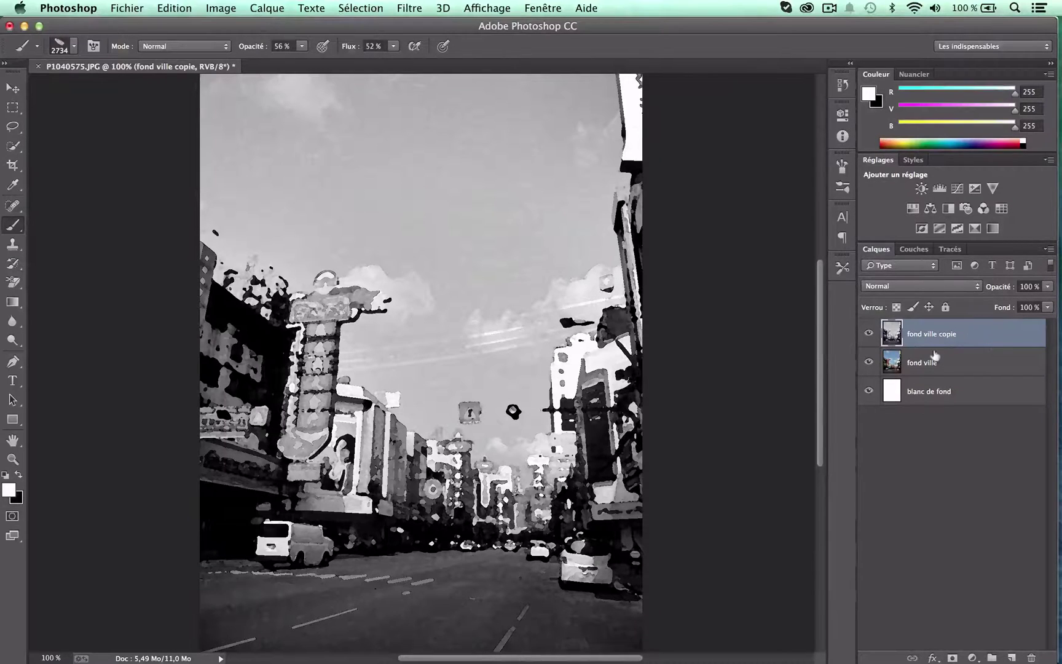
- Hide the "fond ville" layer and add a layer mask to "fond ville copie"
left_click(868, 362)
left_click(952, 658)
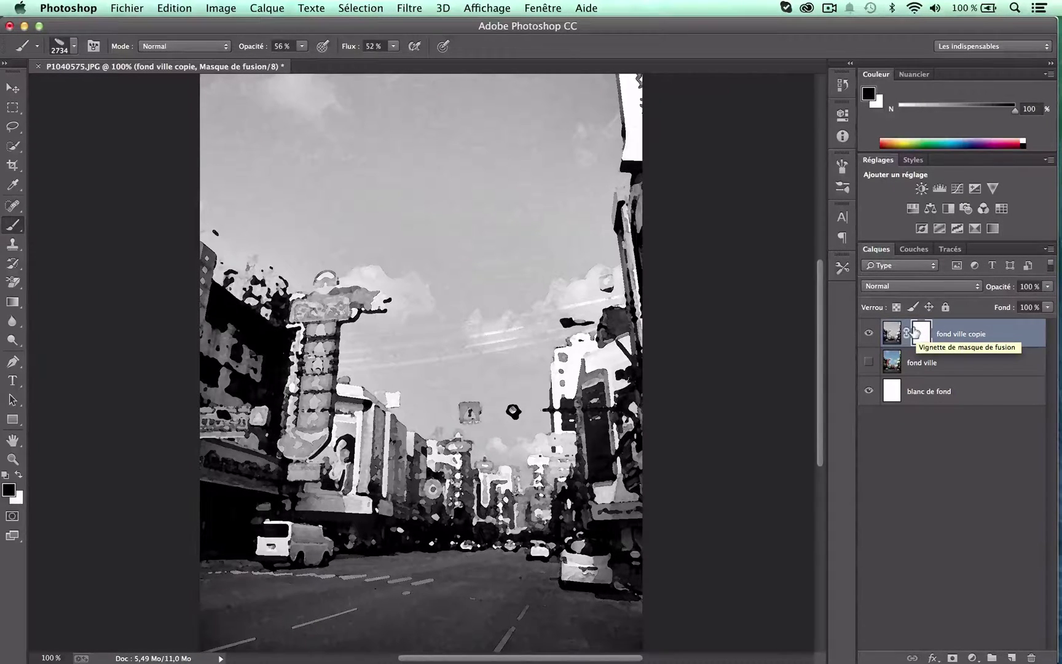
- Invert the "fond ville copie" layer mask to black and make white the foreground colour
key("super+i")
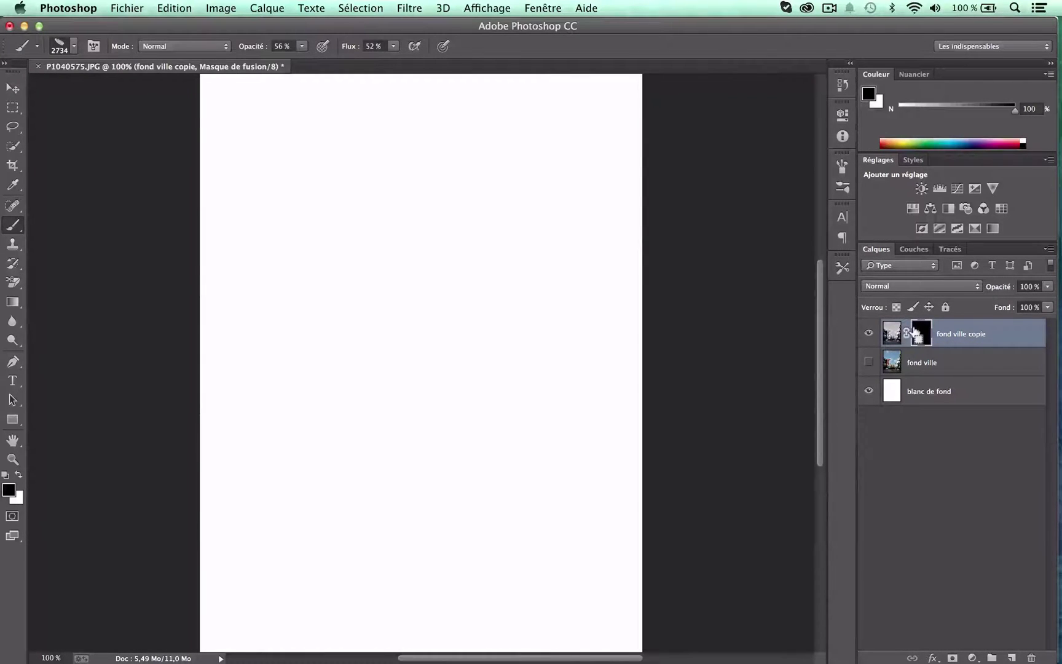
key("super+i")
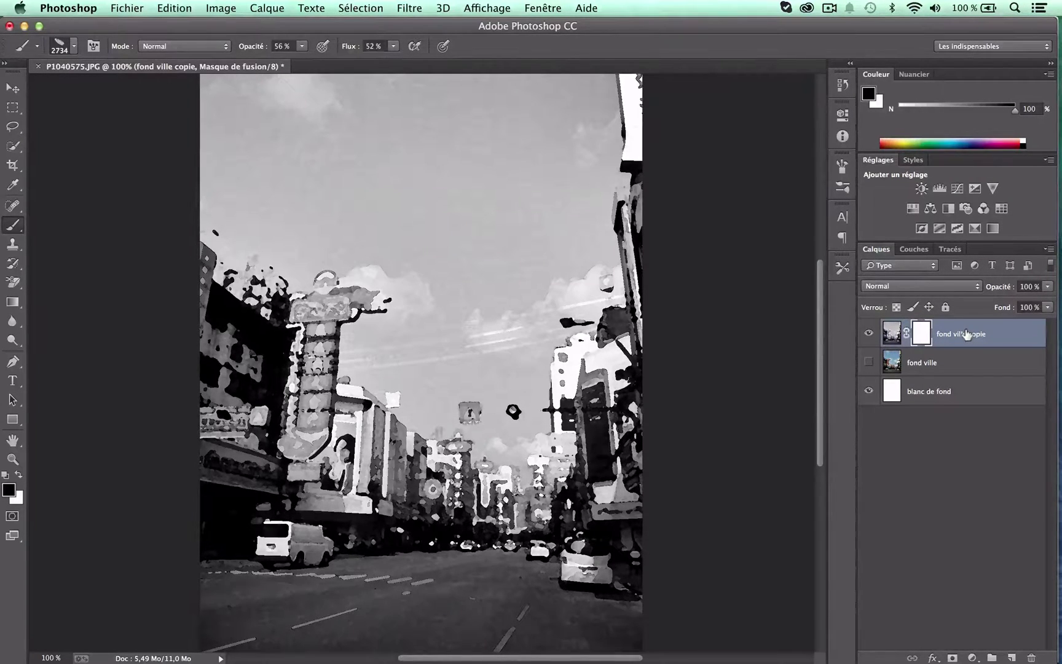
key("super+i")
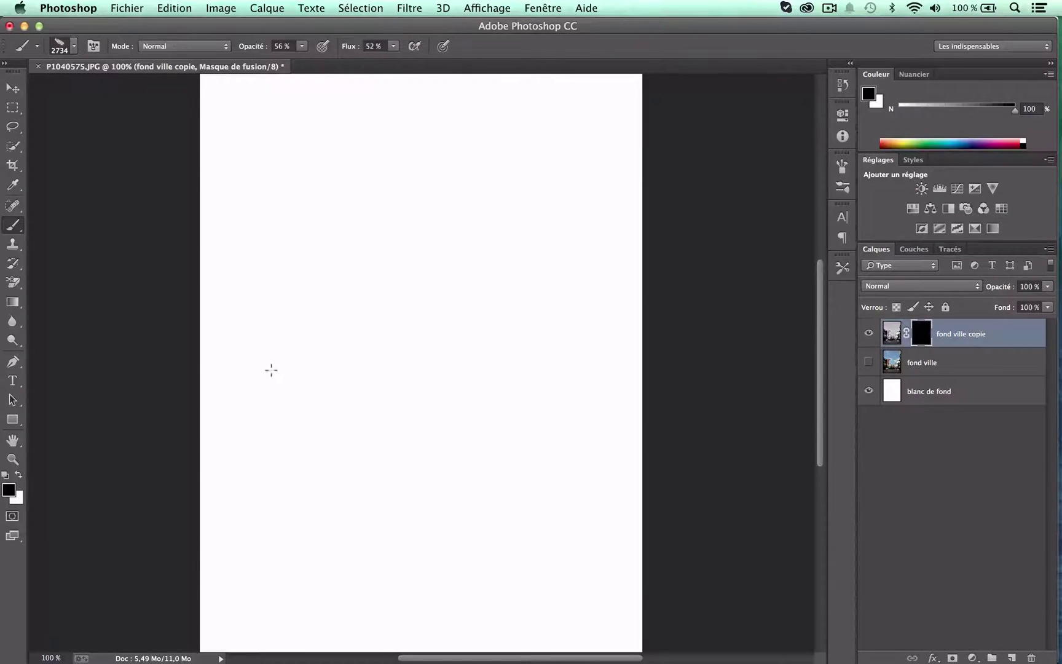
key("x")
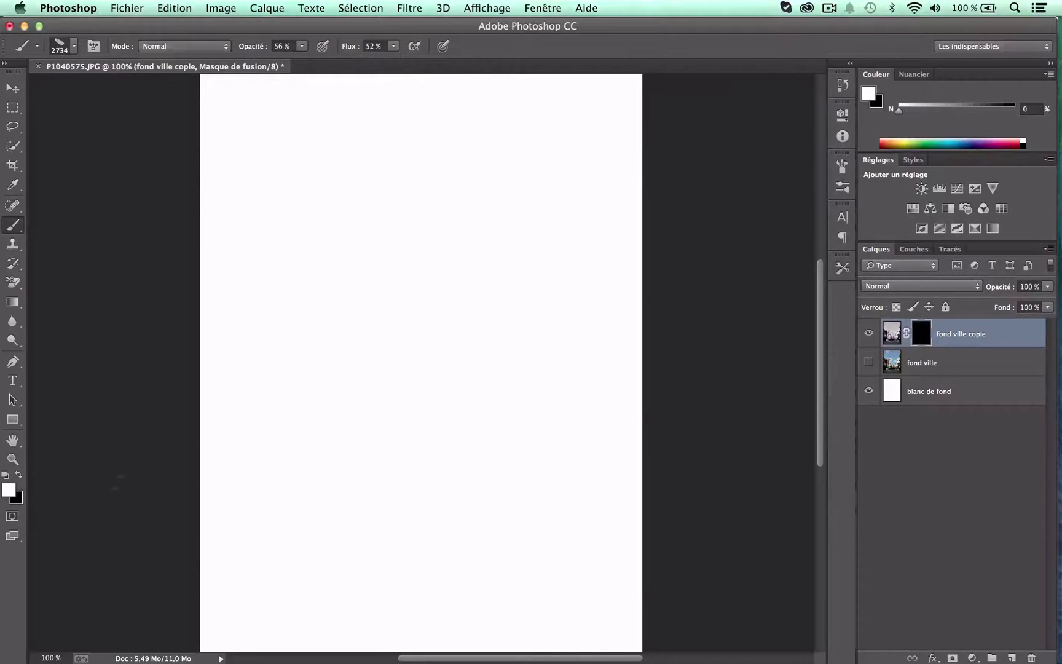
- Choose the 700 px watercolour-stain brush shape and enlarge it to 2086 px
right_click(450, 296)
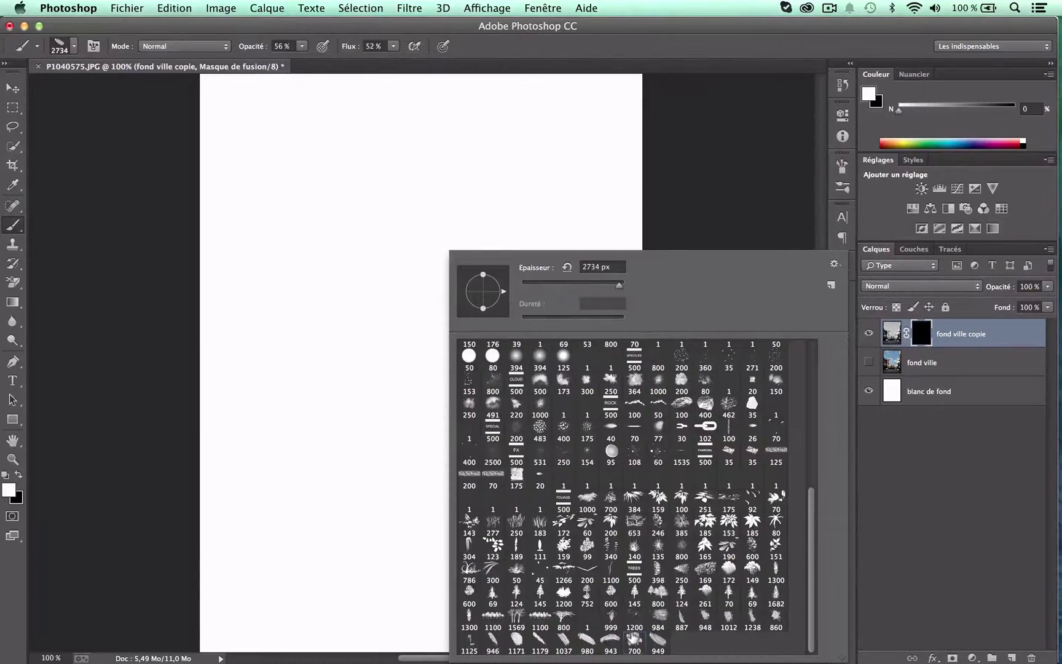
left_click(634, 639)
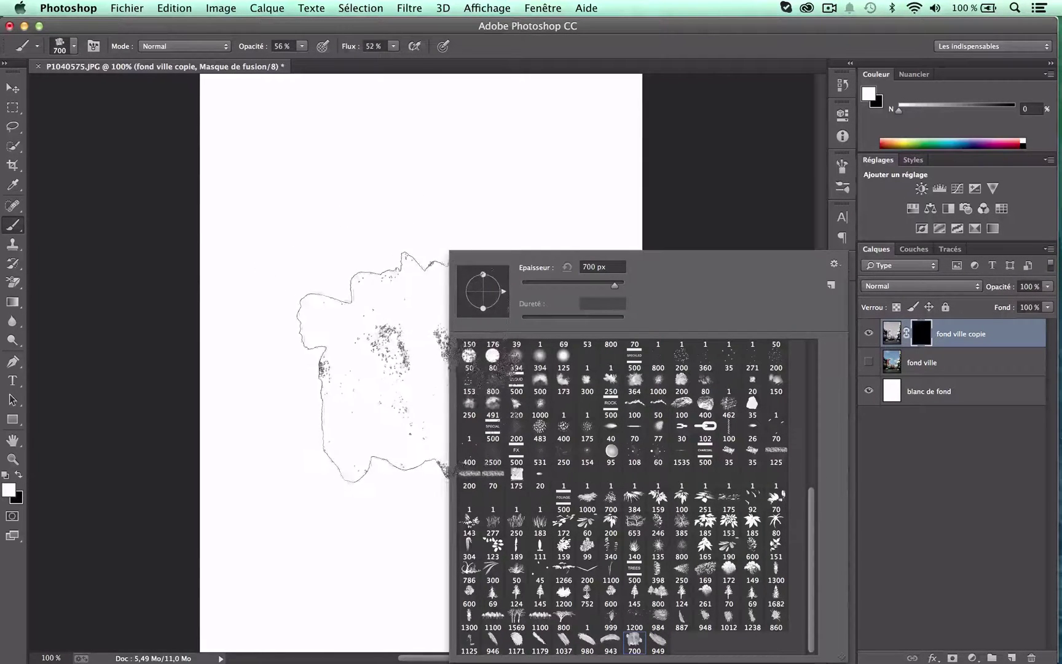
left_click_drag(617, 285, 620, 289)
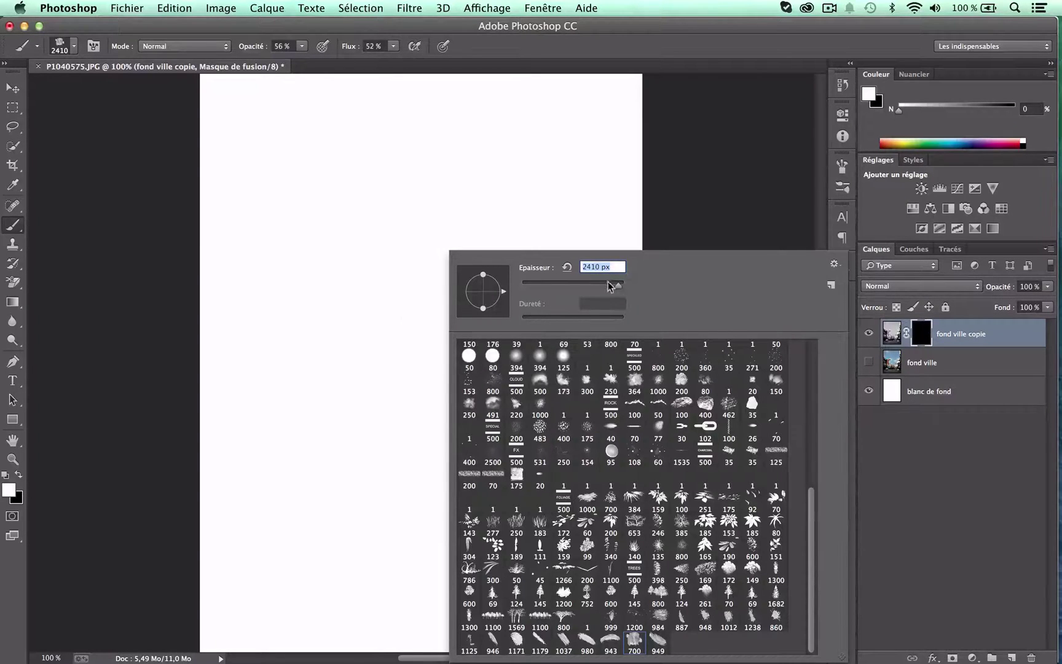
mouse_move(609, 285)
left_mouse_down()
mouse_move(573, 289)
mouse_move(618, 286)
left_mouse_up()
- Try one dab of the brush on the mask, undo it and reduce the brush size to 1115 px
left_click(405, 355)
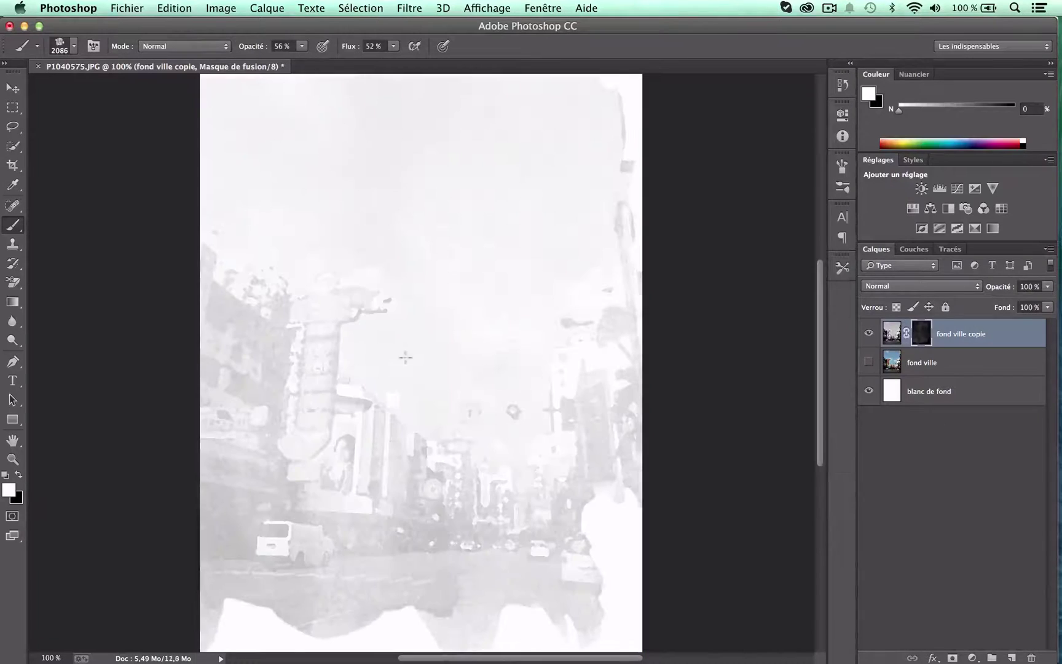
key("super+z")
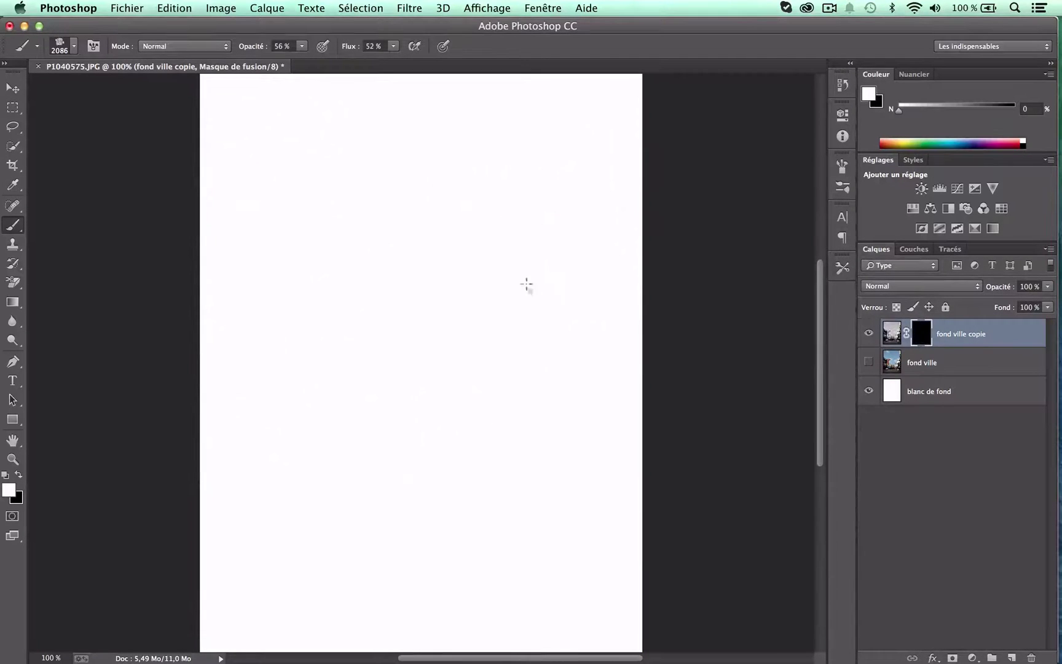
right_click(526, 287)
left_click_drag(711, 285, 706, 286)
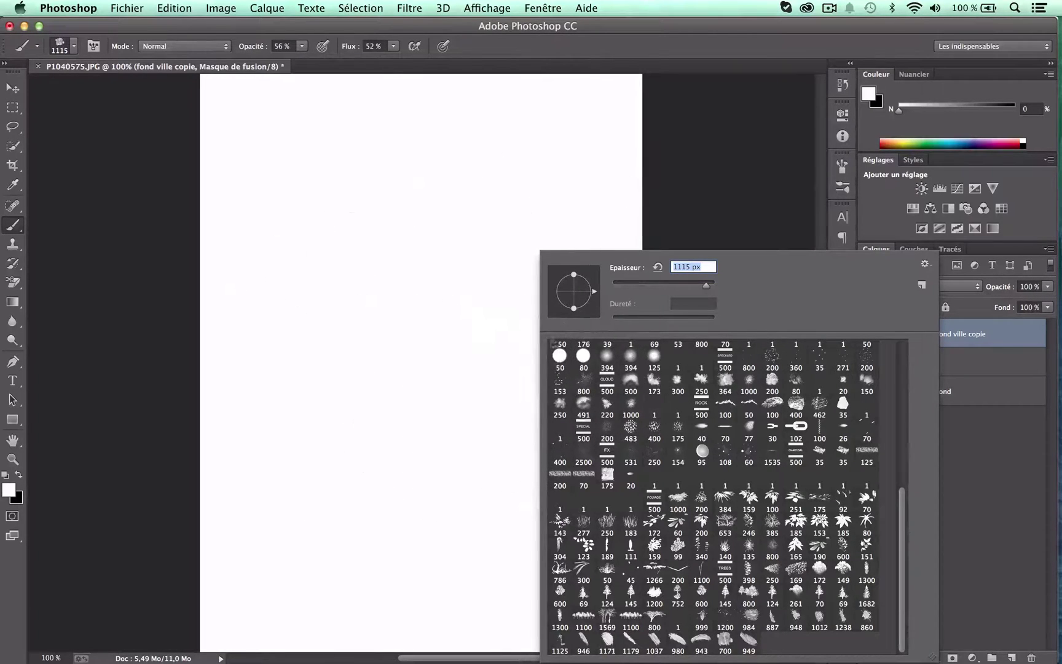
- Examine the .abr files in the "brushes" folder of the training files through the brush loading dialog, without loading any
left_click(925, 265)
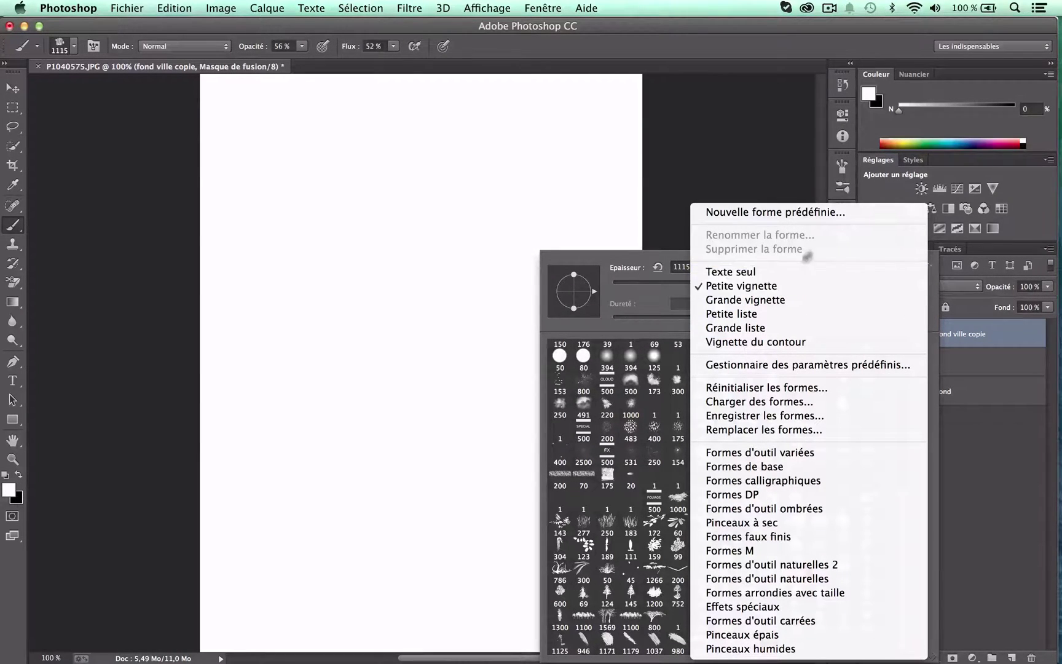
left_click(790, 403)
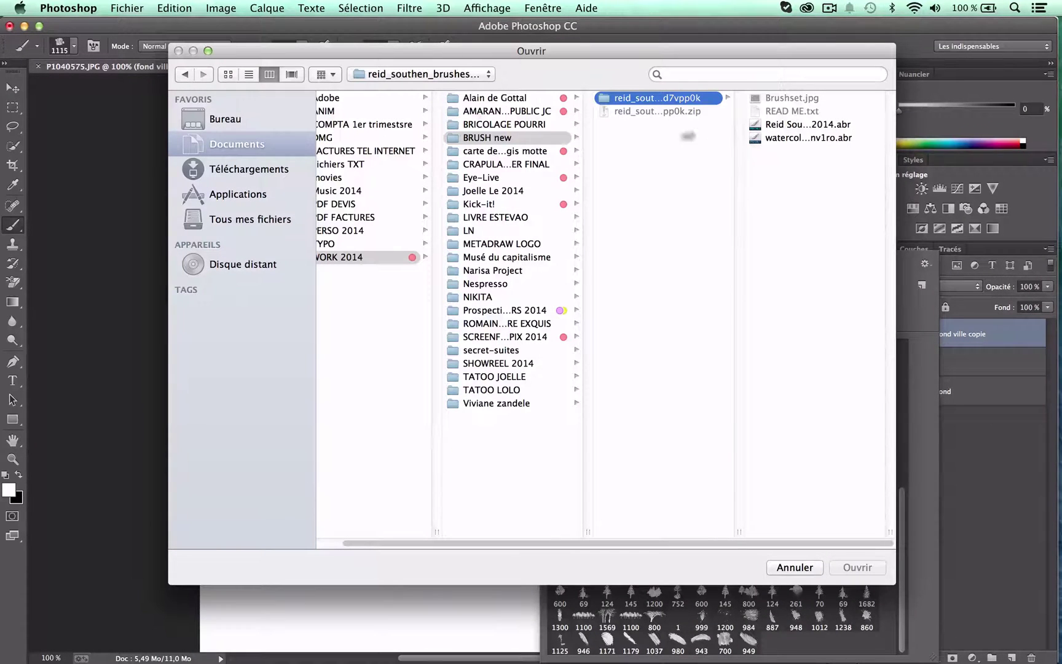
left_click(536, 335)
left_click(670, 139)
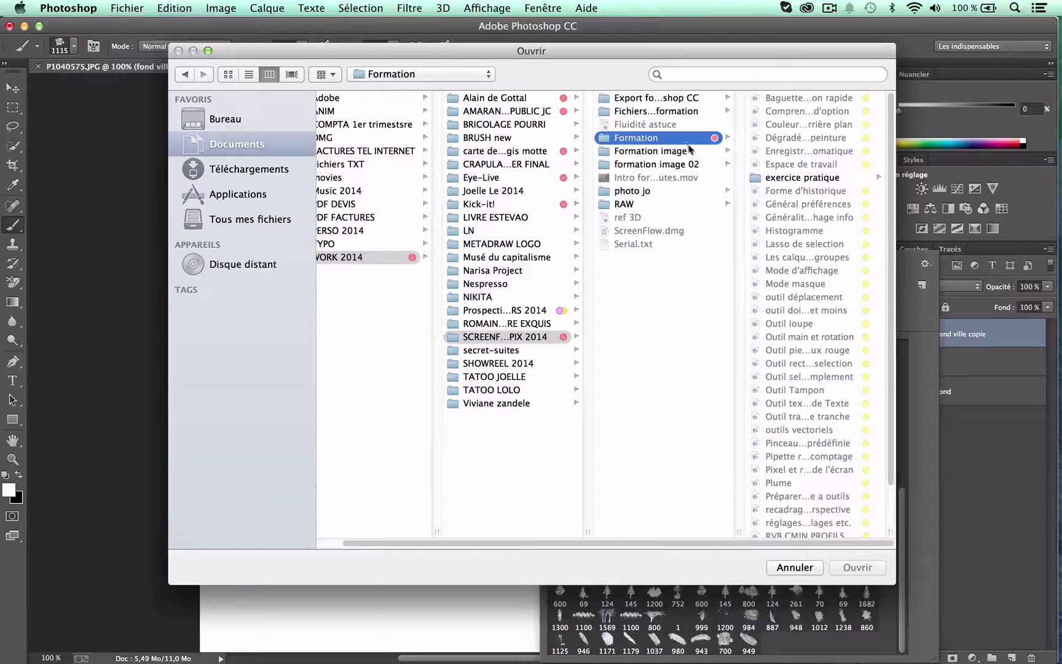
scroll(886, 178, "down", 3)
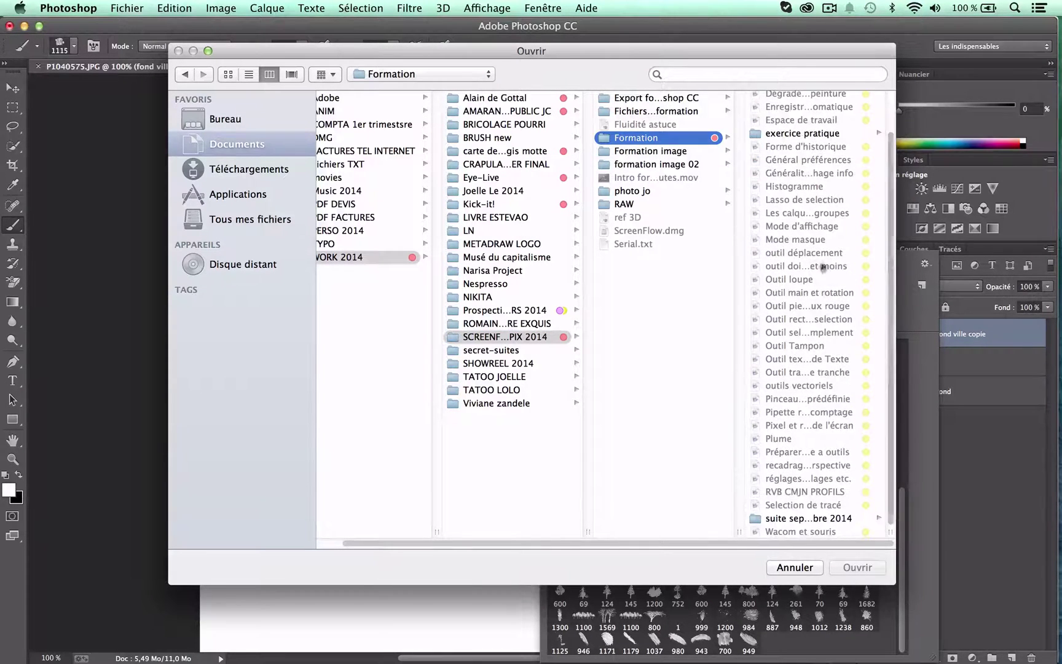
left_click(789, 135)
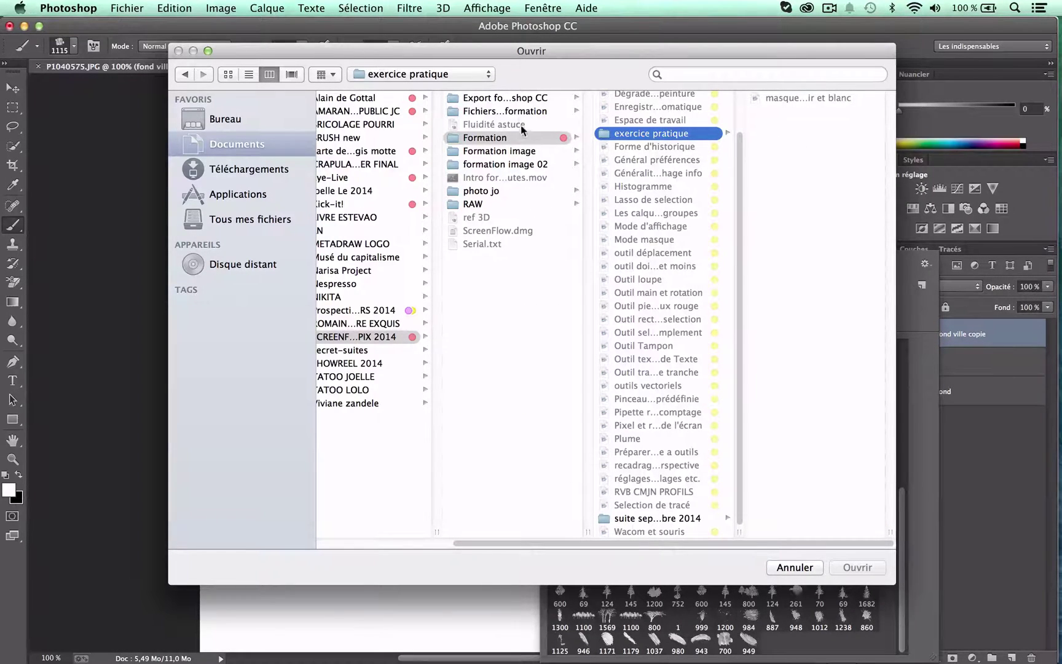
left_click(538, 114)
left_click(707, 111)
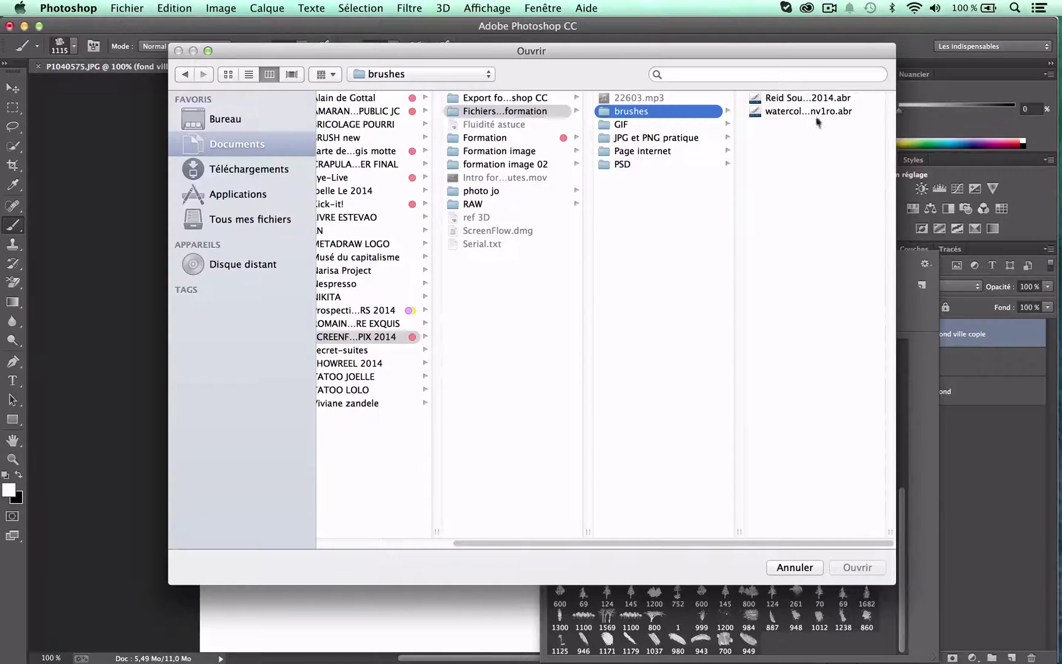
left_click(795, 568)
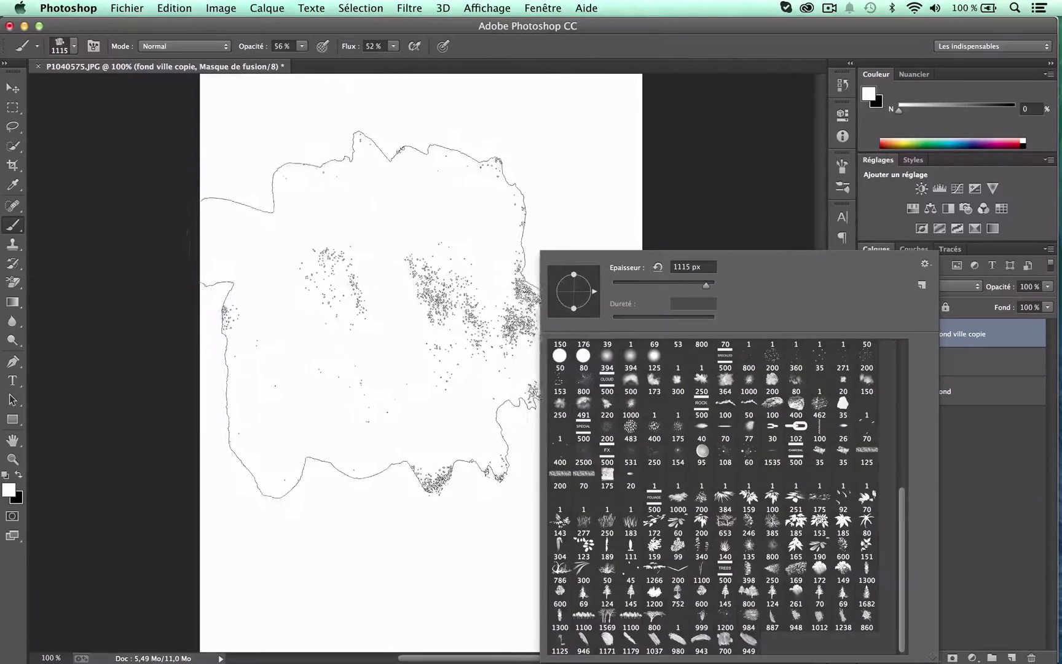
left_click(387, 304)
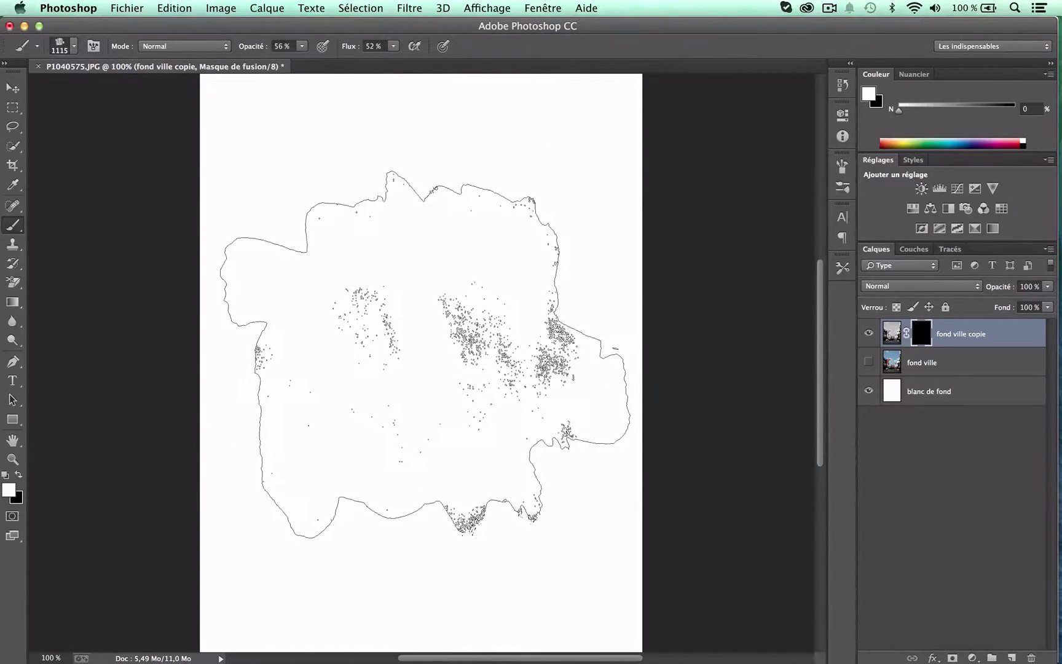
- Set the brush size to 800 px
right_click(425, 354)
left_click_drag(600, 285, 601, 286)
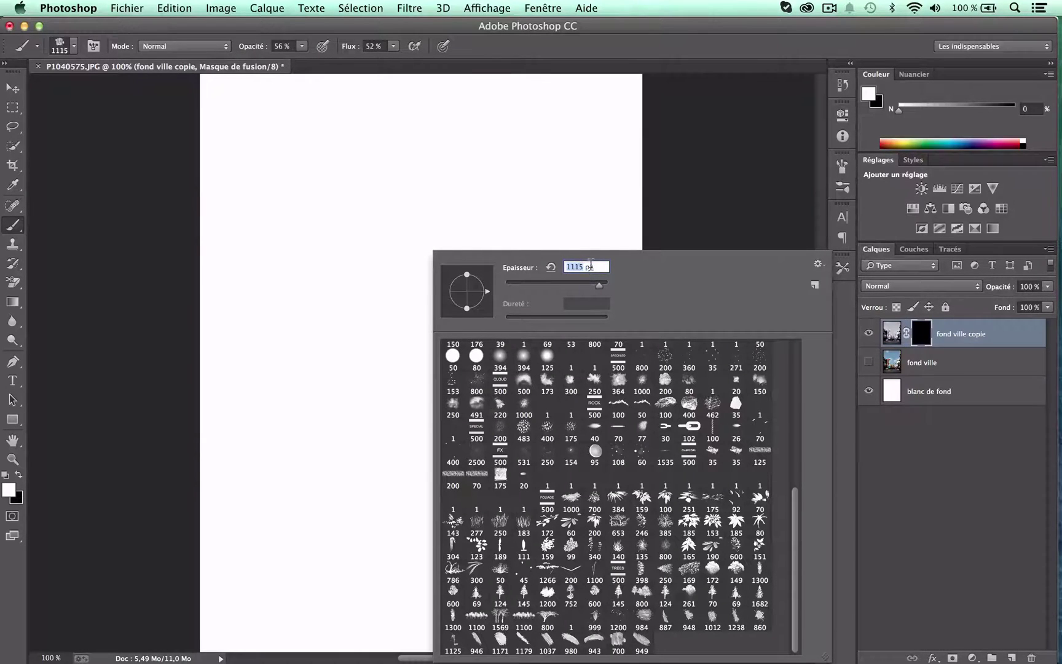
left_click(577, 265)
left_click_drag(391, 324, 383, 334)
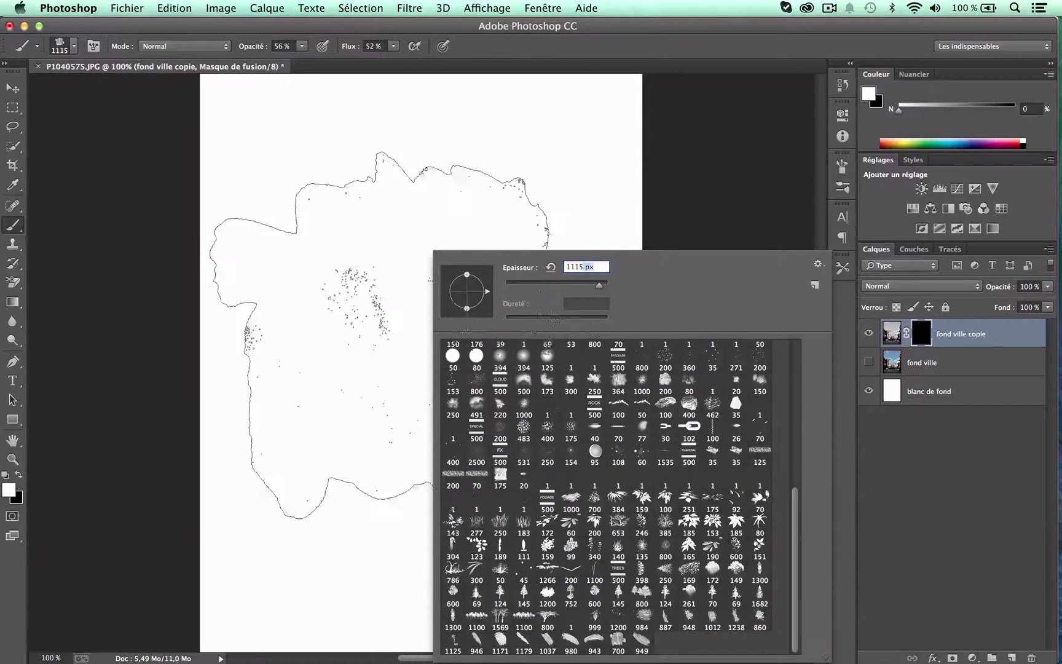
left_click_drag(604, 288, 600, 291)
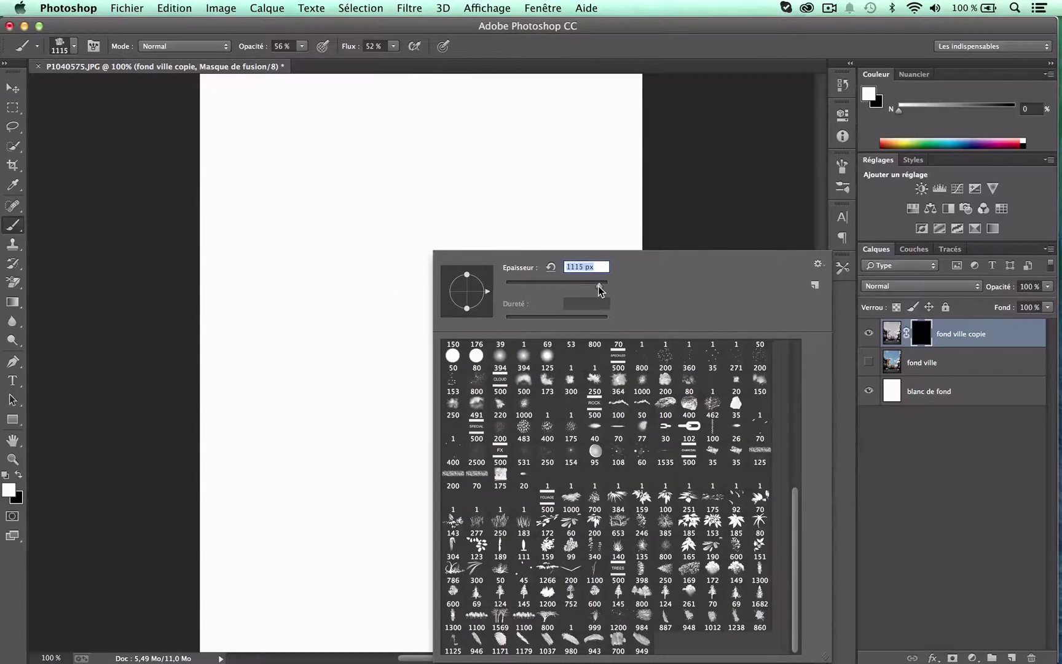
double_click(571, 266)
type("800")
key("Return")
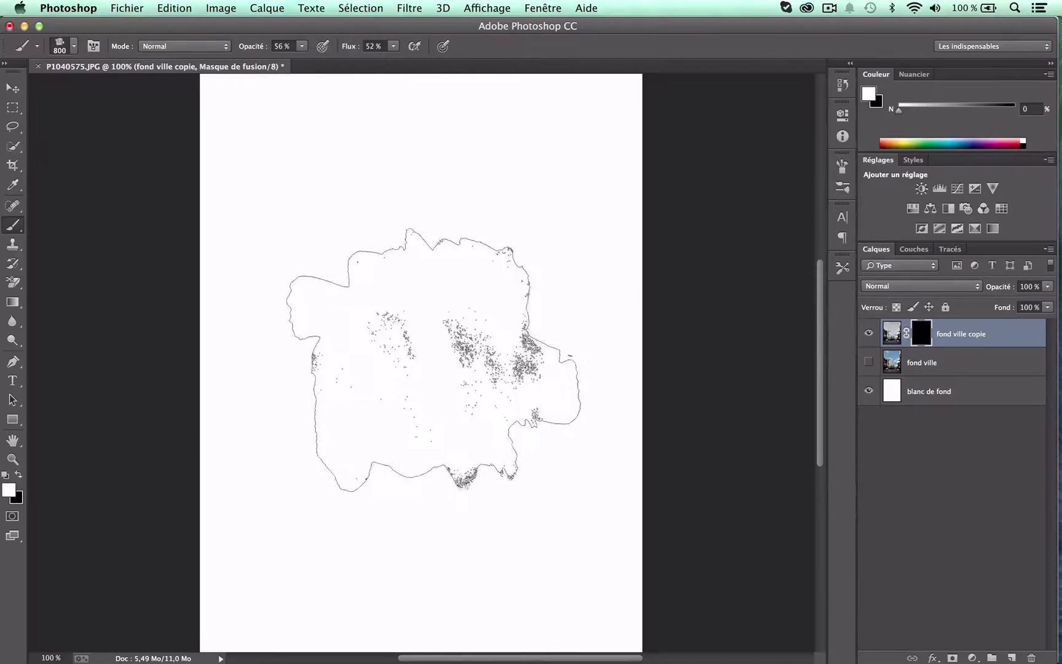
- Try painting on the "fond ville copie" mask with the 800 px brush, undoing each attempt
mouse_move(435, 358)
left_mouse_down()
mouse_move(707, 353)
mouse_move(633, 335)
left_mouse_up()
key("super+z")
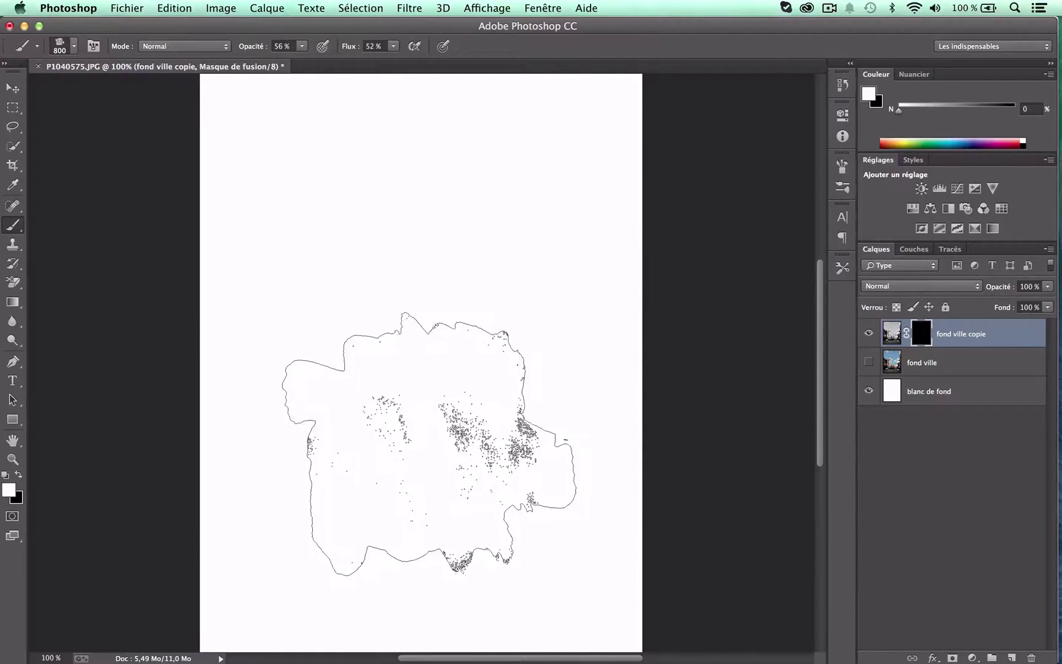
left_click(434, 444)
key("super+z")
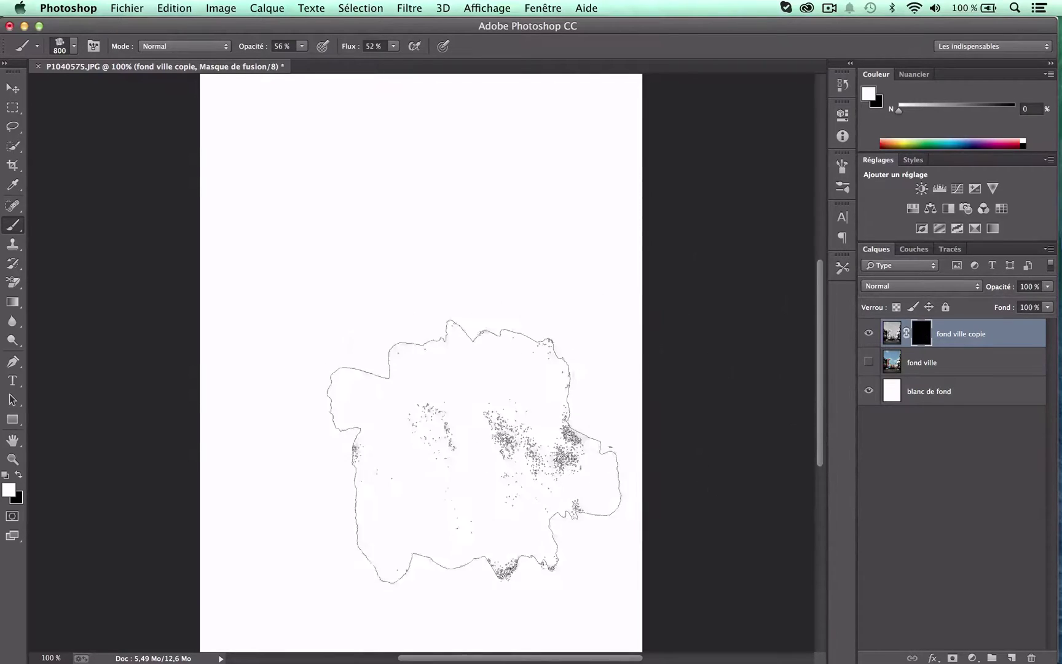
- Set the brush size to 1115 px and stamp white repeatedly on the lower middle of the mask to reveal the black-and-white city
right_click(451, 404)
left_click_drag(617, 284, 622, 292)
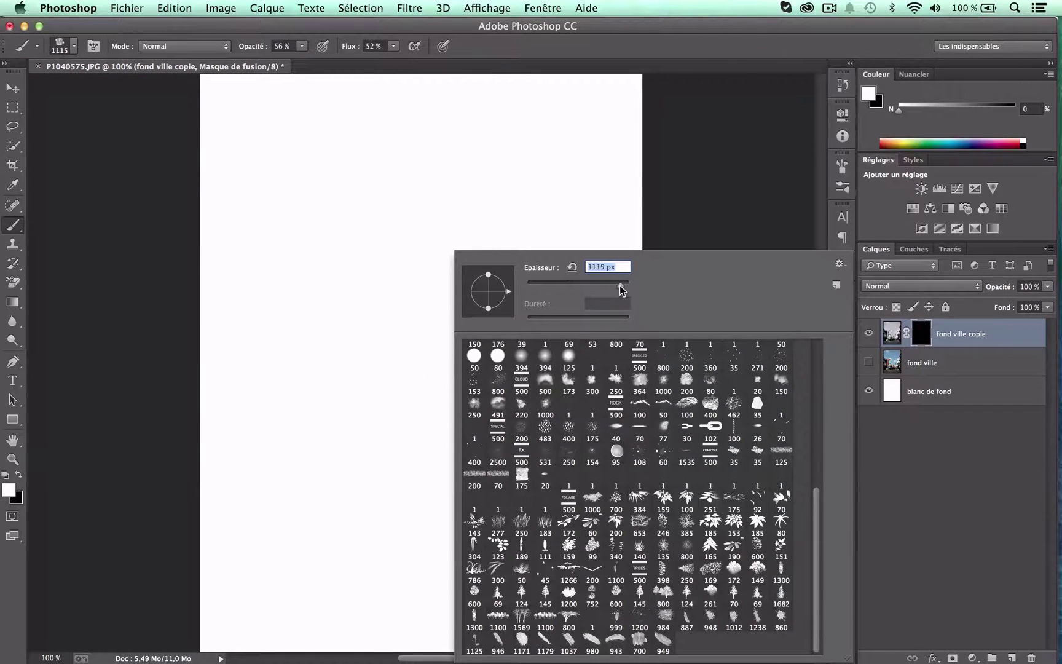
left_click(398, 410)
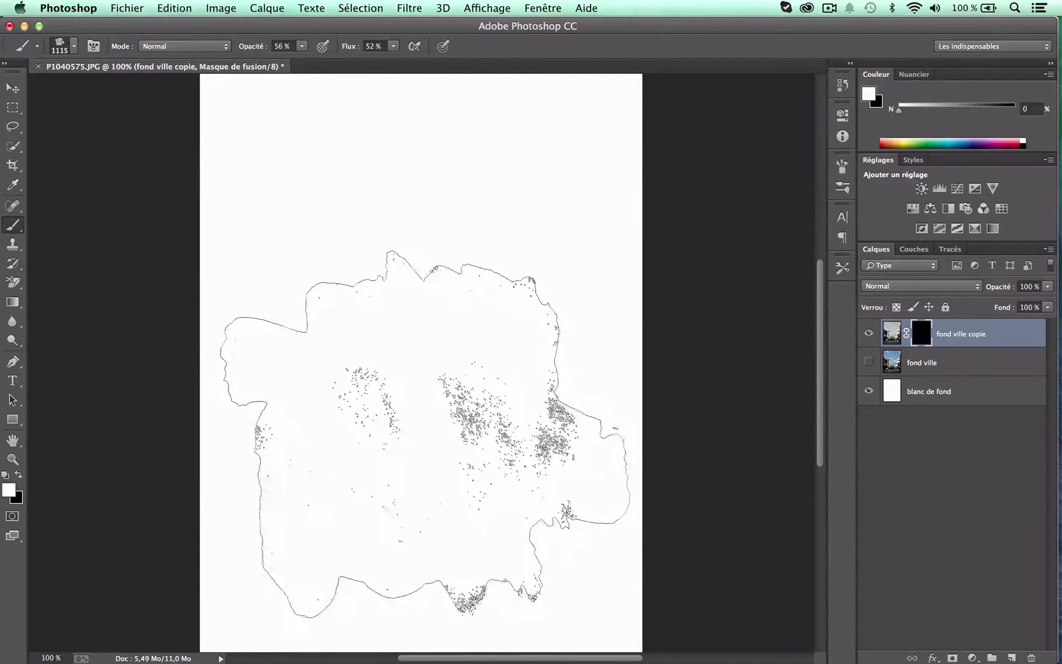
left_click(425, 433)
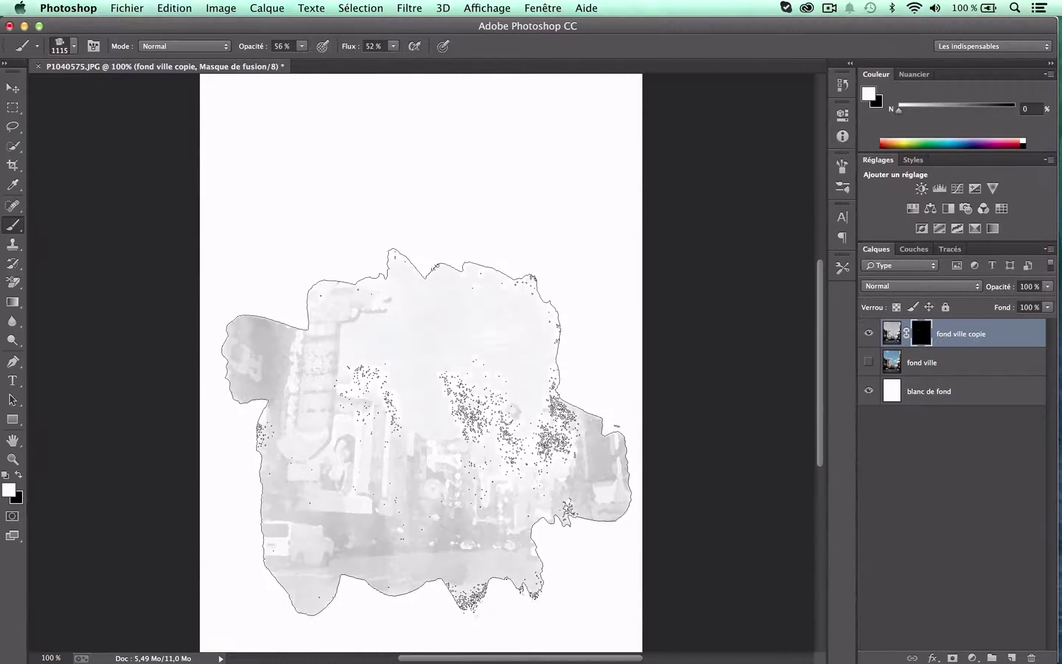
left_click(425, 433)
left_click(426, 433)
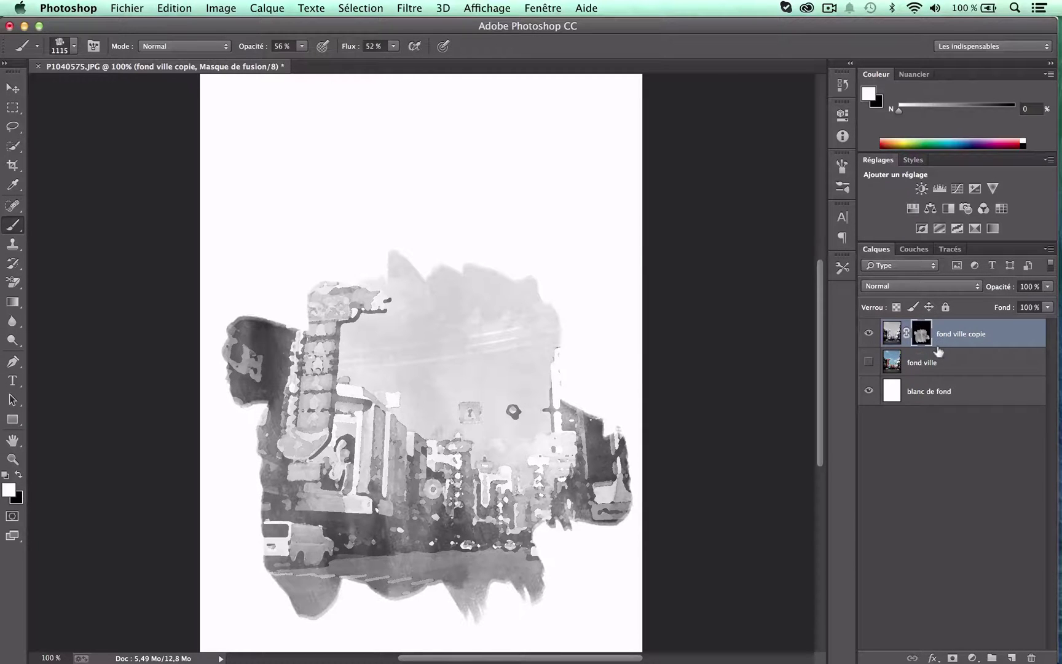
- Move the "fond ville" layer above "fond ville copie" and add a layer mask to it
left_click_drag(958, 362, 947, 327)
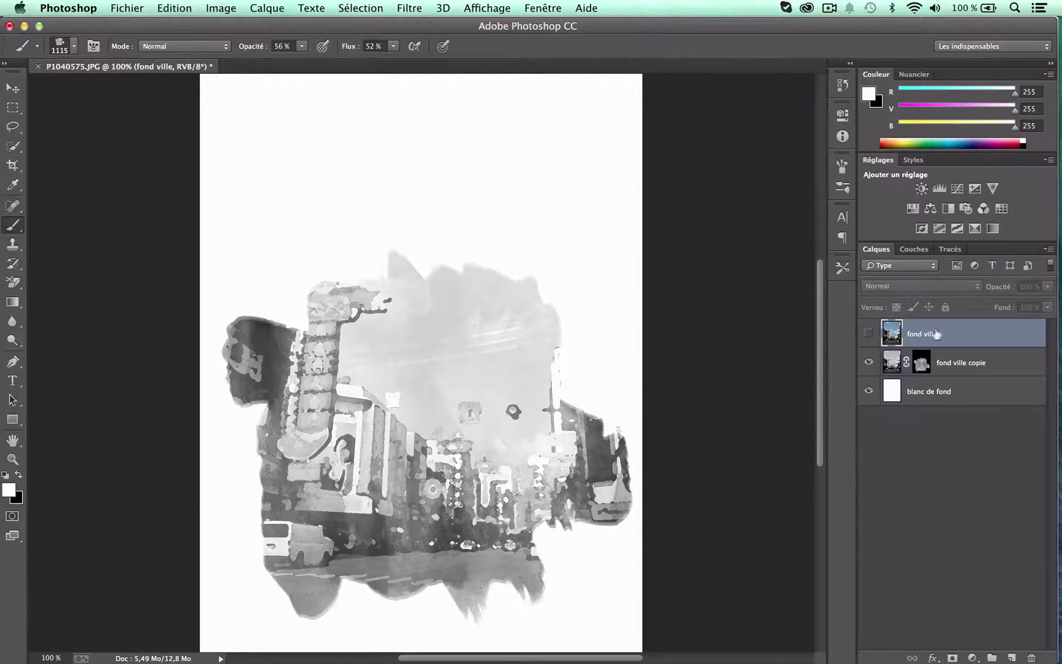
left_click(952, 658)
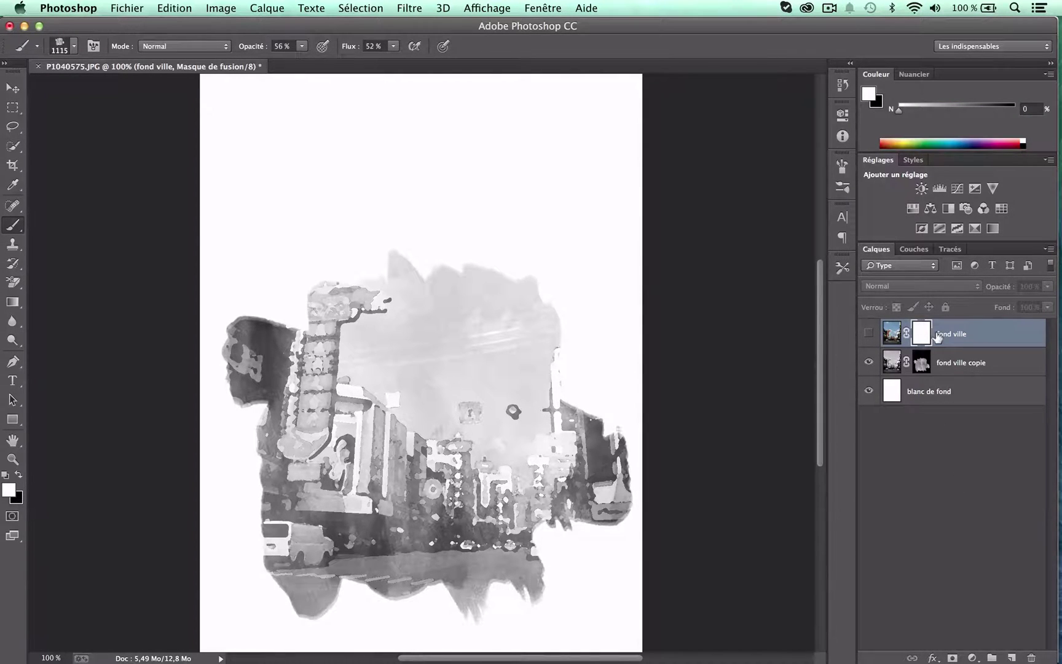
- Show the "fond ville" layer and fill its mask with black
key("x")
key("alt+BackSpace")
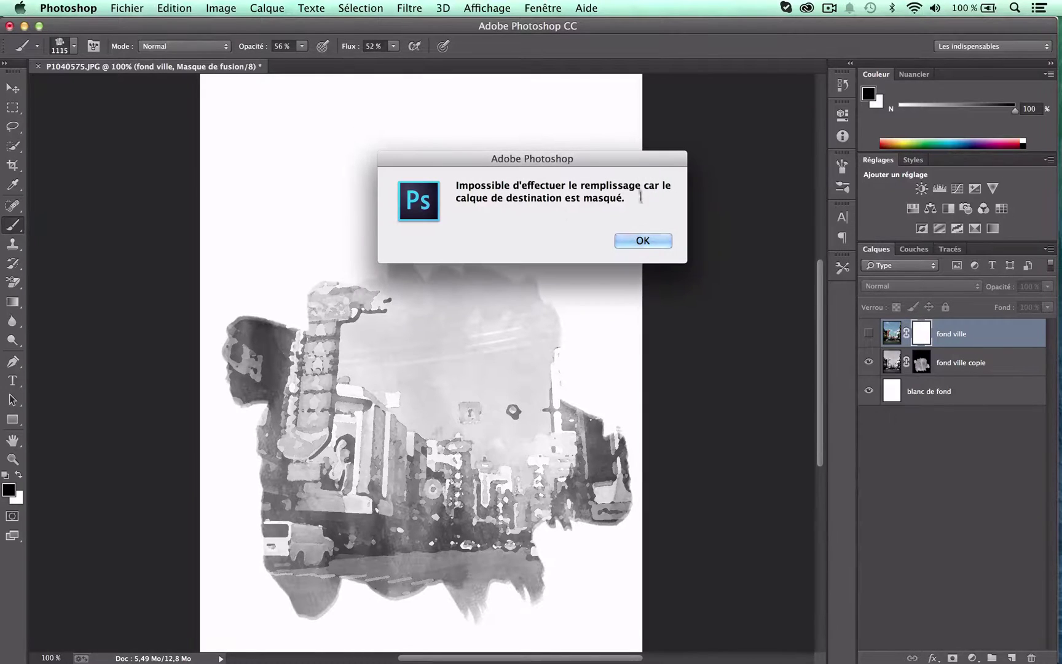
left_click(655, 246)
left_click(865, 333)
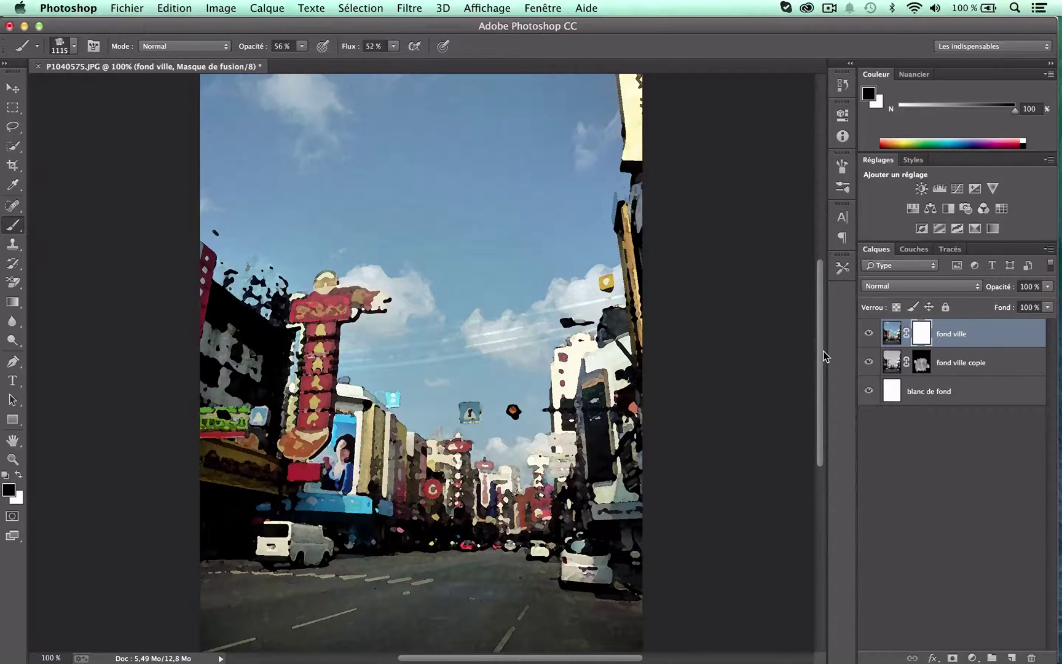
key("alt+BackSpace")
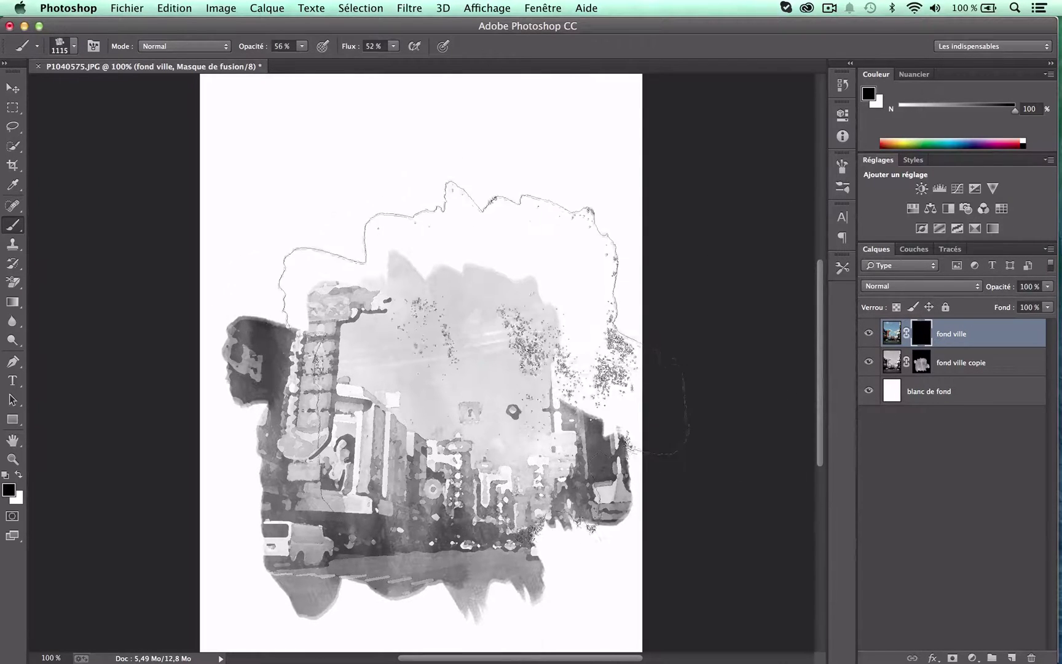
- Lower the brush opacity to 33 % and its flow to about 29 %
right_click(493, 252)
left_click(302, 46)
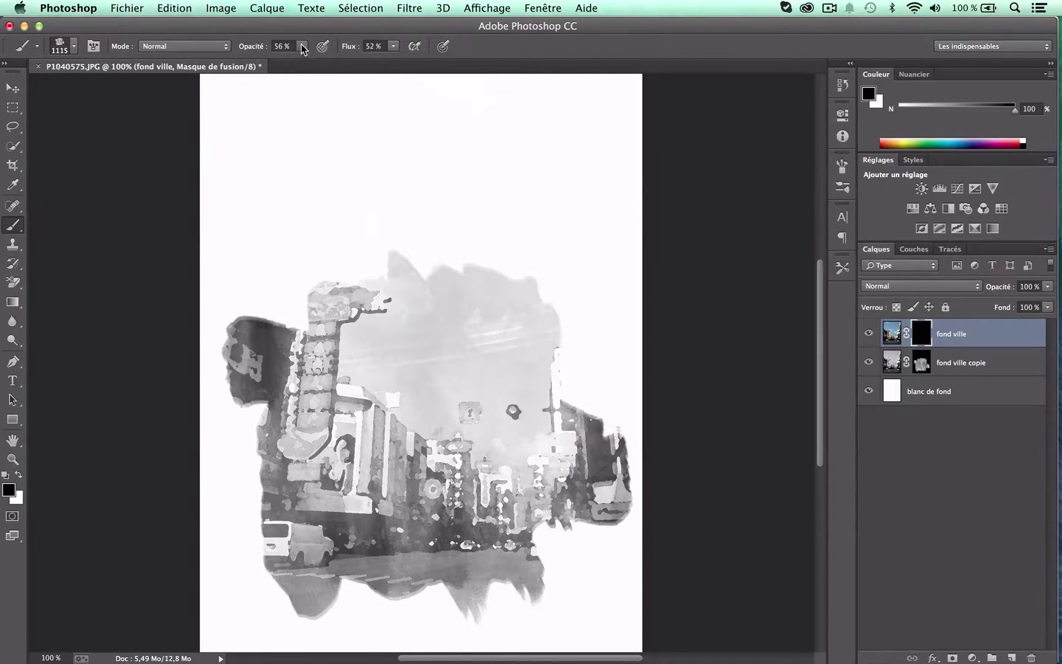
left_click(394, 46)
left_click_drag(396, 60, 379, 64)
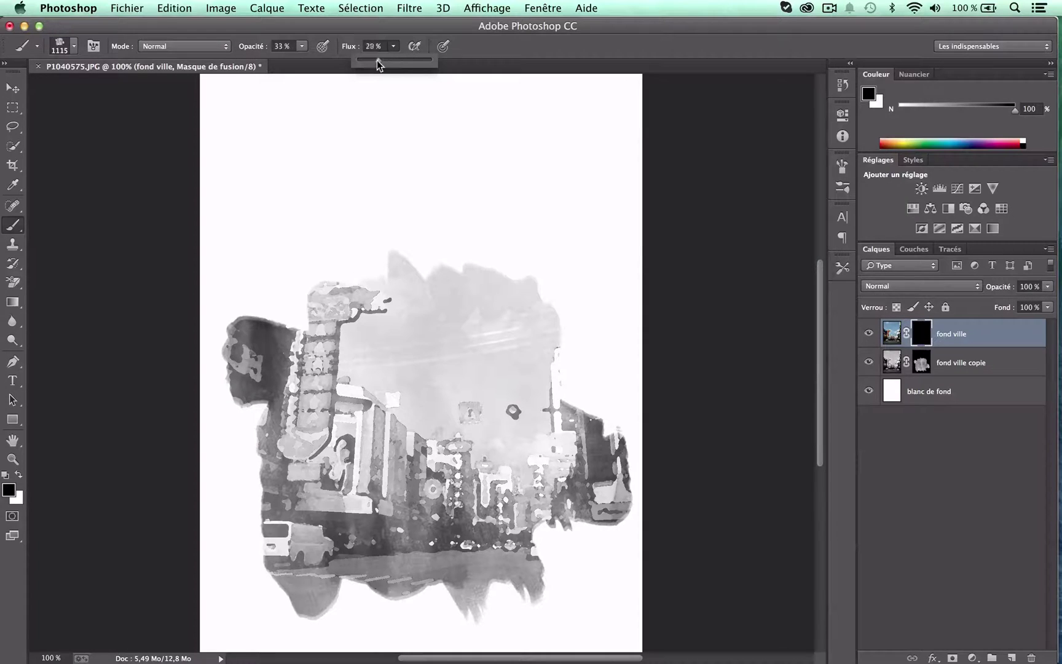
- Lower the brush opacity to 21 % with the "fond ville" layer mask as the painting target
left_click(302, 49)
left_click_drag(297, 64, 296, 64)
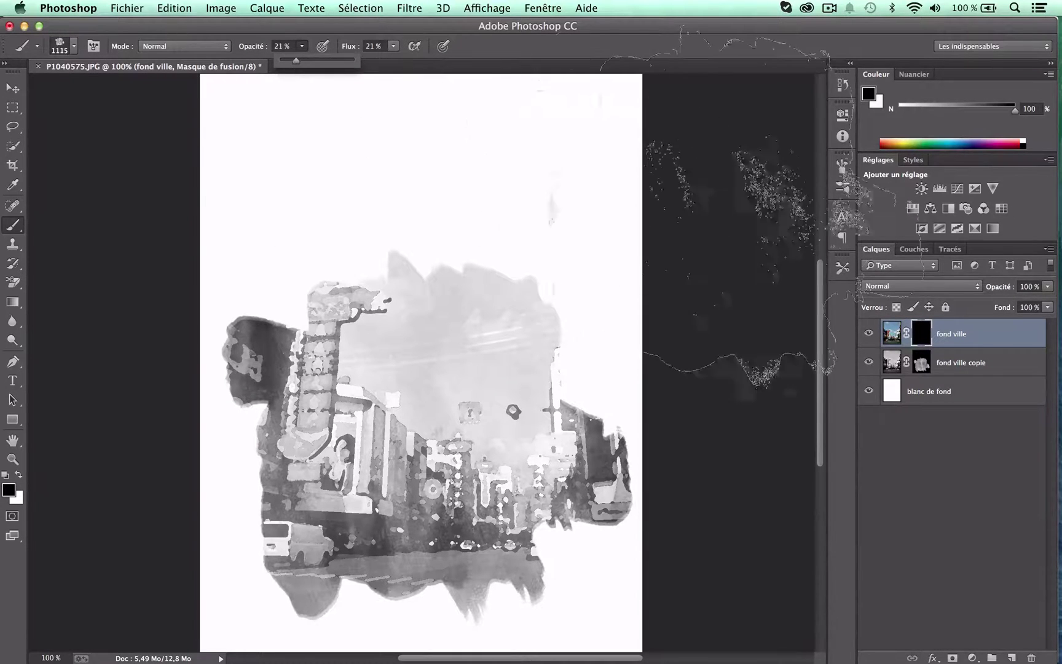
left_click(913, 327)
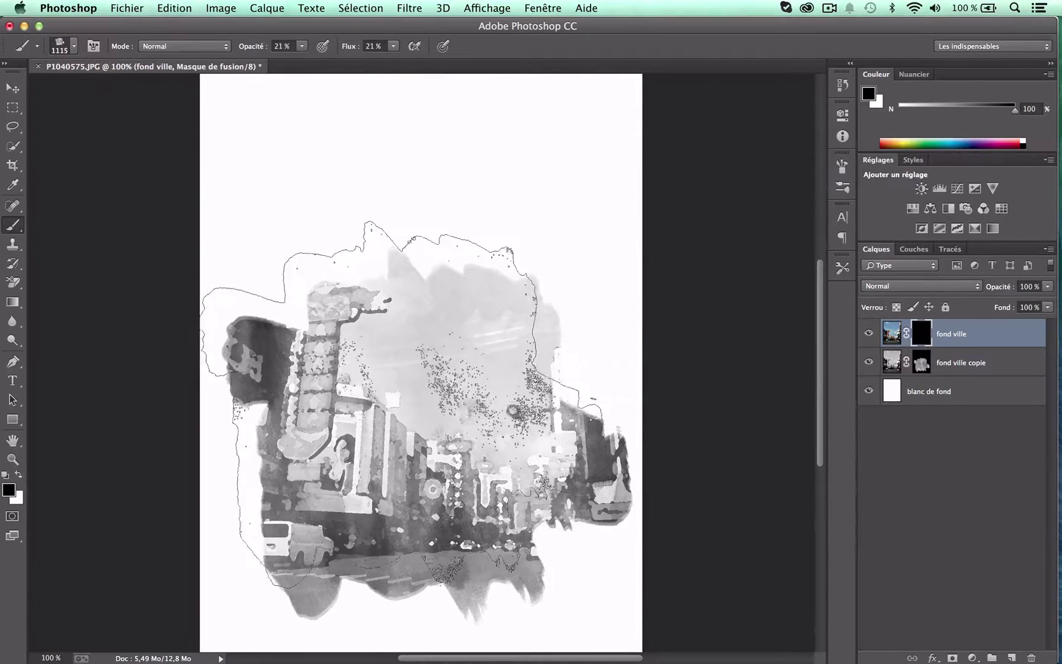
- Paint white with a 326 px brush over the central buildings and sky on the "fond ville" mask to reveal their colours
key("x")
right_click(420, 424)
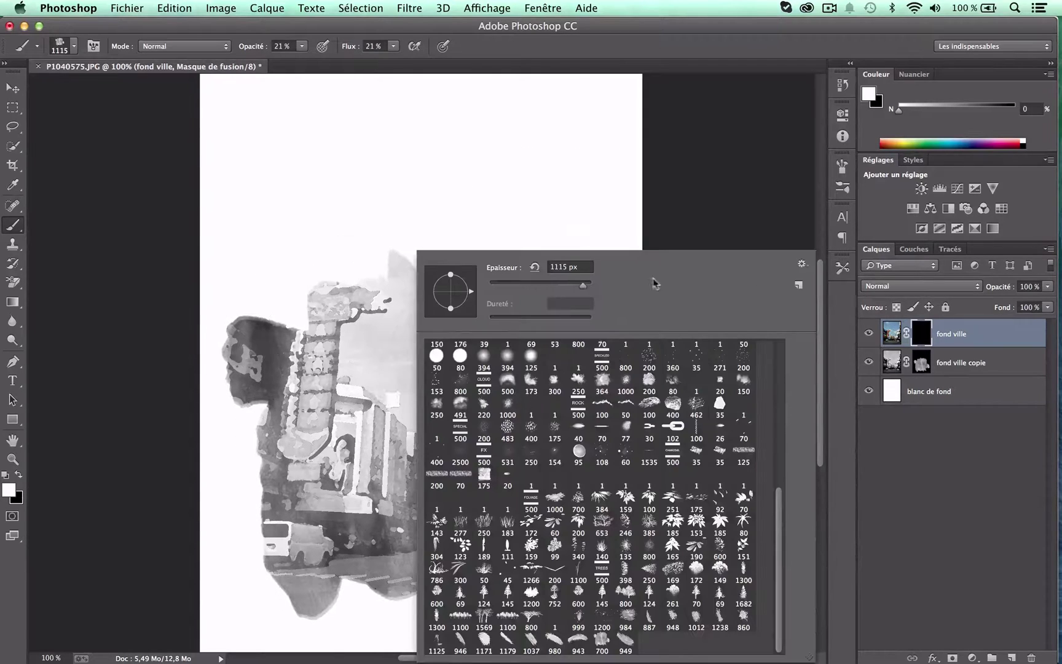
left_click_drag(576, 286, 571, 286)
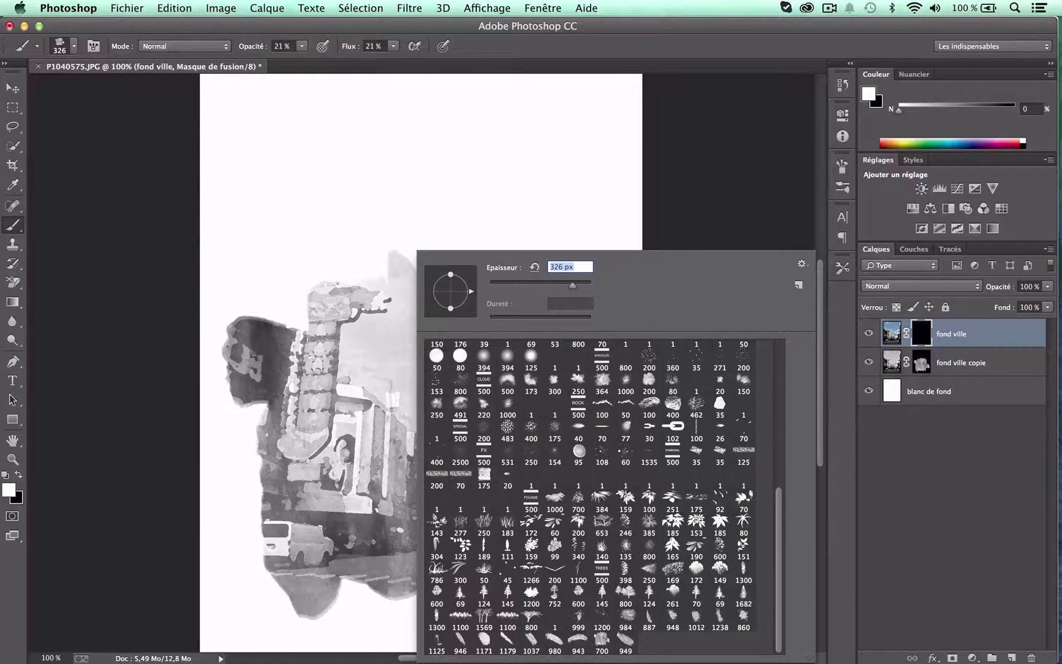
left_click(406, 425)
mouse_move(452, 455)
left_mouse_down()
mouse_move(434, 470)
mouse_move(369, 458)
mouse_move(454, 467)
mouse_move(520, 498)
mouse_move(483, 476)
mouse_move(402, 492)
mouse_move(363, 470)
mouse_move(532, 501)
mouse_move(510, 470)
mouse_move(430, 523)
mouse_move(520, 443)
mouse_move(431, 403)
mouse_move(498, 424)
mouse_move(461, 424)
mouse_move(402, 375)
left_mouse_up()
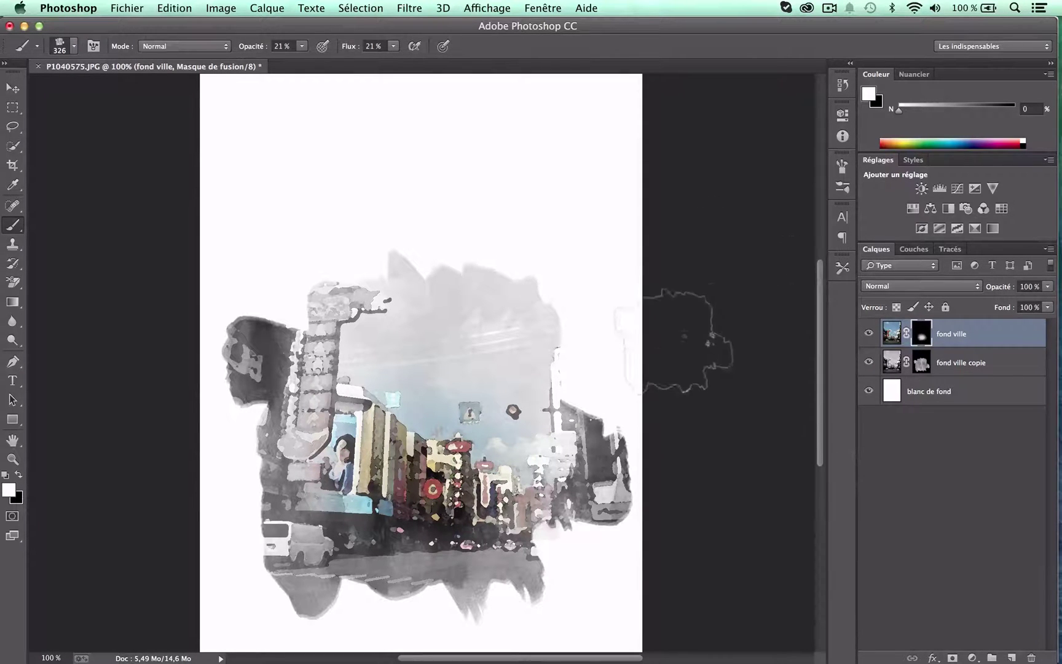
- Import "vieux papier.jpg" from the "JPG et PNG pratique" folder as an embedded image
mouse_move(697, 363)
left_mouse_down()
mouse_move(682, 225)
mouse_move(700, 401)
left_mouse_up()
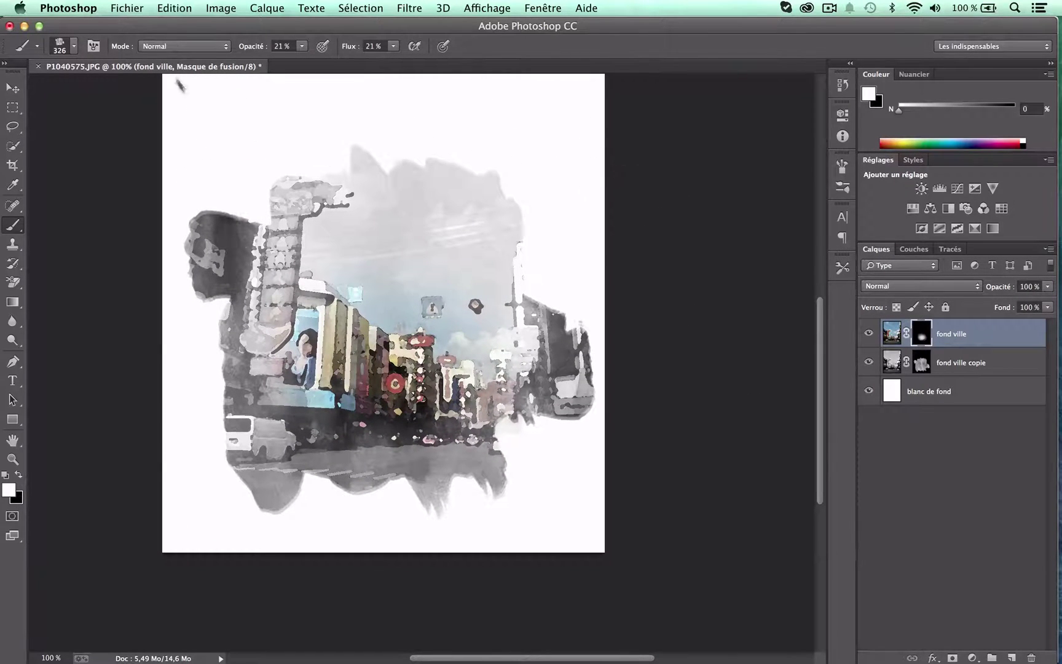
left_click(130, 10)
left_click(222, 252)
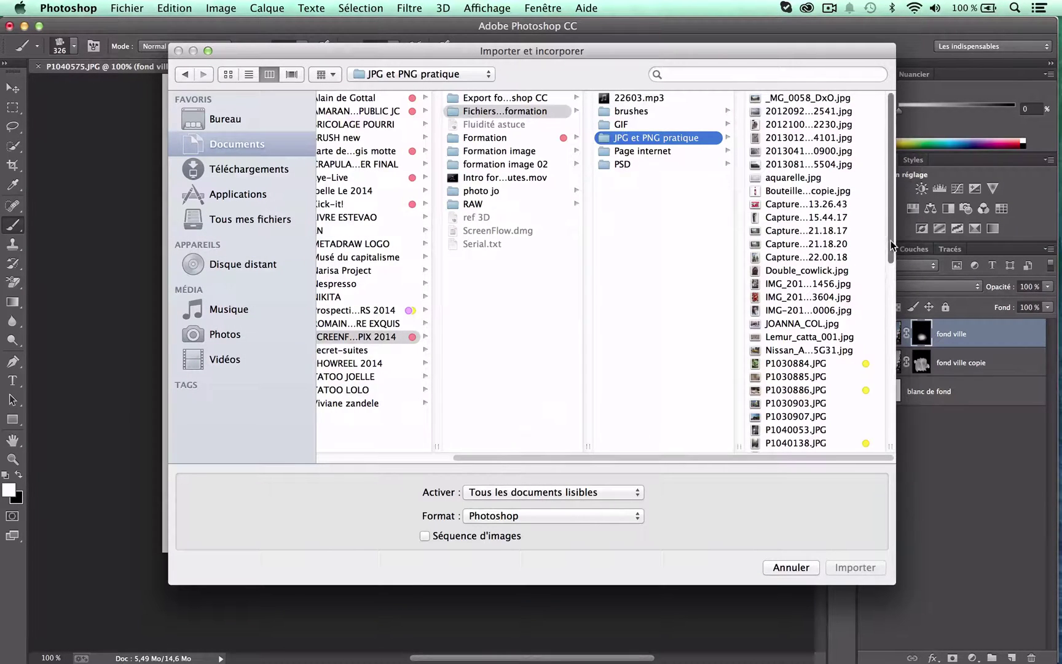
scroll(882, 266, "down", 4)
scroll(882, 270, "down", 10)
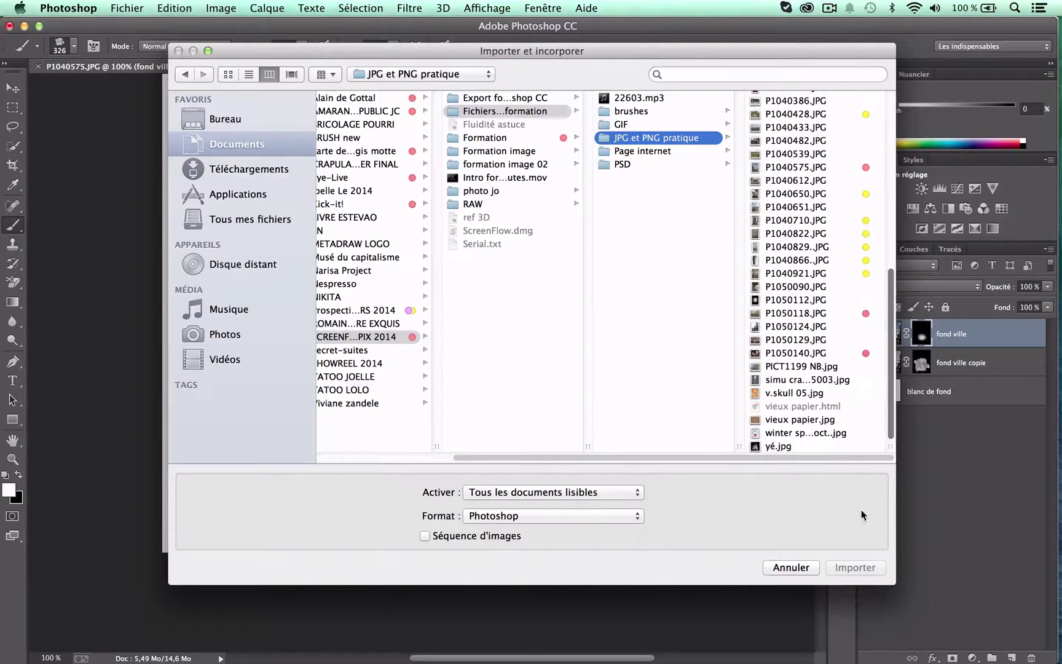
left_click(815, 423)
left_click(855, 568)
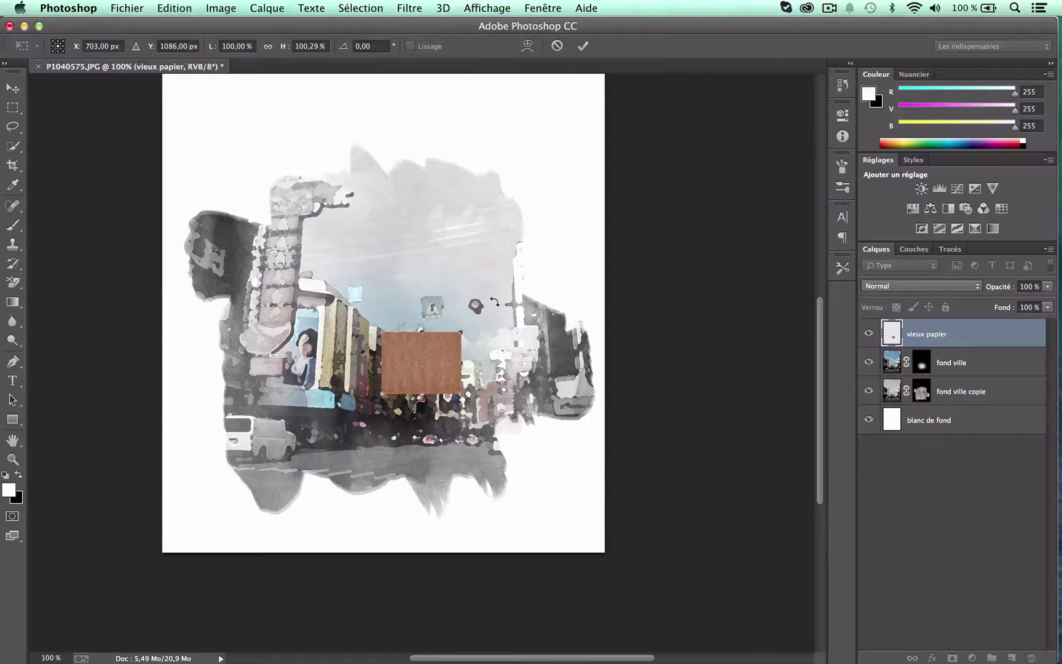
- Rotate the old paper texture by -90°, enlarge it to about 740 % and position it across the full canvas width
left_click_drag(496, 300, 369, 243)
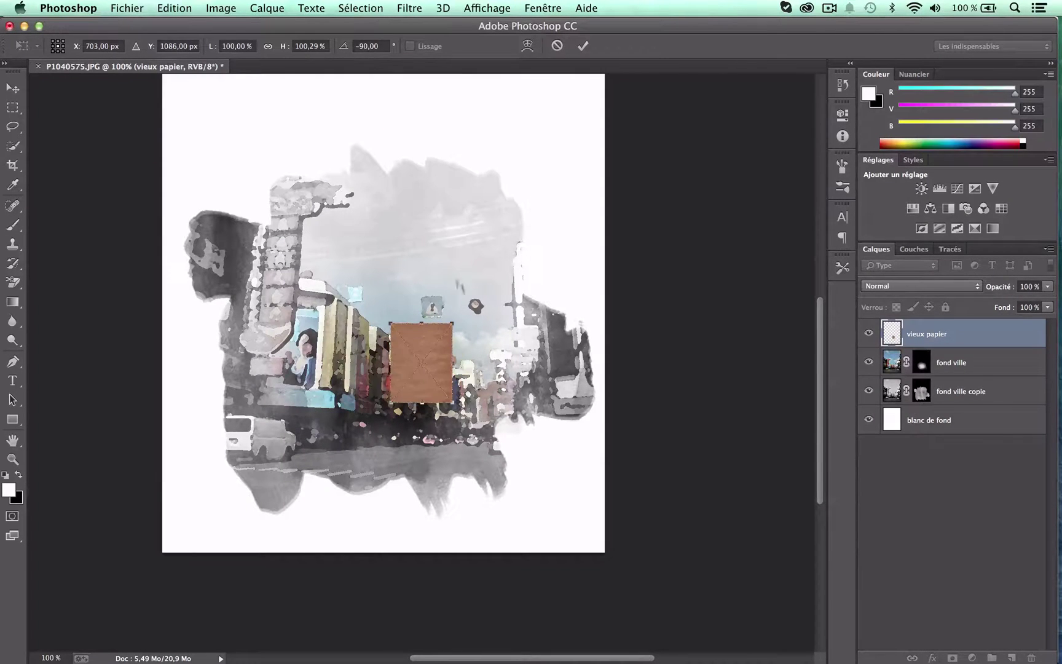
left_click_drag(429, 352, 357, 275)
left_click_drag(381, 327, 571, 423)
left_click_drag(385, 383, 350, 454)
left_click_drag(591, 338, 622, 436)
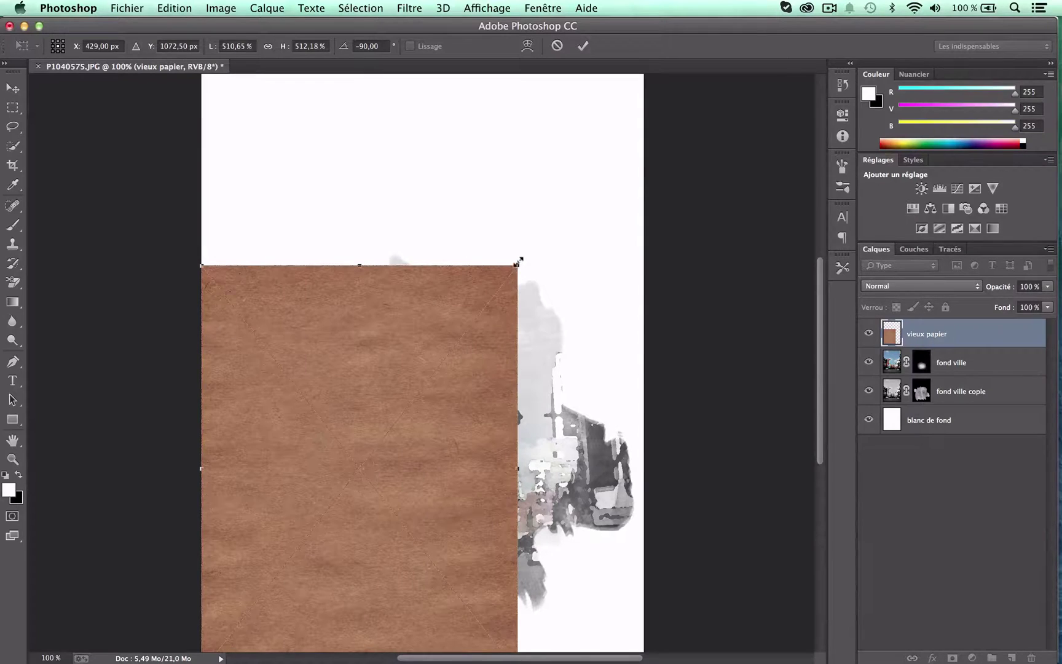
left_click_drag(517, 265, 557, 268)
left_click_drag(209, 105, 171, 93)
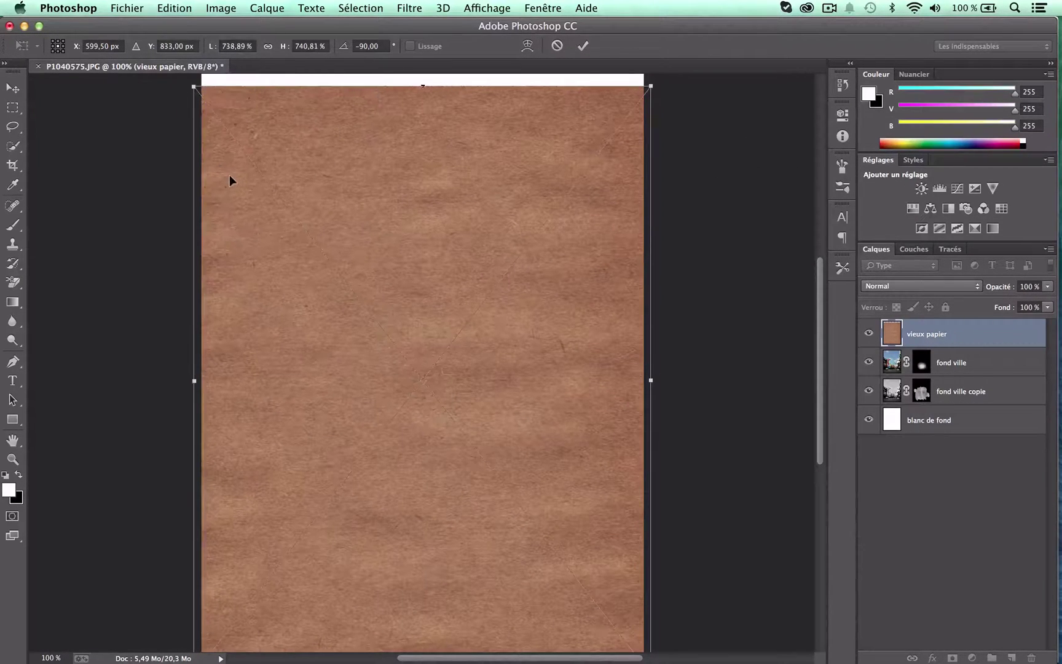
key("Return")
- Rasterize the "vieux papier" layer
key("b")
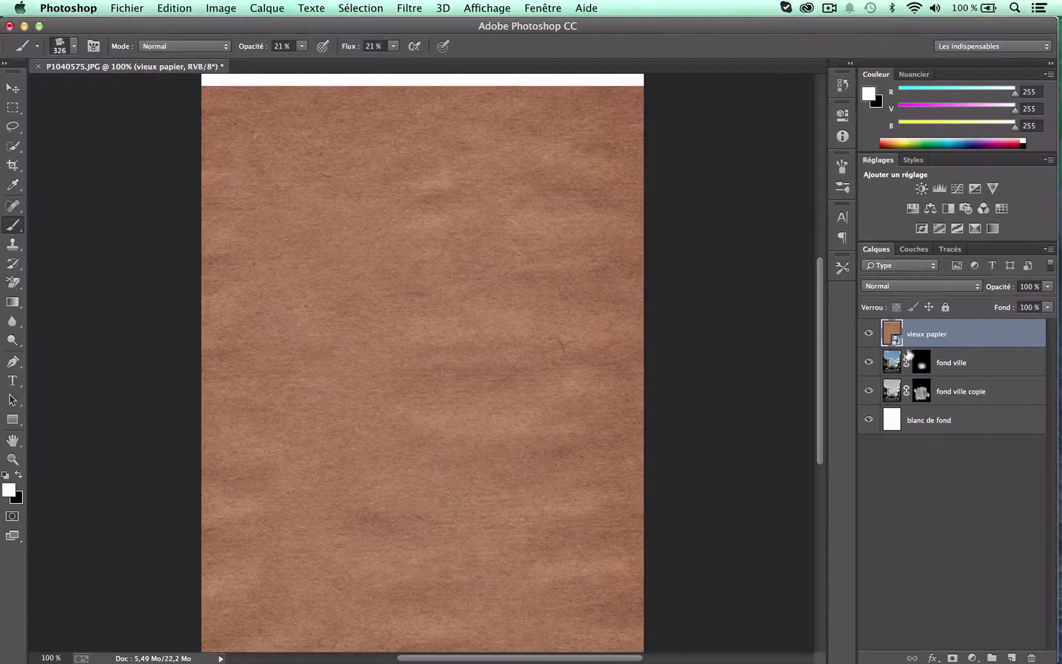
right_click(967, 332)
left_click(788, 266)
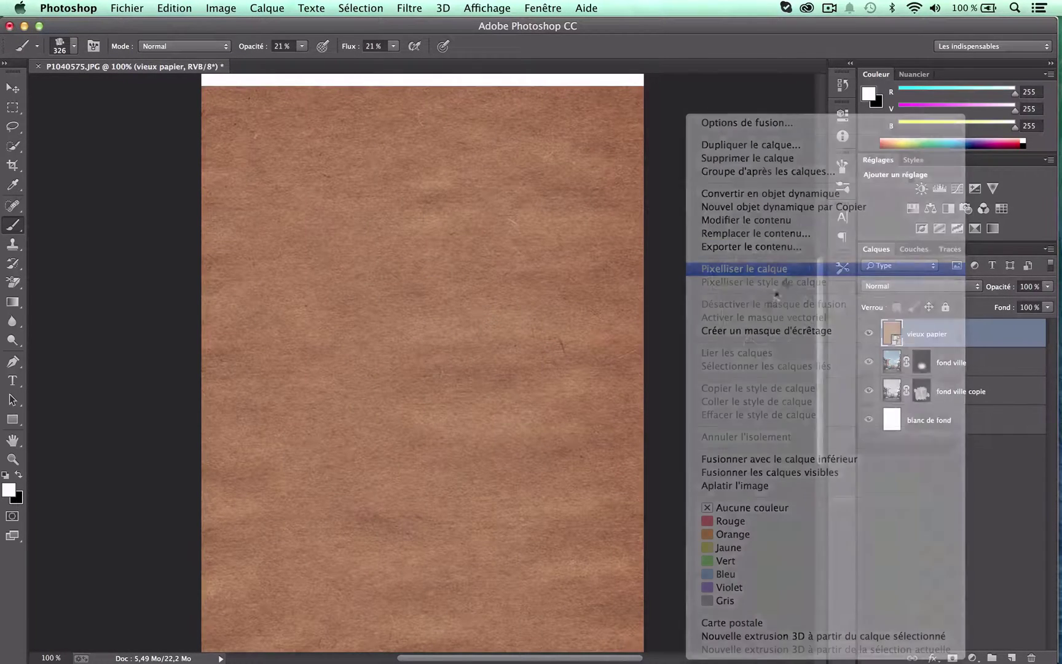
- Crop the image to a full-width rectangular selection that excludes the white strip and upper part of the paper, and deselect
key("super+minus")
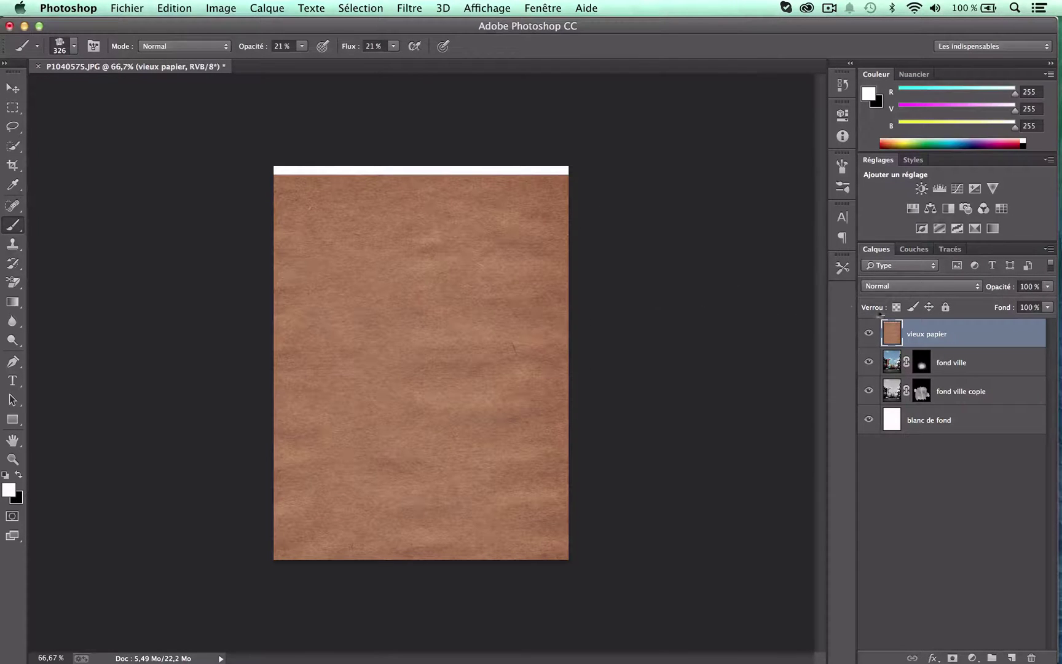
key("m")
mouse_move(620, 227)
left_mouse_down()
mouse_move(467, 302)
mouse_move(261, 550)
mouse_move(260, 576)
mouse_move(270, 563)
left_mouse_up()
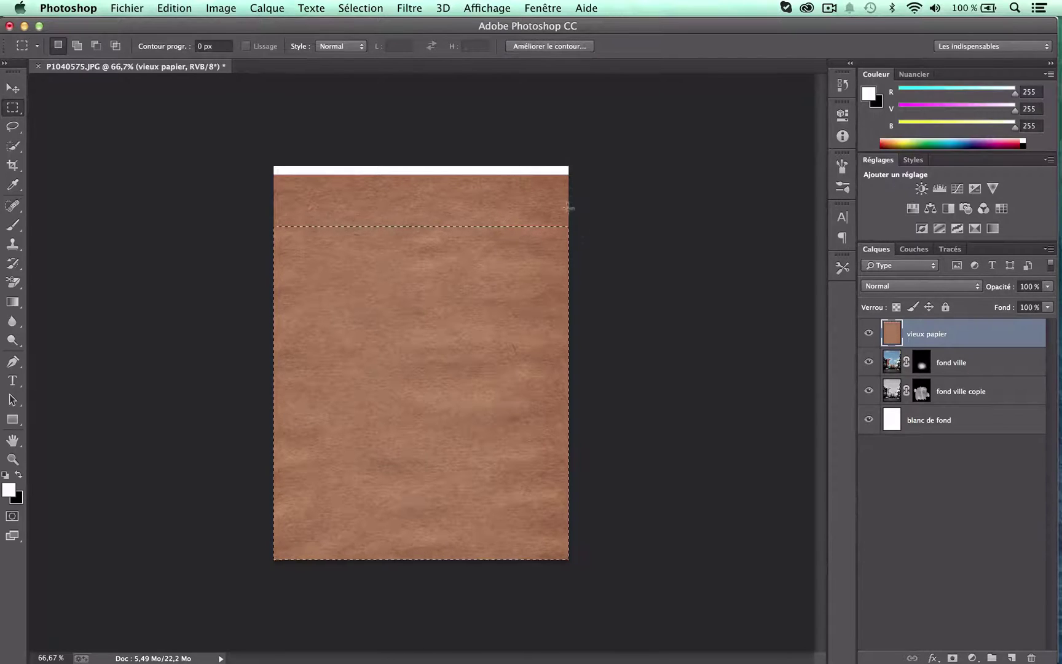
left_click(182, 9)
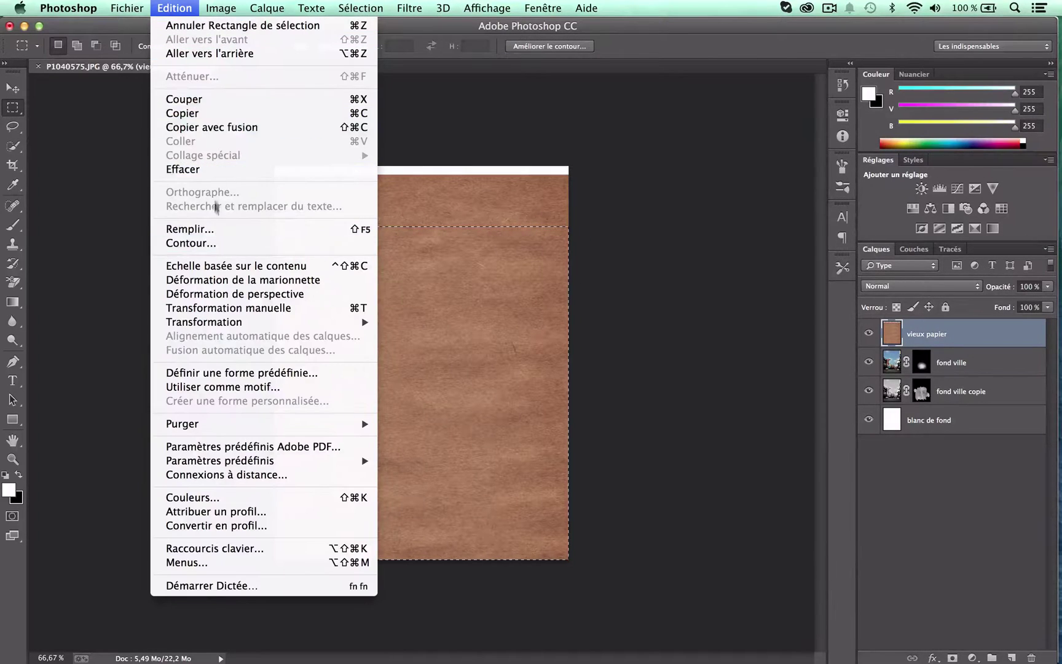
mouse_move(220, 8)
left_click(243, 168)
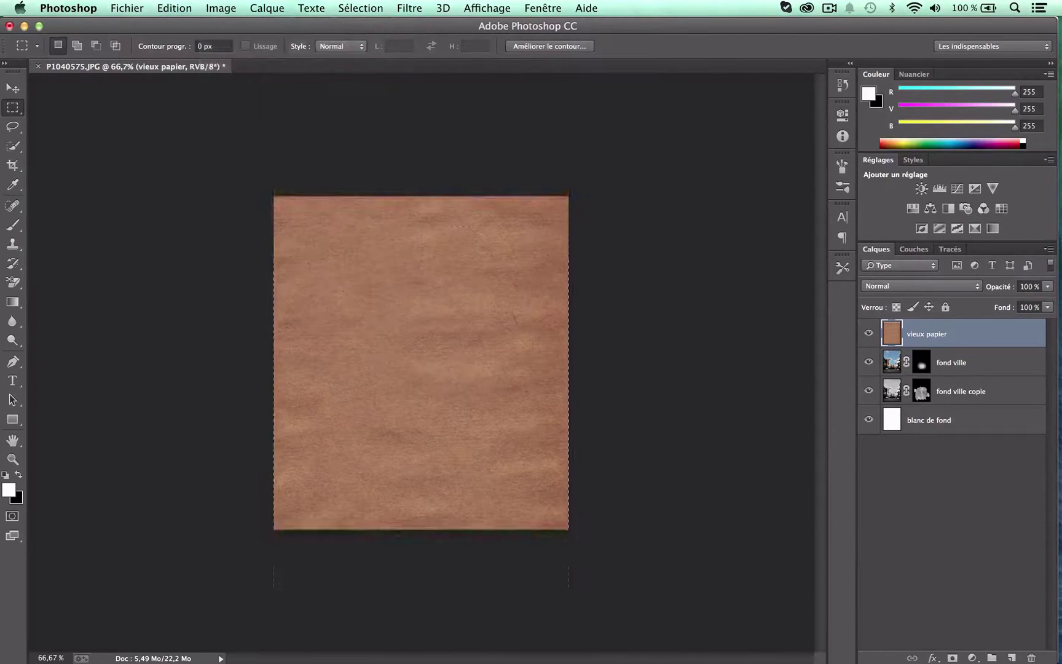
key("super+d")
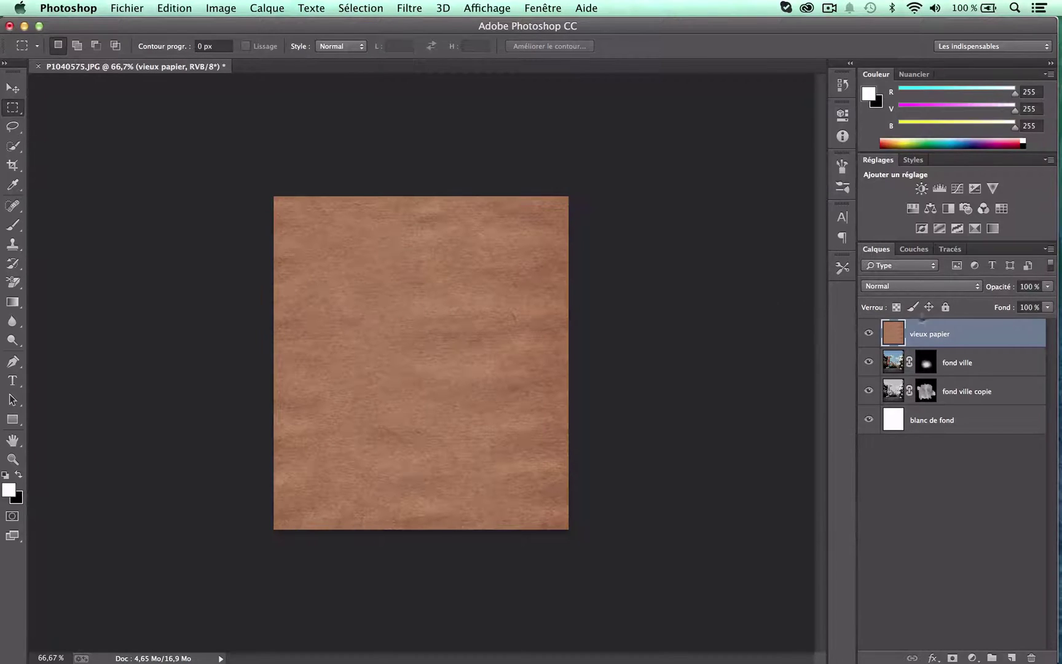
- Hide the "vieux papier" layer and crop off another strip of empty space above the city, clearing the selection
left_click(867, 331)
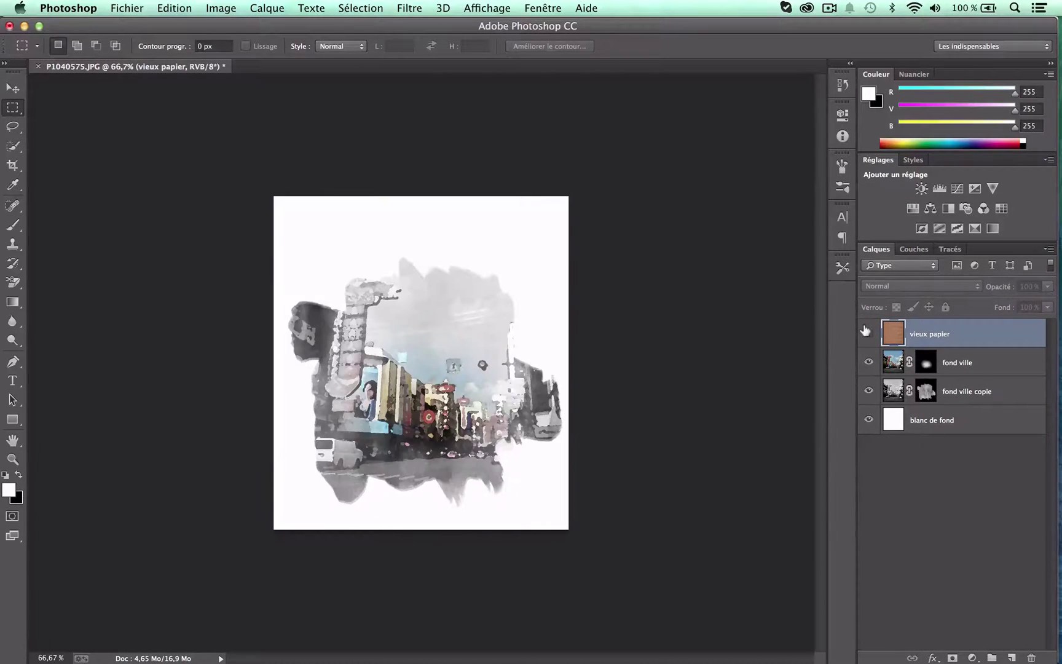
left_click(867, 330)
left_click(865, 331)
left_click_drag(588, 226, 268, 556)
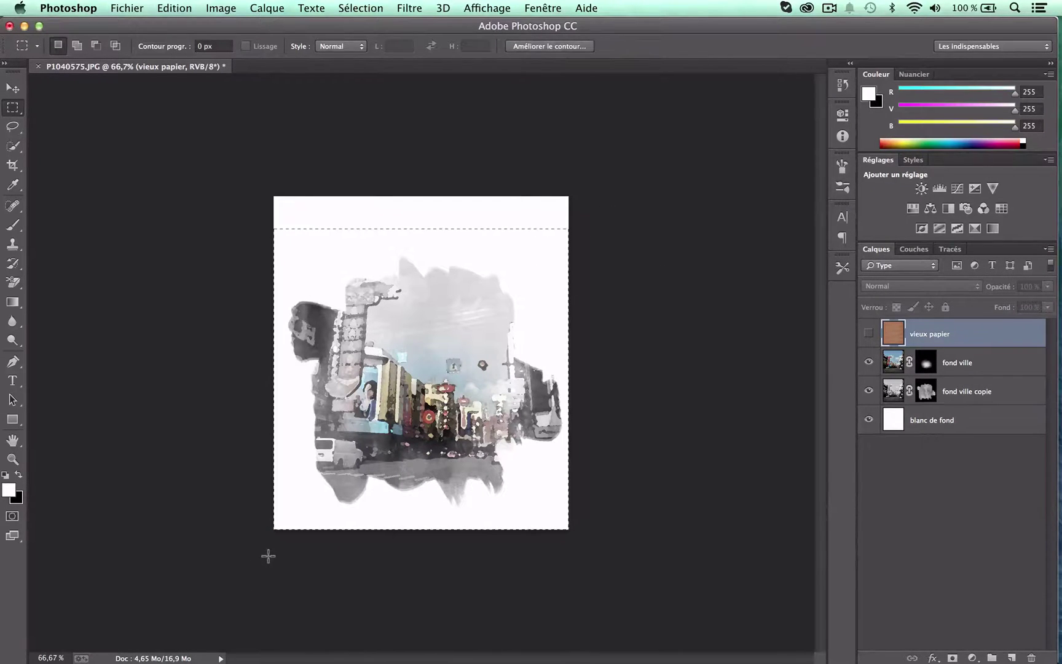
left_click(221, 8)
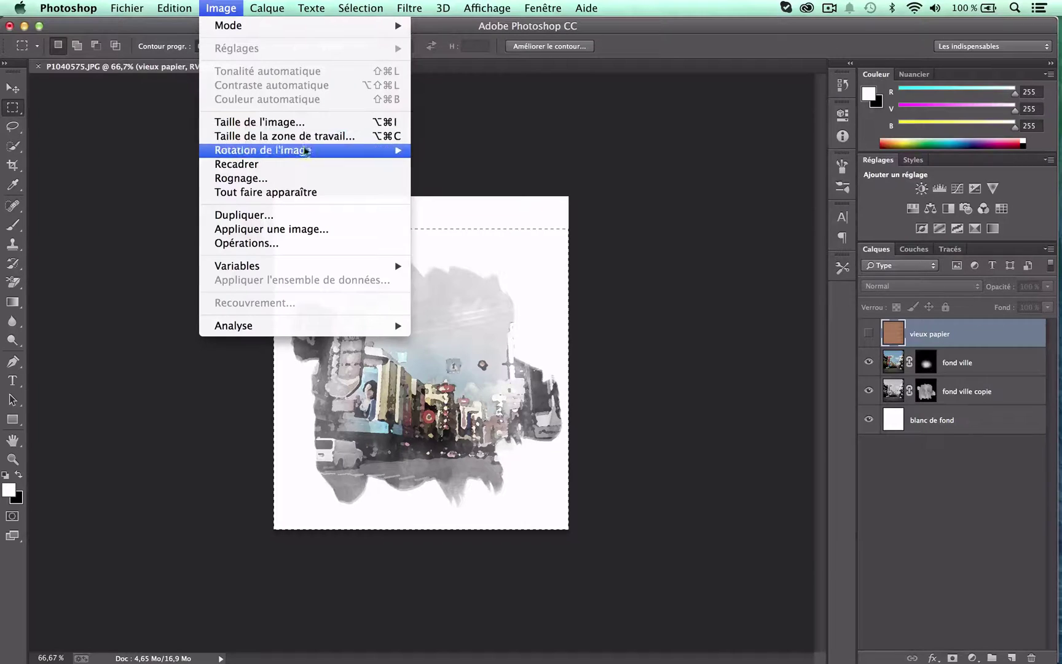
left_click(284, 164)
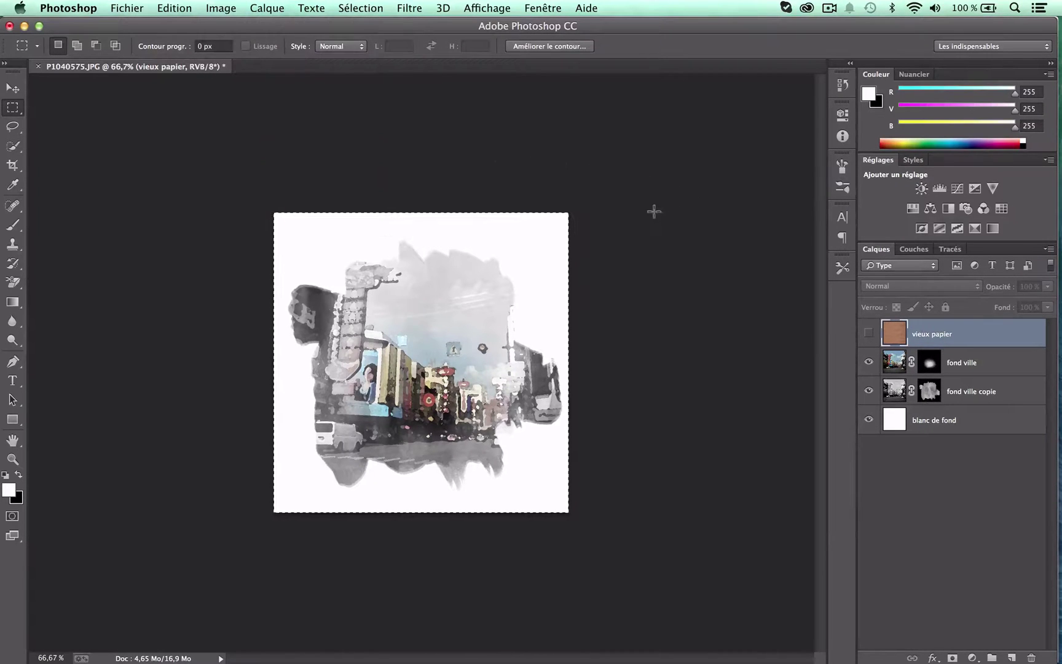
key("super+d")
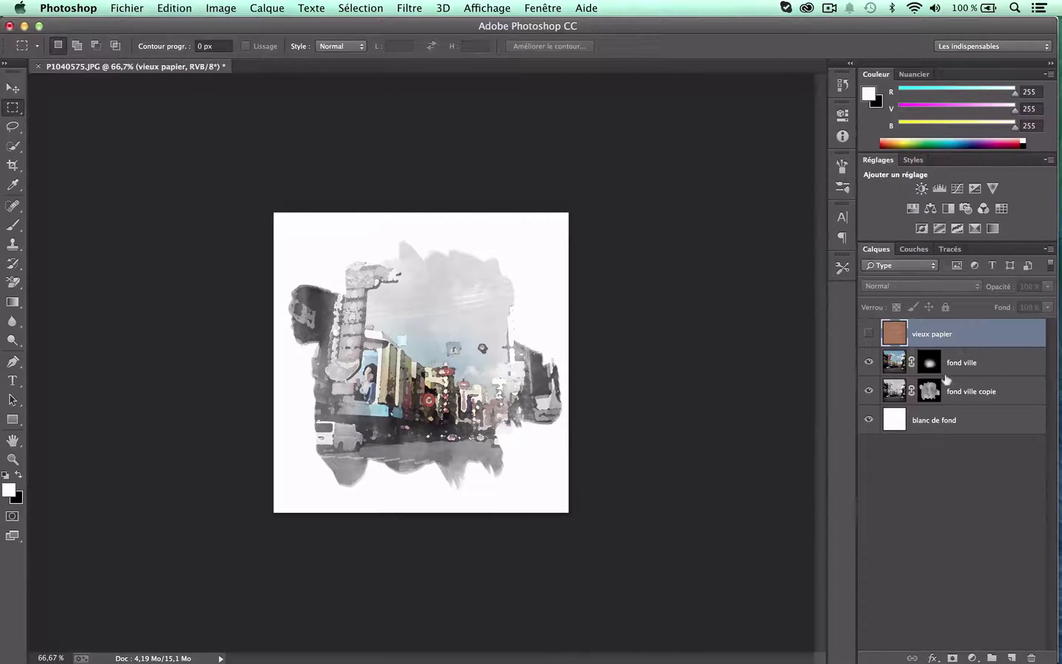
- Show the "vieux papier" layer and try the Lumière tamisée and Superposition blend modes before setting it to Incrustation
left_click(867, 332)
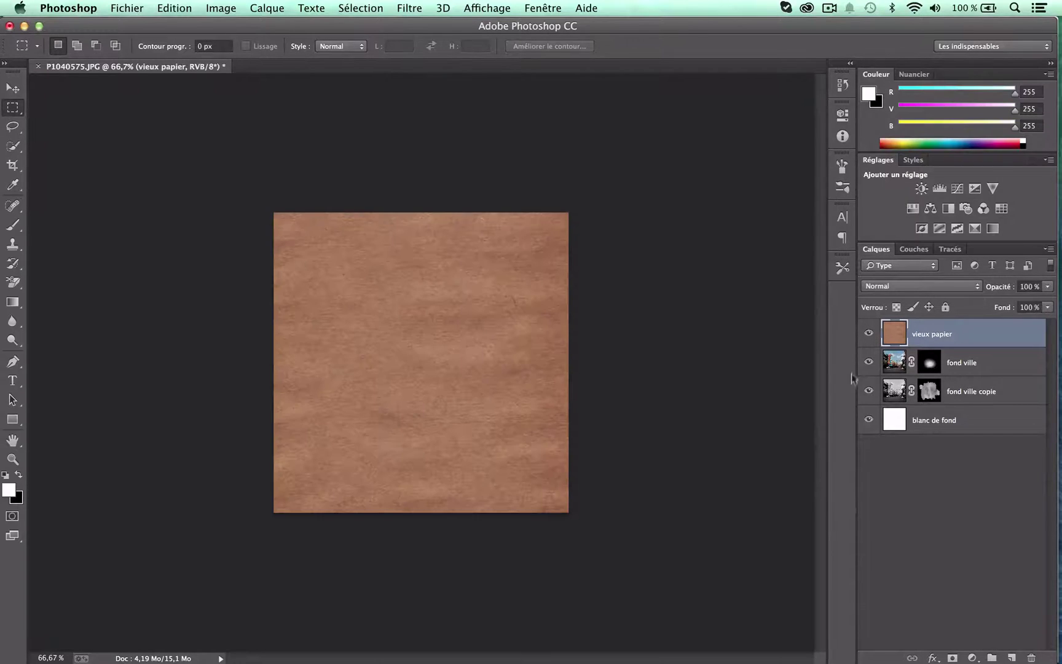
left_click(951, 287)
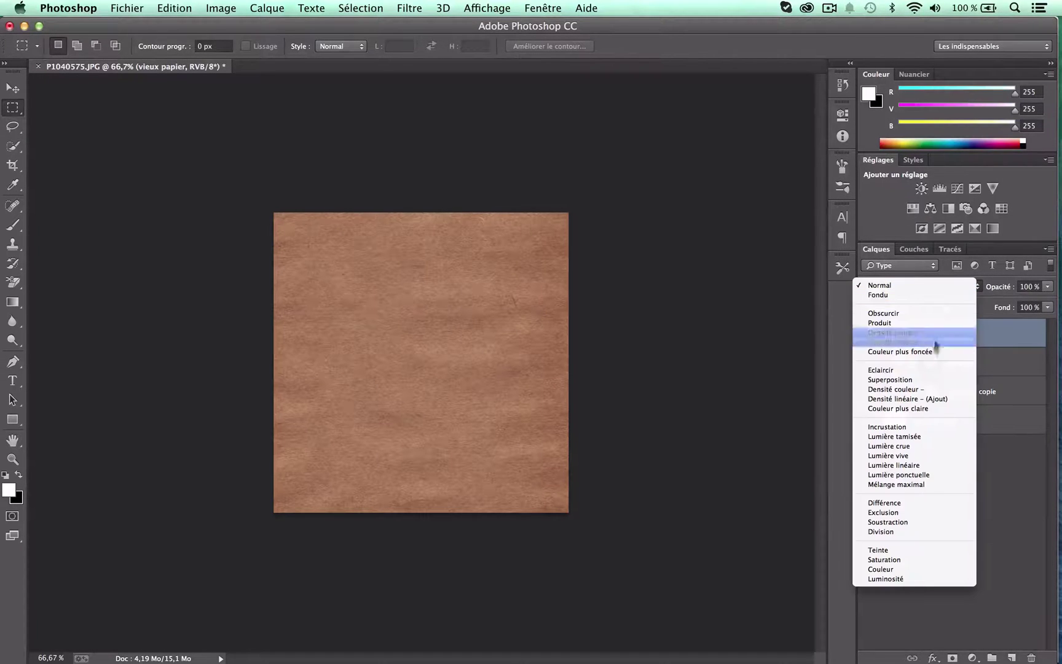
left_click(925, 436)
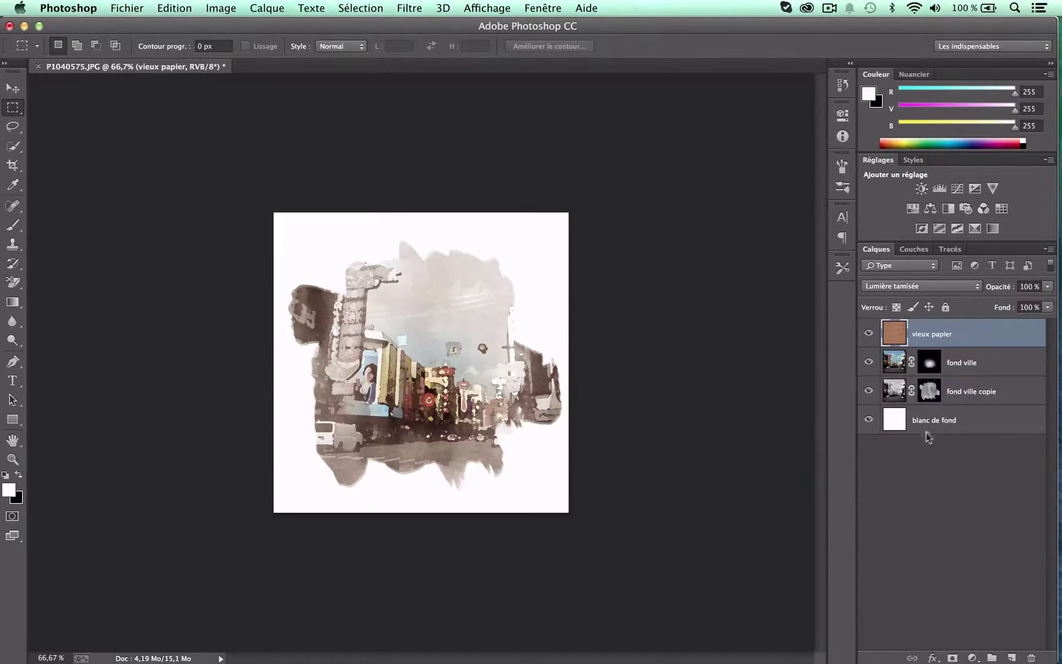
left_click(940, 286)
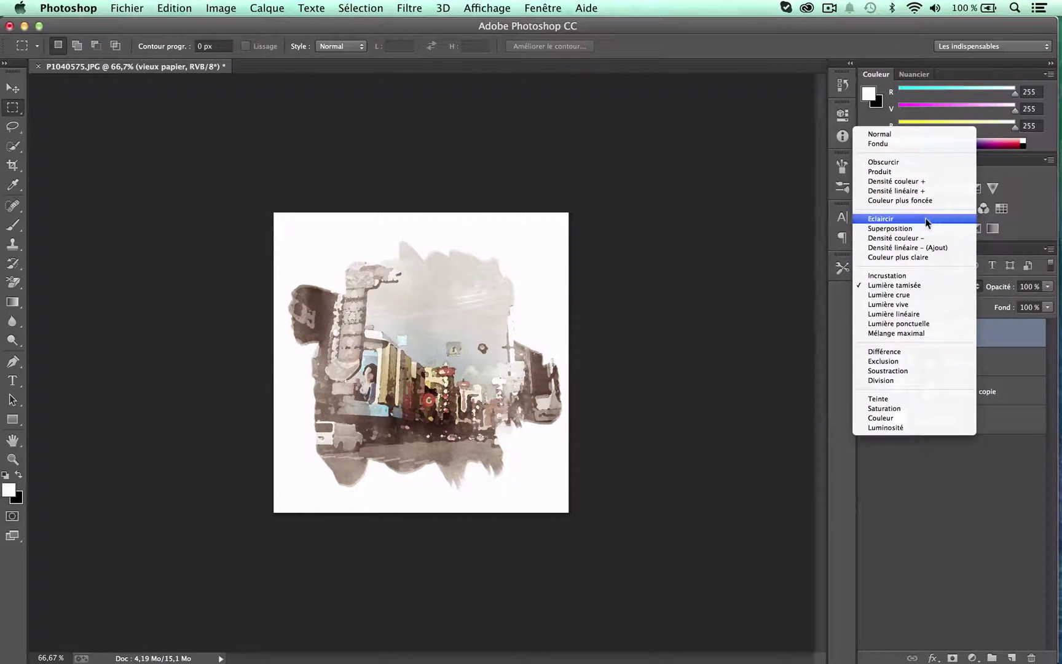
left_click(909, 227)
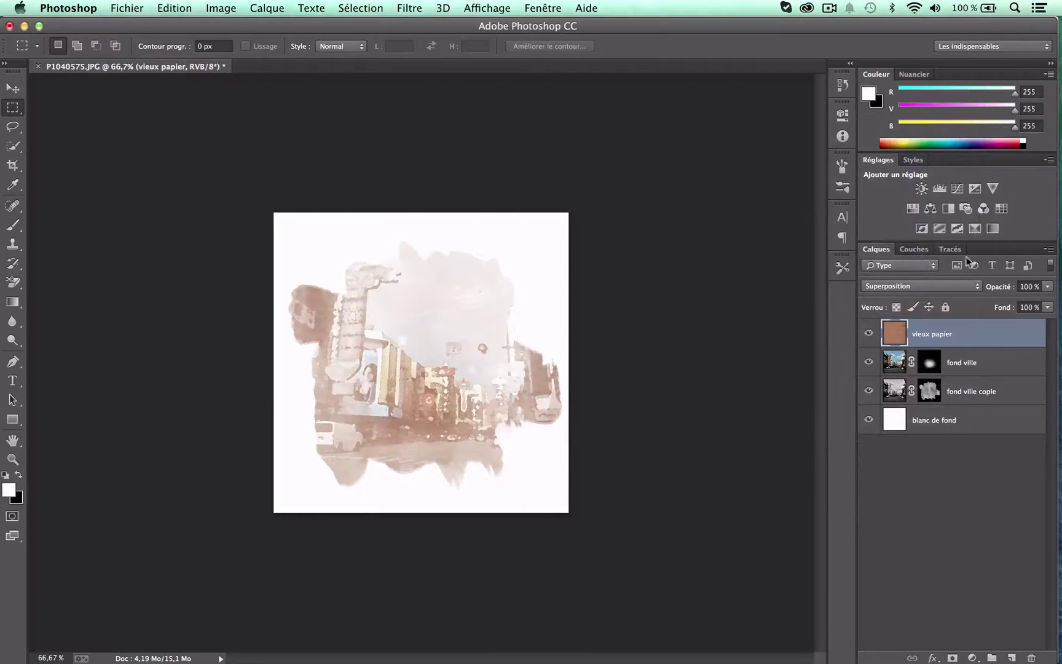
left_click(946, 288)
left_click(922, 330)
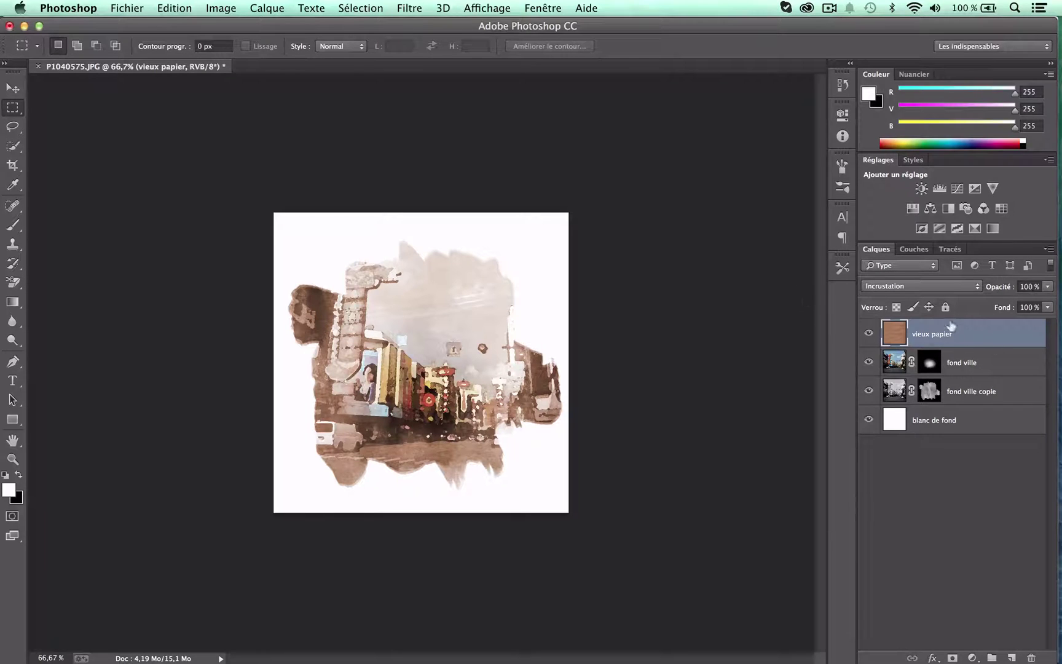
- Place aquarelle.jpg as an embedded image and enlarge it proportionally from its centre to about 414% so it covers the canvas
left_click(116, 6)
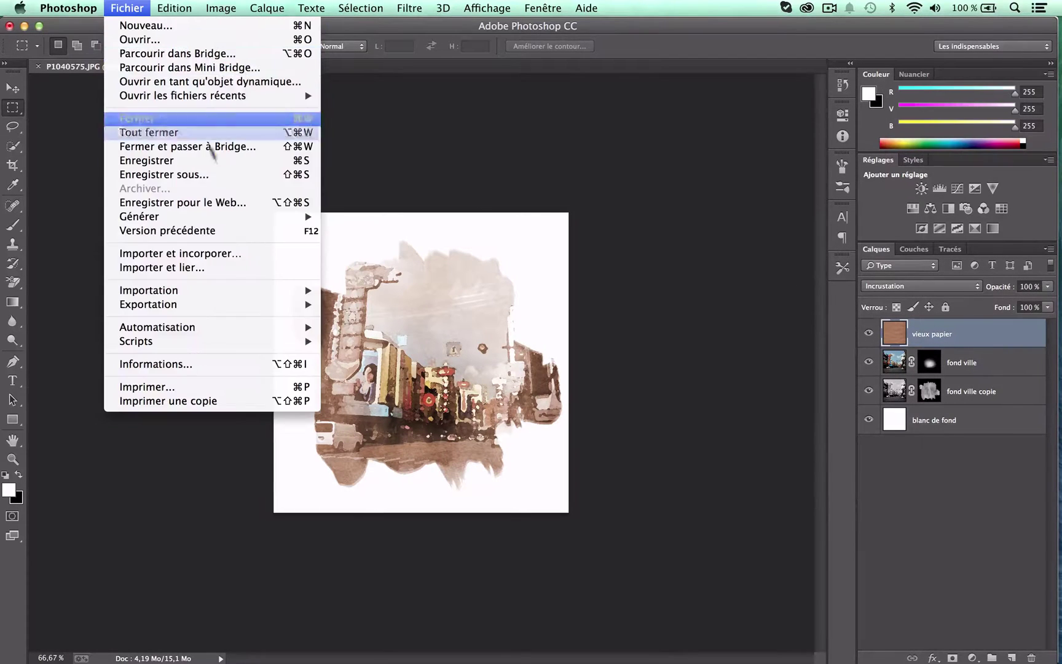
left_click(185, 254)
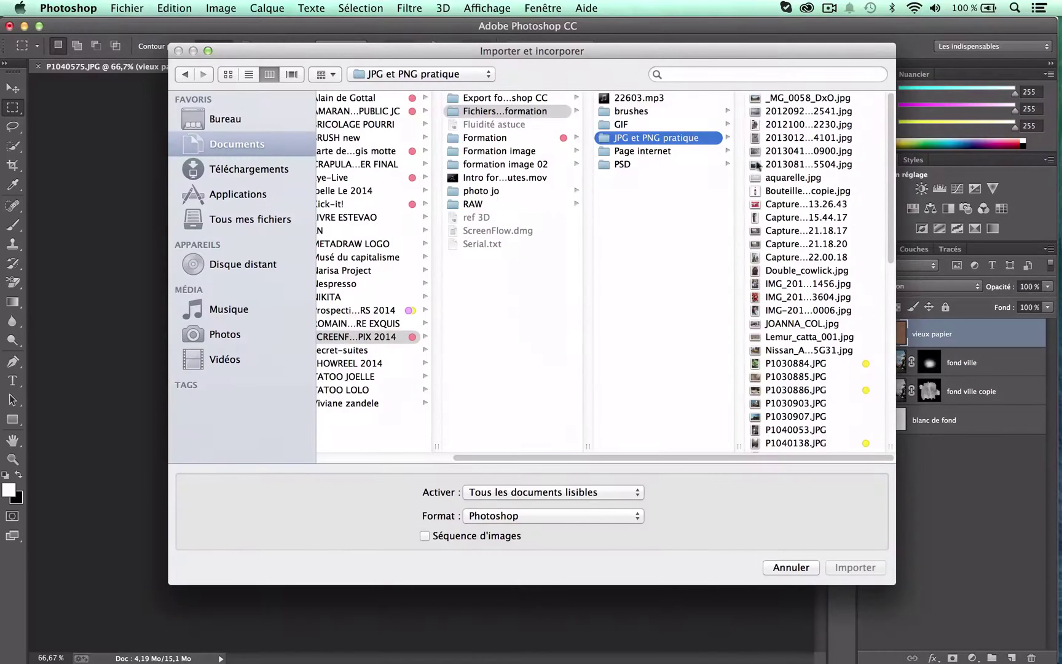
left_click(770, 178)
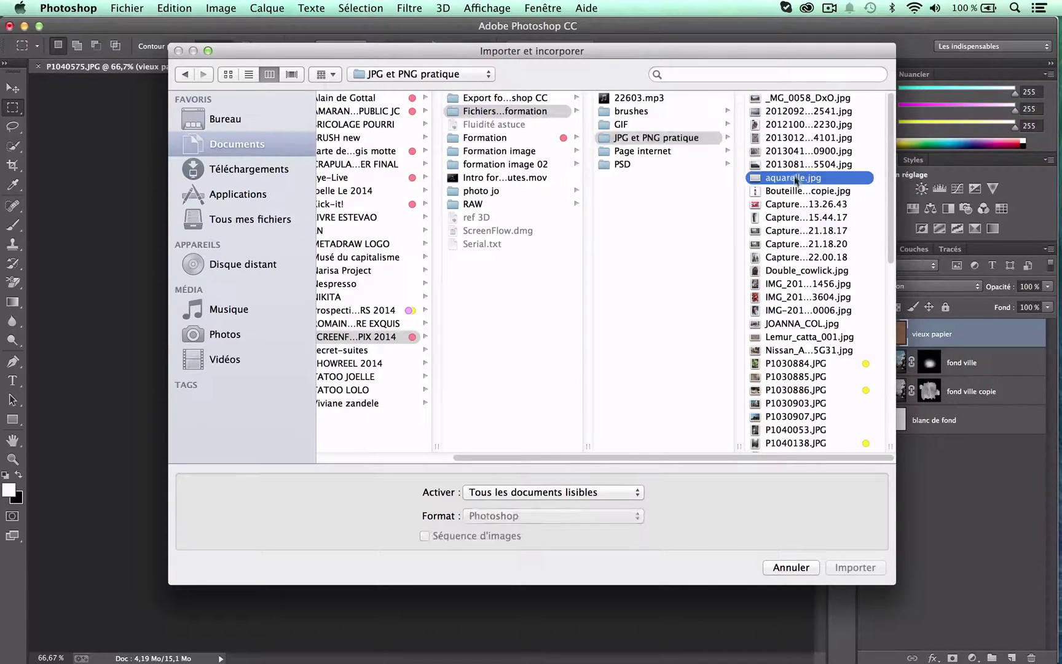
left_click(853, 567)
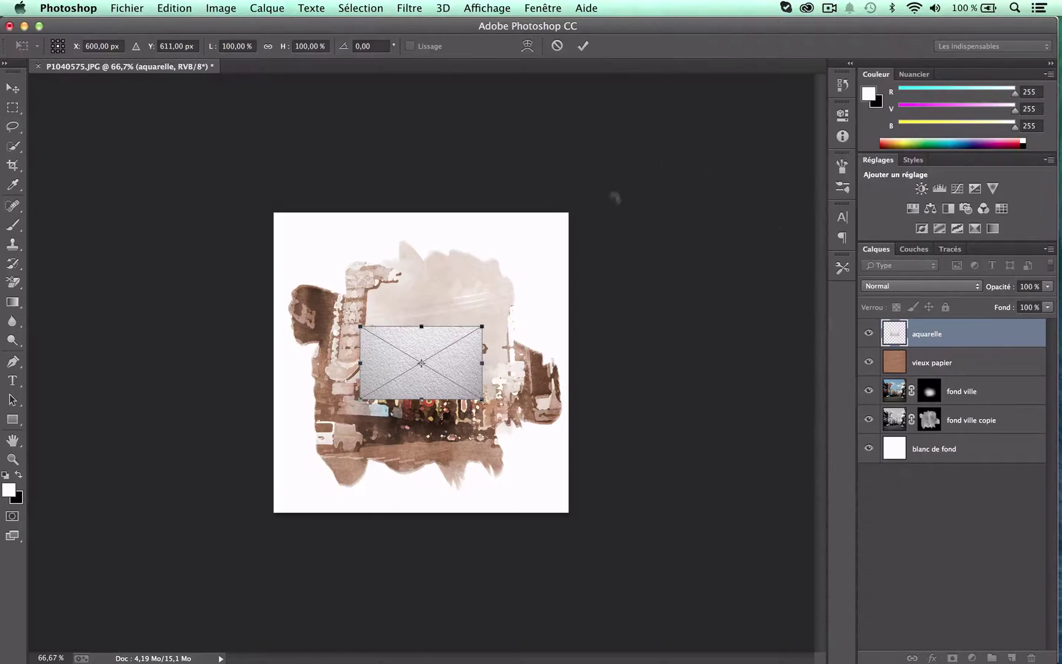
left_click_drag(480, 322, 664, 195)
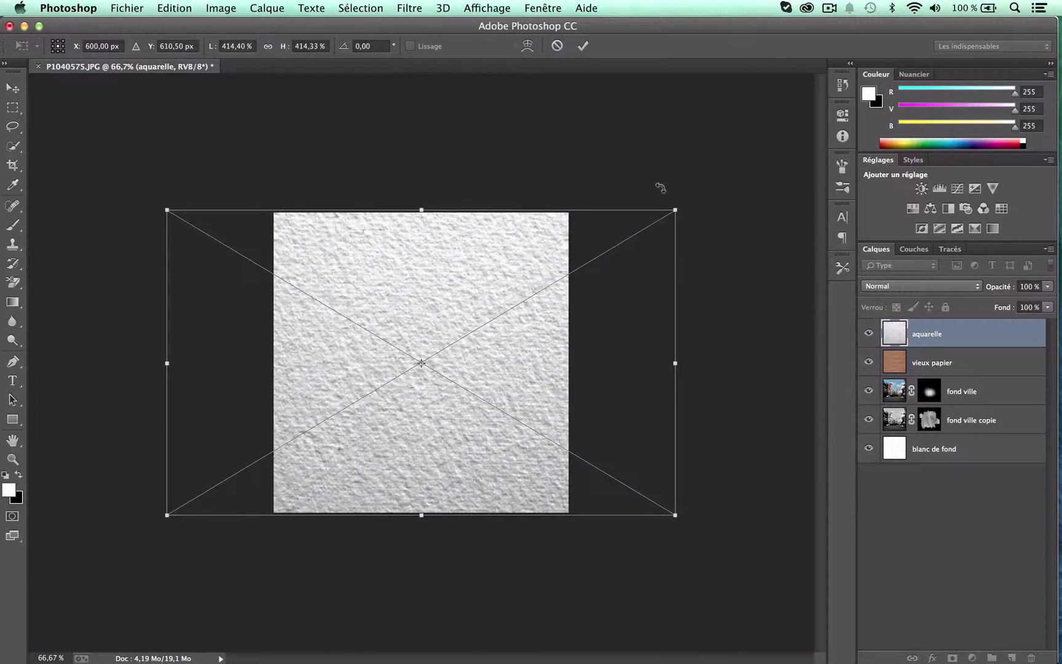
key("Return")
- Set the "aquarelle" layer to the Produit blend mode with 26% opacity
left_click(924, 288)
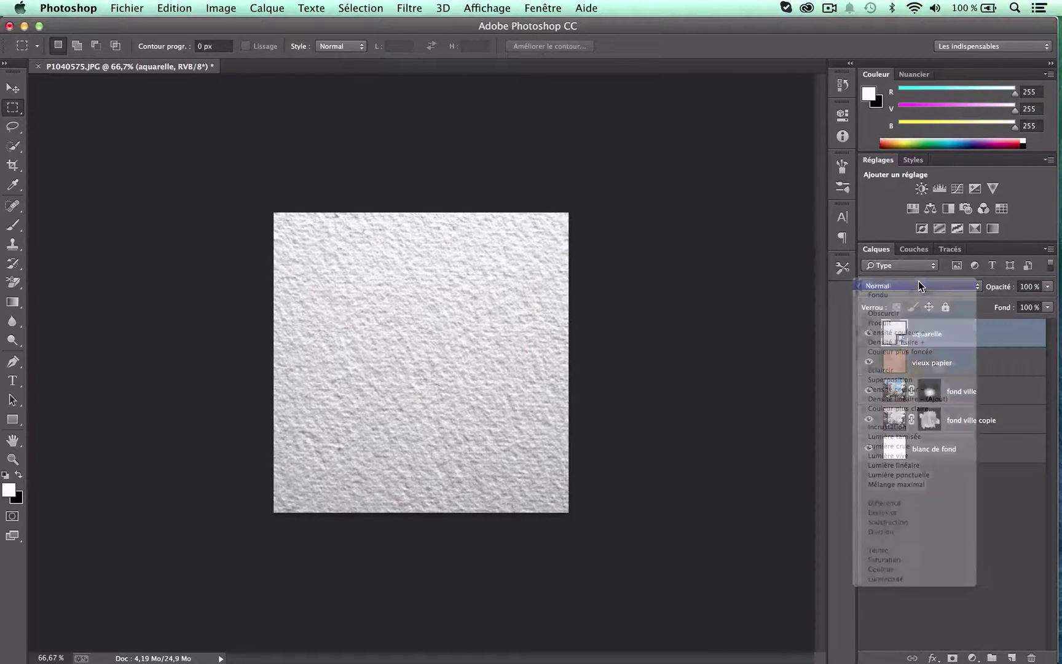
left_click(899, 320)
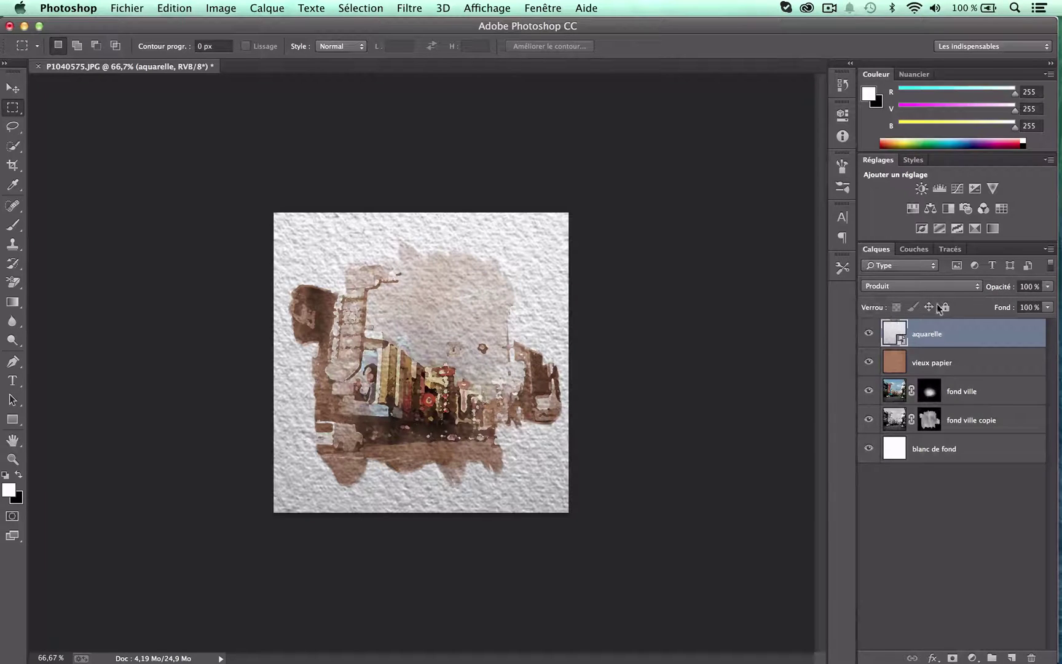
left_click(1044, 289)
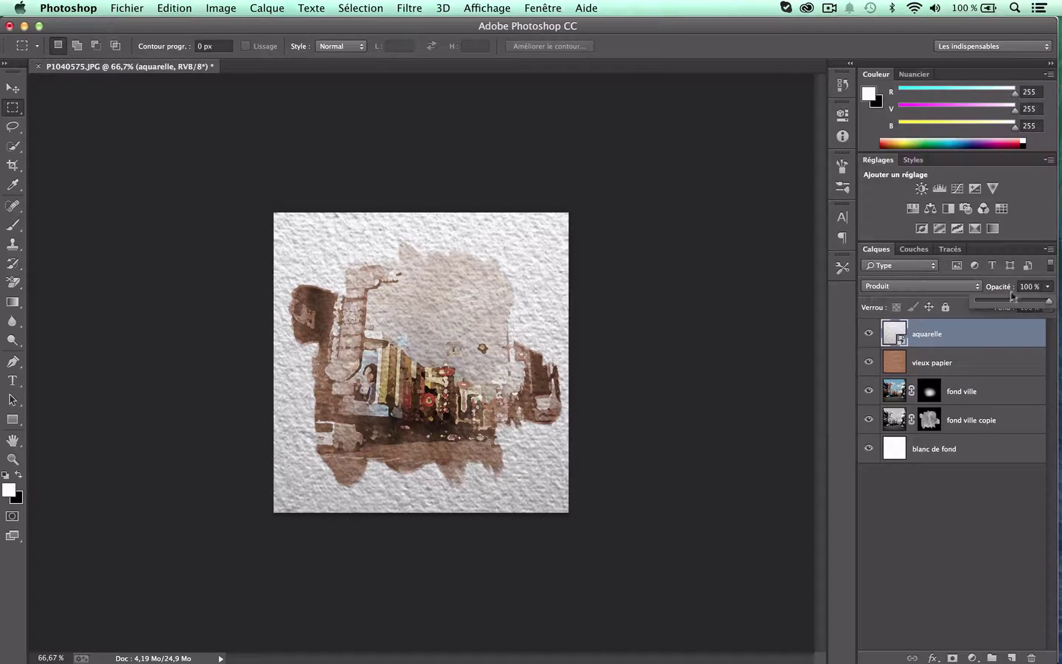
left_click_drag(1047, 312, 997, 301)
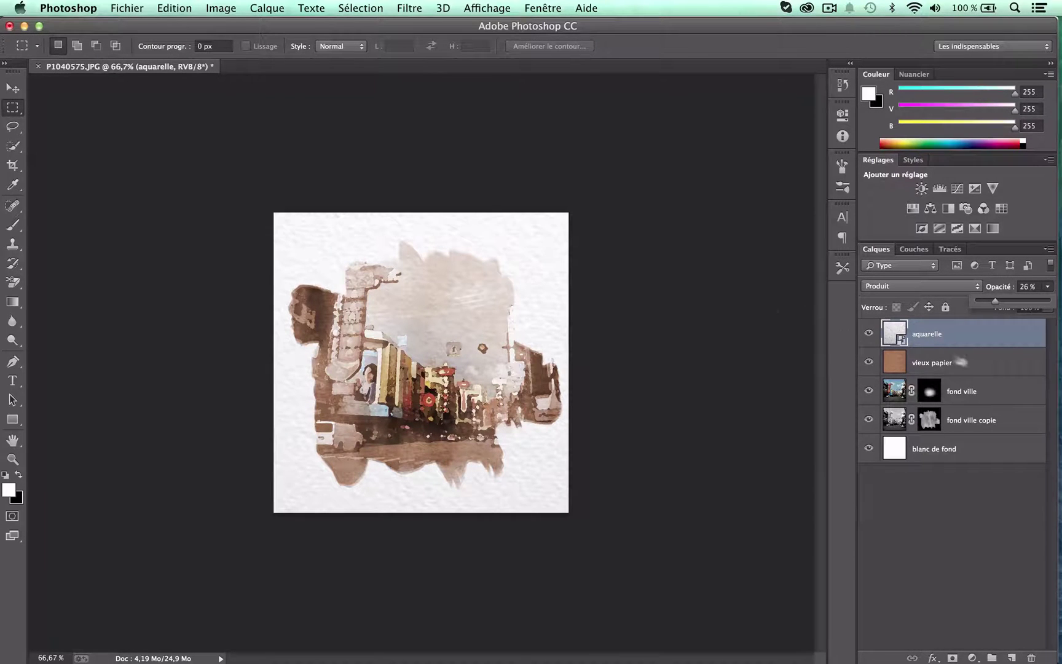
- Rasterize the "aquarelle" layer and delete it
right_click(970, 335)
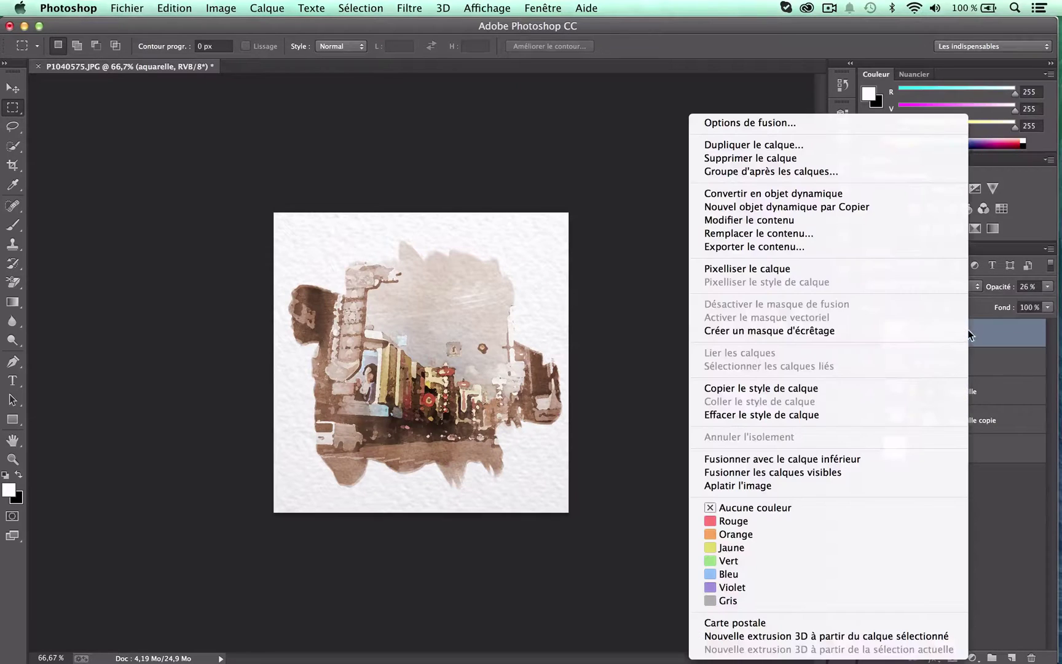
left_click(737, 269)
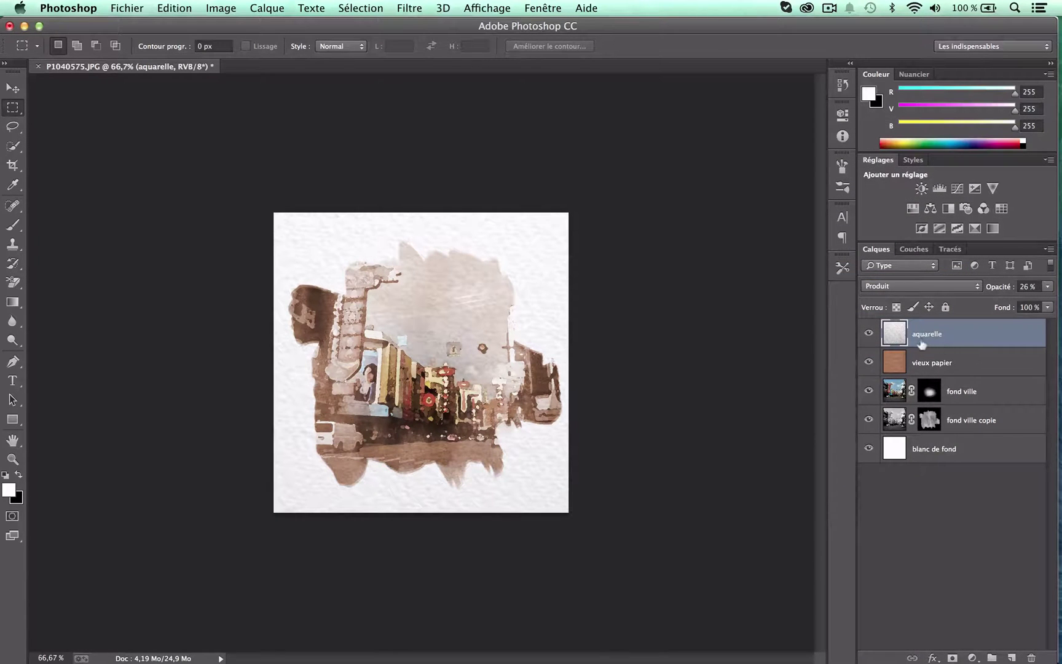
key("Delete")
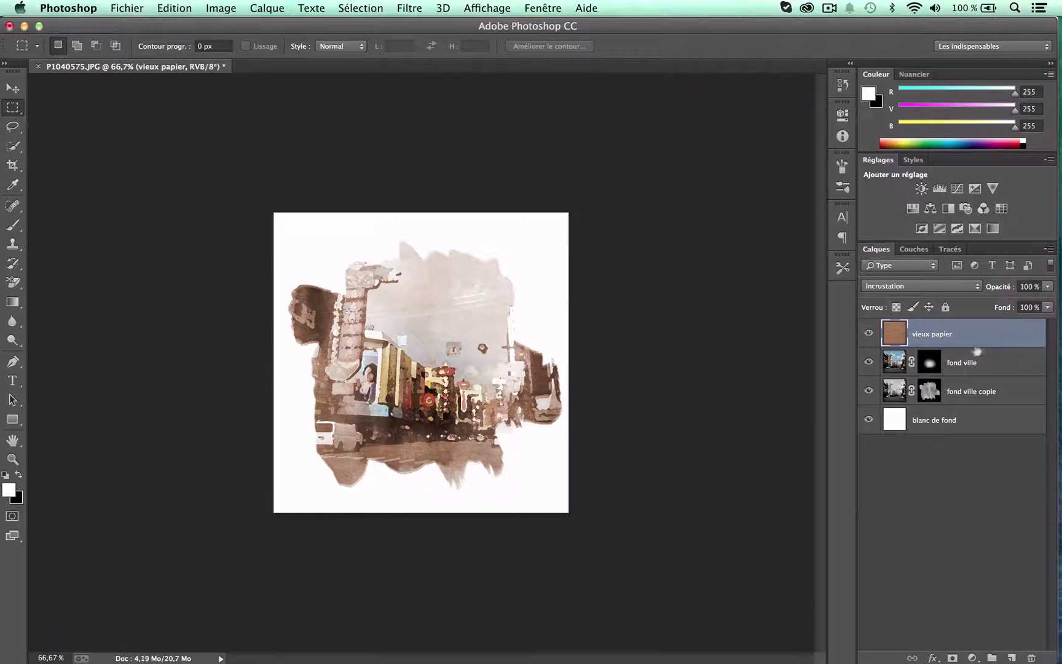
- Add a new empty layer above "vieux papier" and choose the 943 px curved paint-stroke tip for the Brush tool
left_click(1012, 657)
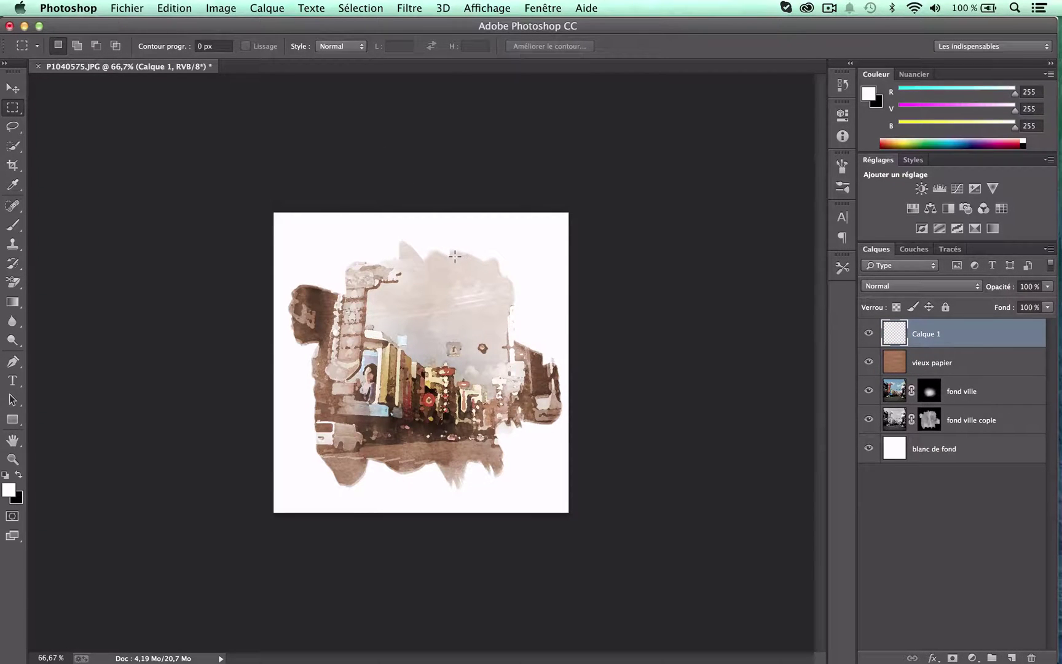
right_click(453, 267)
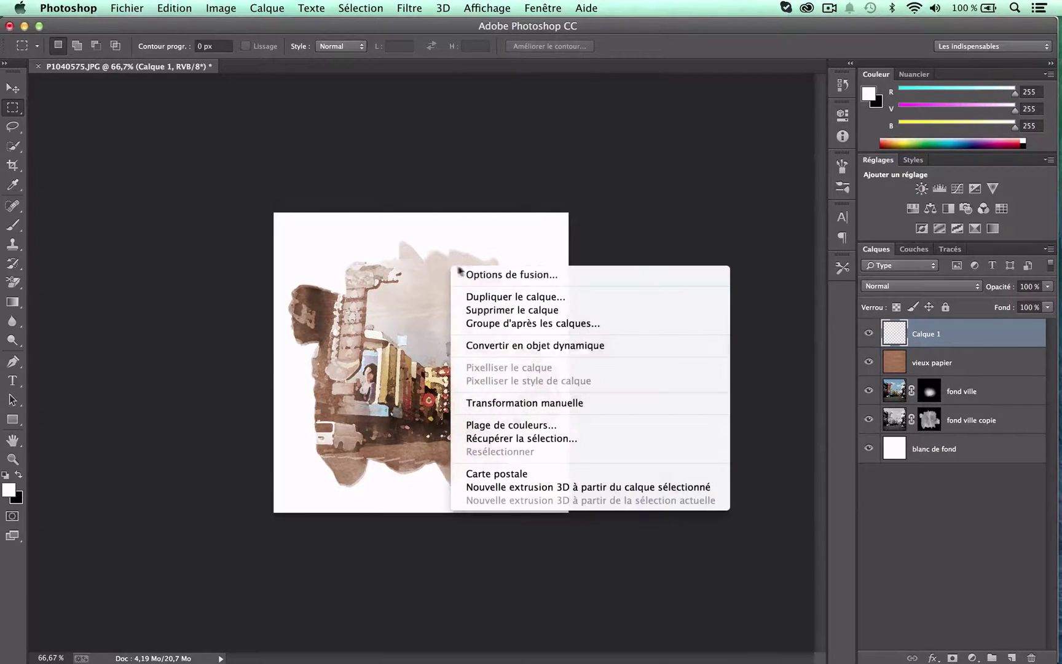
right_click(365, 264)
right_click(315, 308)
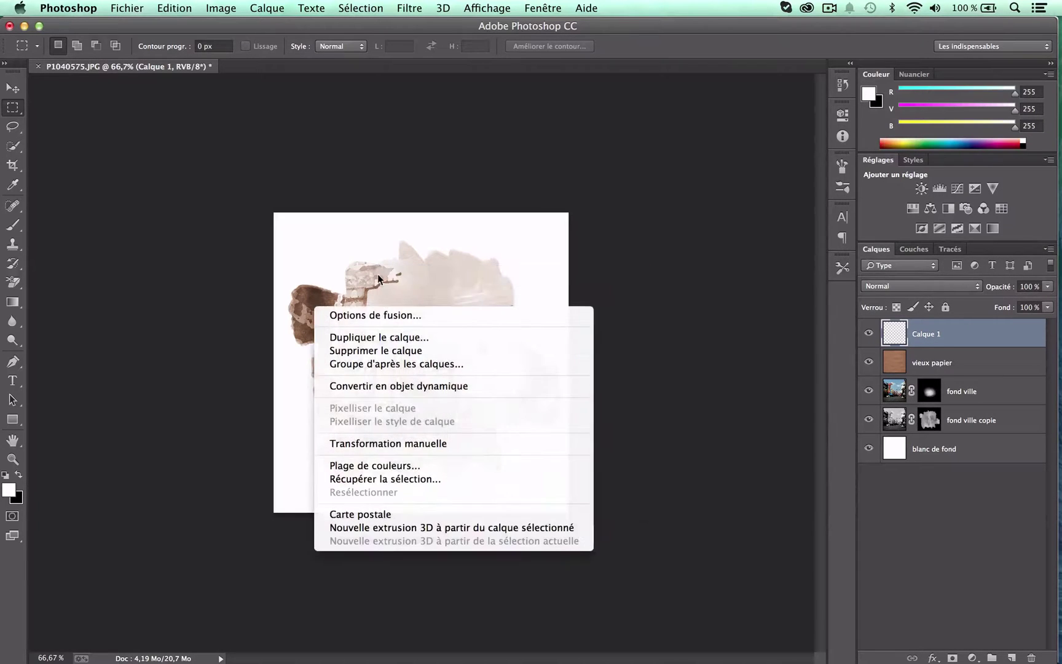
left_click(410, 252)
key("b")
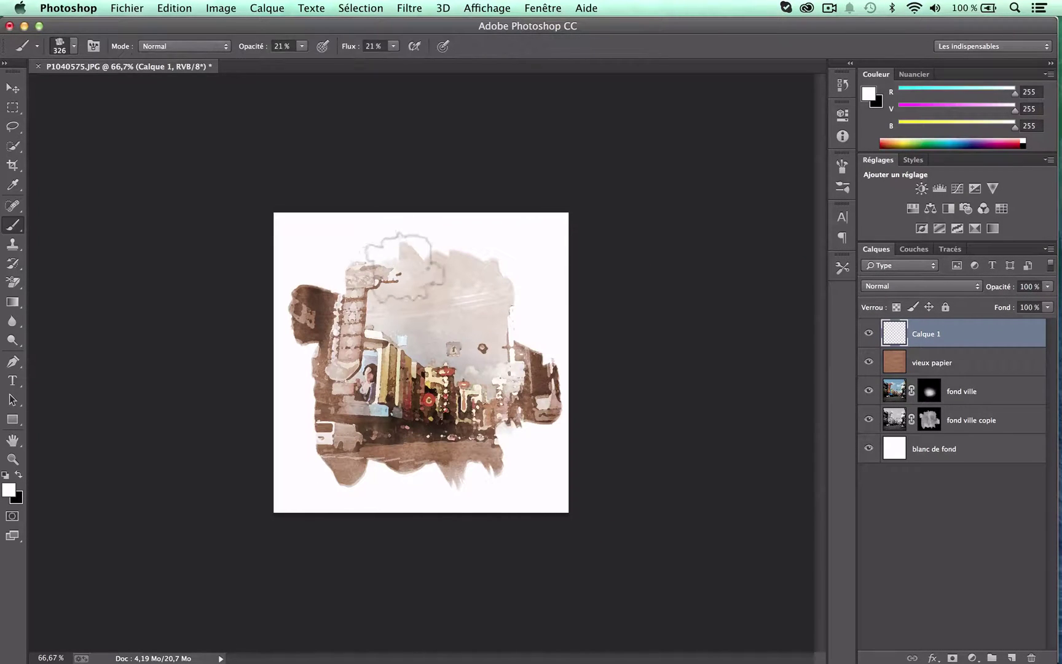
right_click(462, 251)
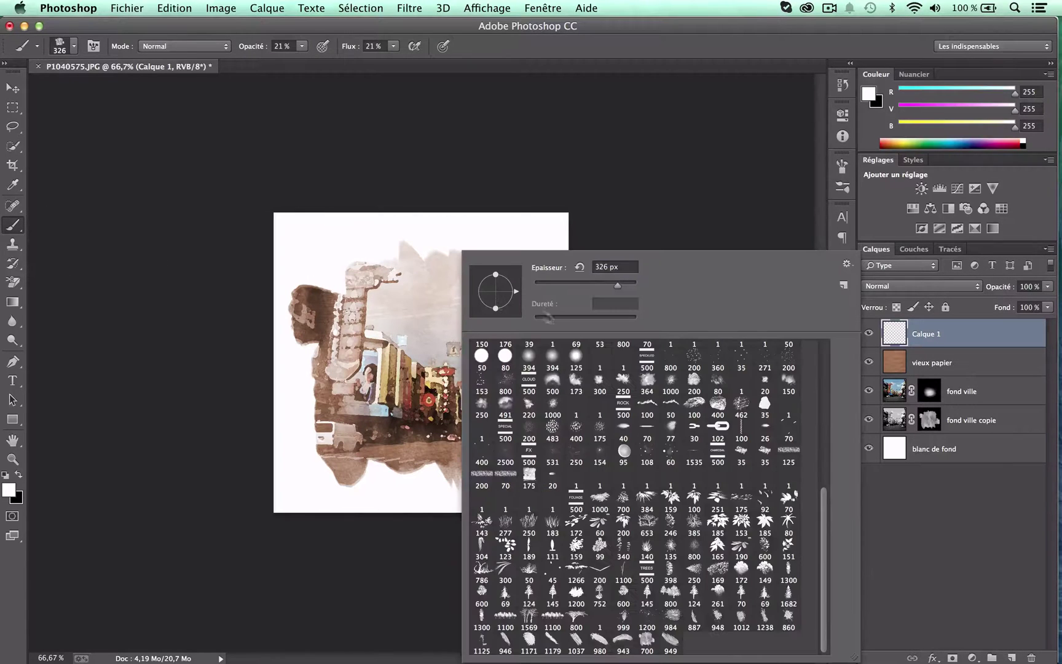
left_click(623, 639)
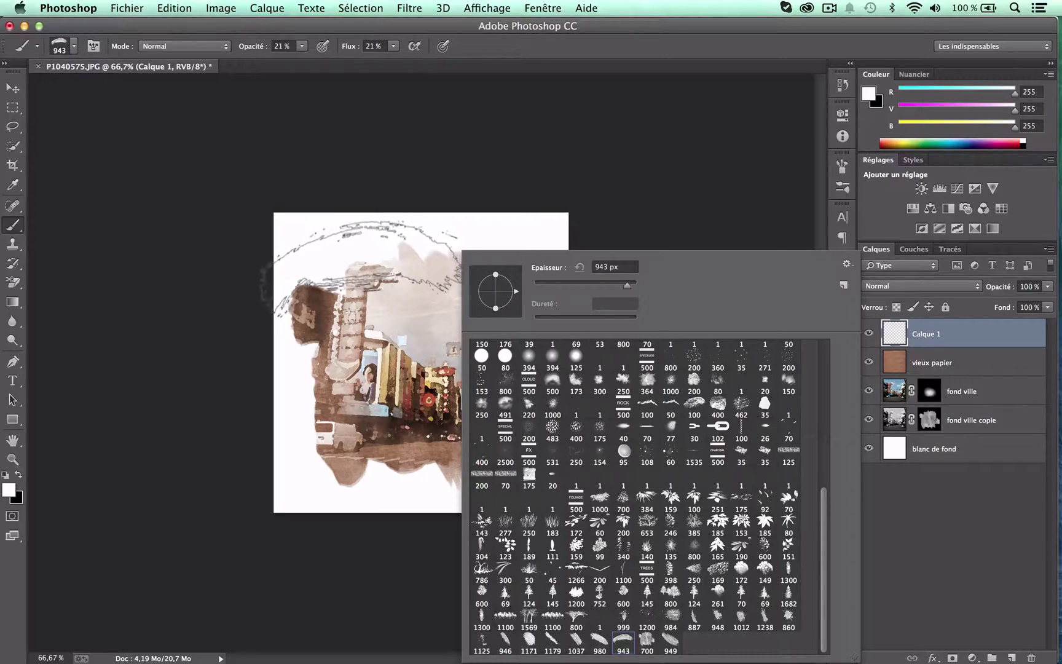
key("Return")
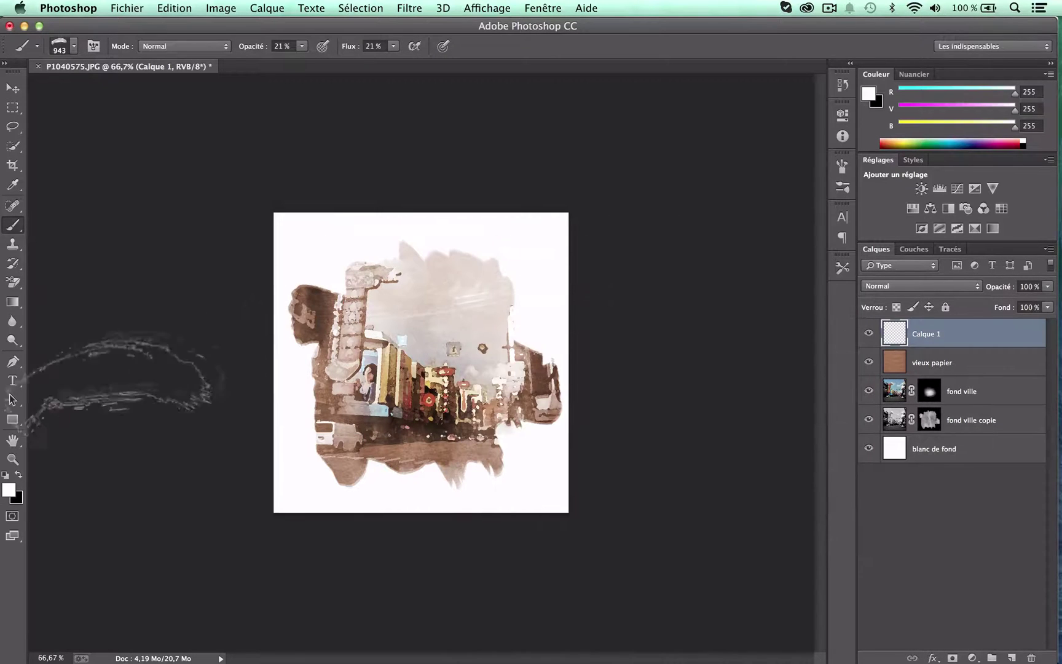
- Swap the foreground colour to black and set the brush opacity and flow to 100%
left_click(20, 476)
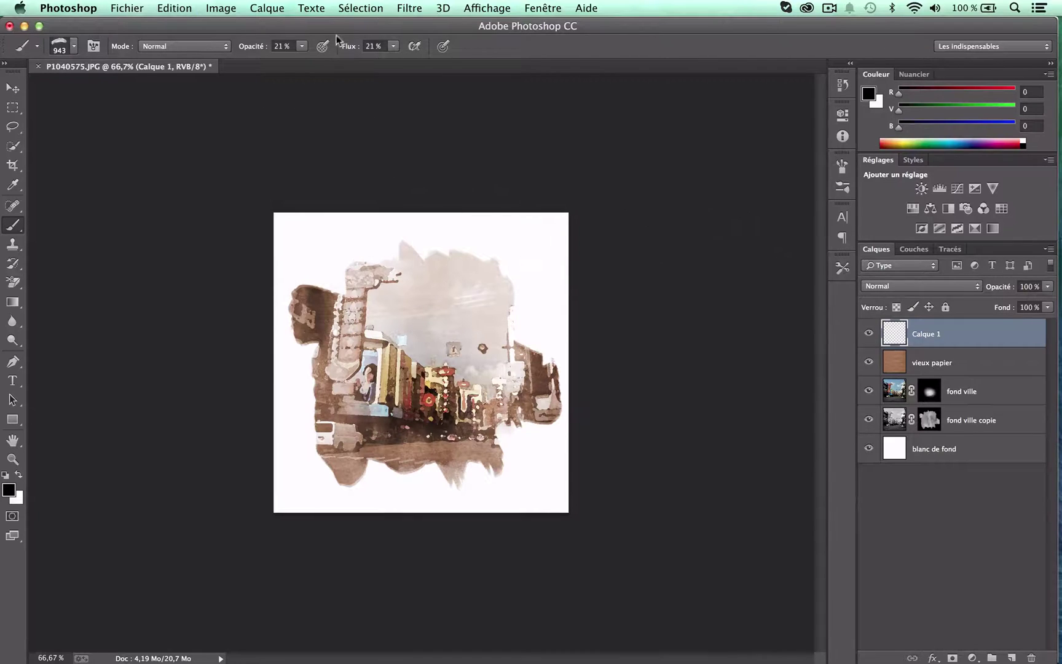
left_click(302, 46)
left_click_drag(352, 64, 470, 62)
left_click(394, 46)
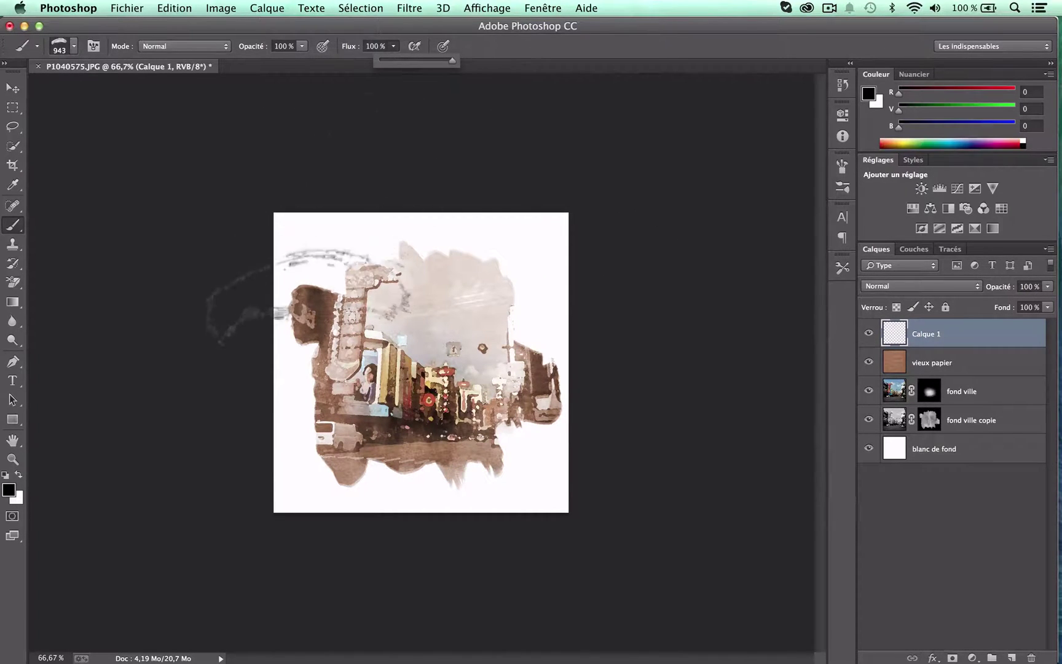
- Try a black brush stamp over the upper-left part of the painting and undo it
left_click(316, 276)
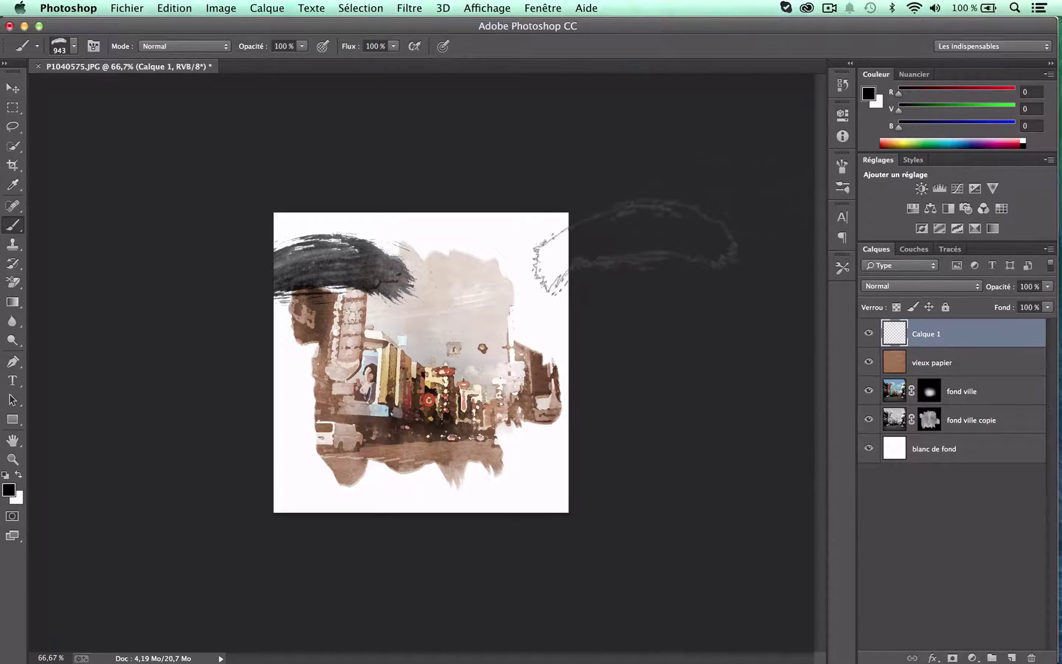
key("alt+super+z")
key("alt+super+z")
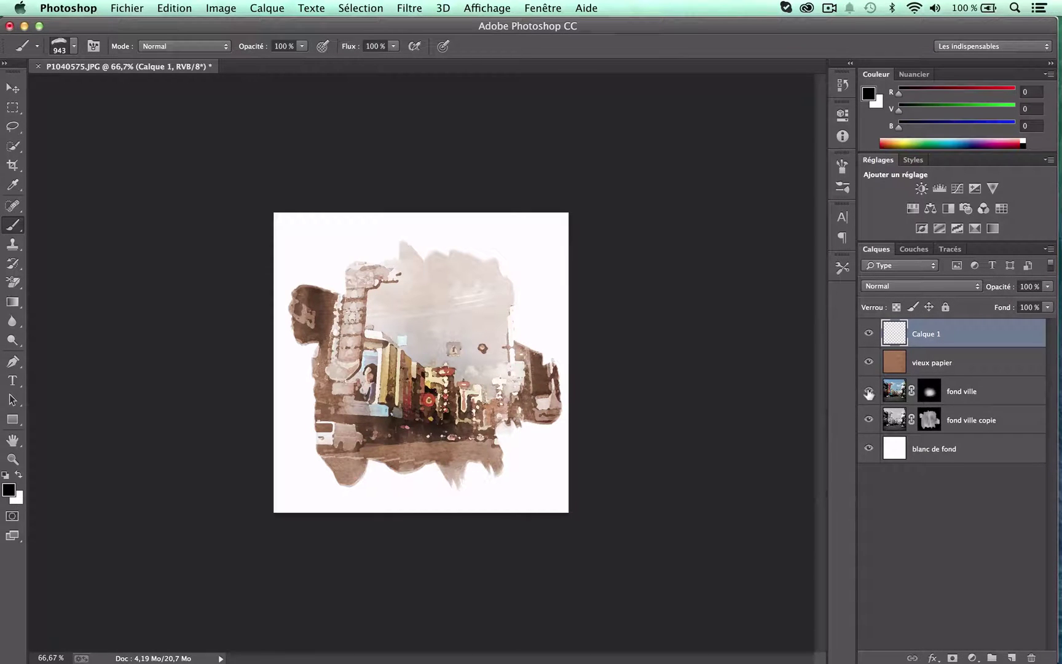
- Show only the "fond ville" layer and disable its layer mask
left_click(868, 392, "alt")
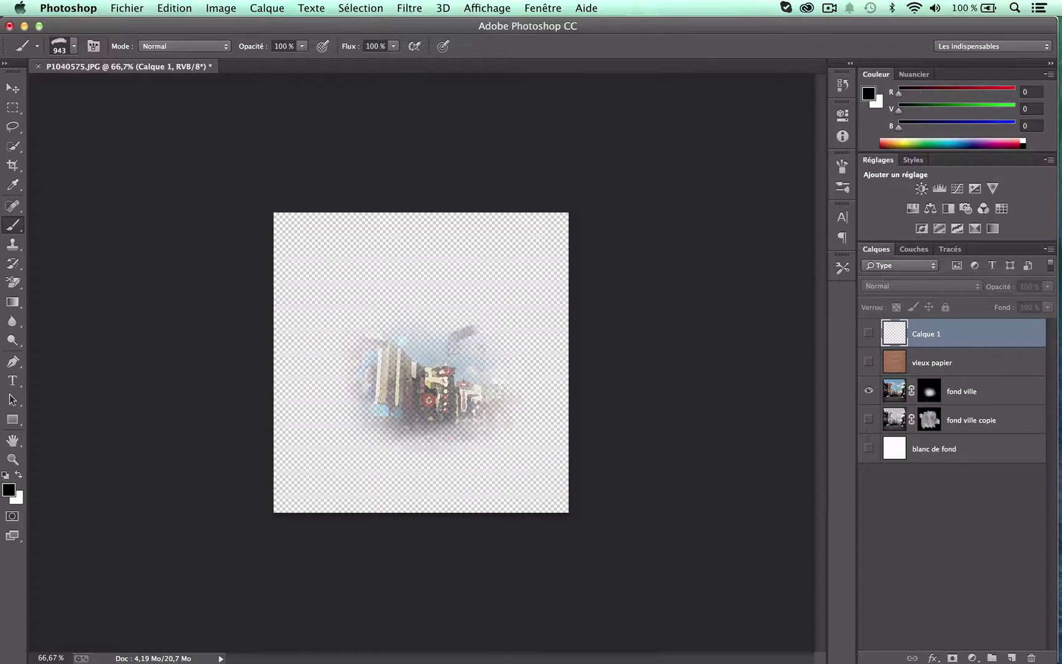
right_click(924, 387)
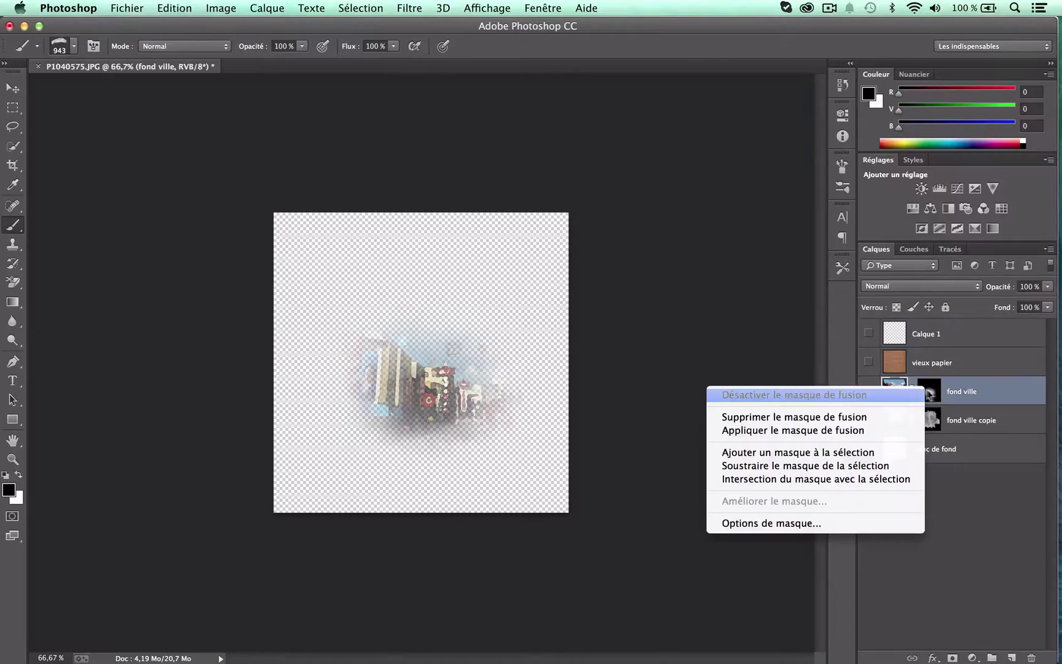
left_click(797, 395)
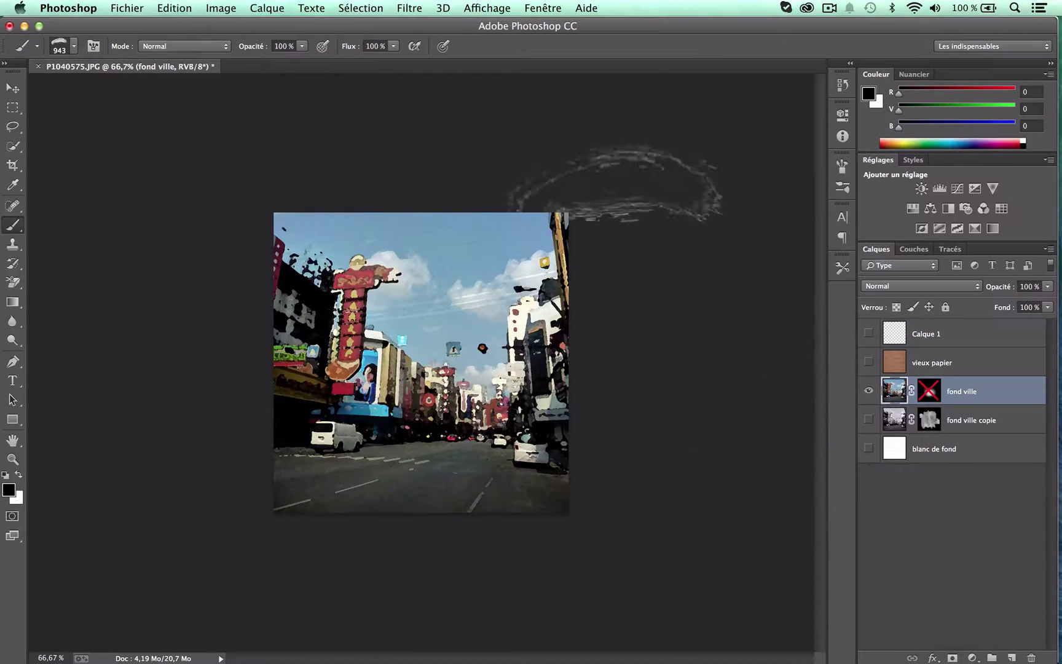
- Sample a light blue from the sky (RGB 116, 163, 194) as the foreground colour and return to the Brush tool
key("i")
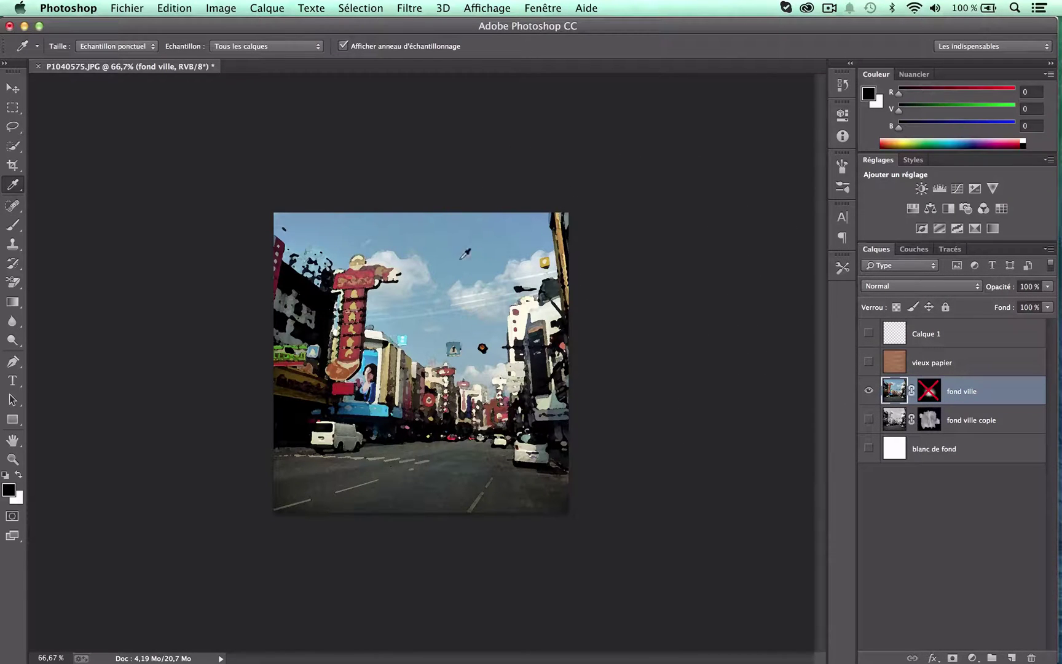
left_click(444, 253)
key("b")
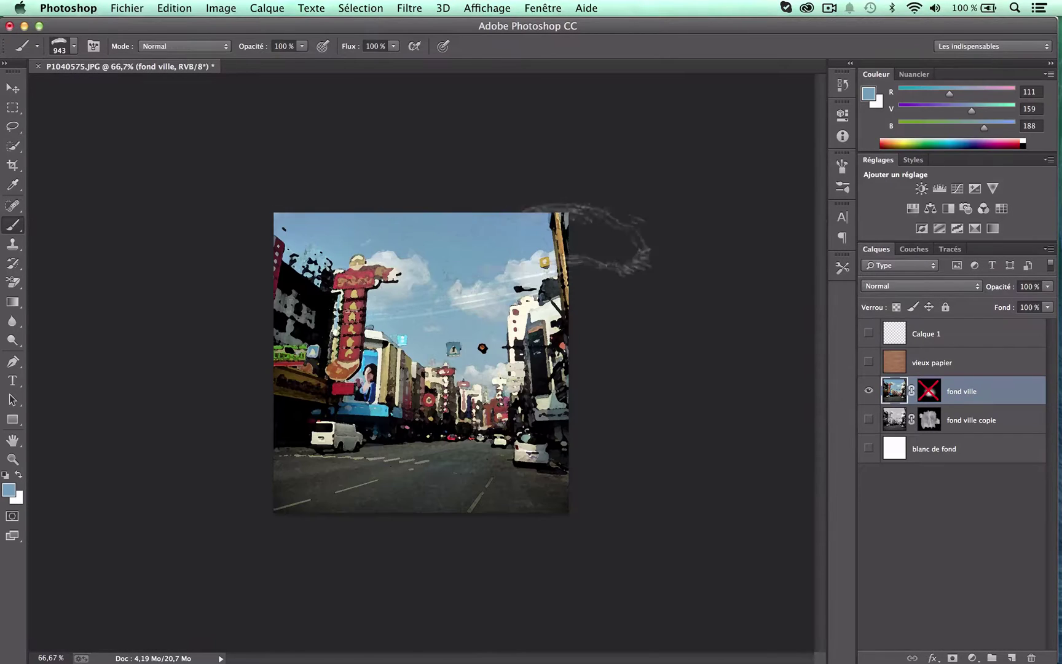
key("i")
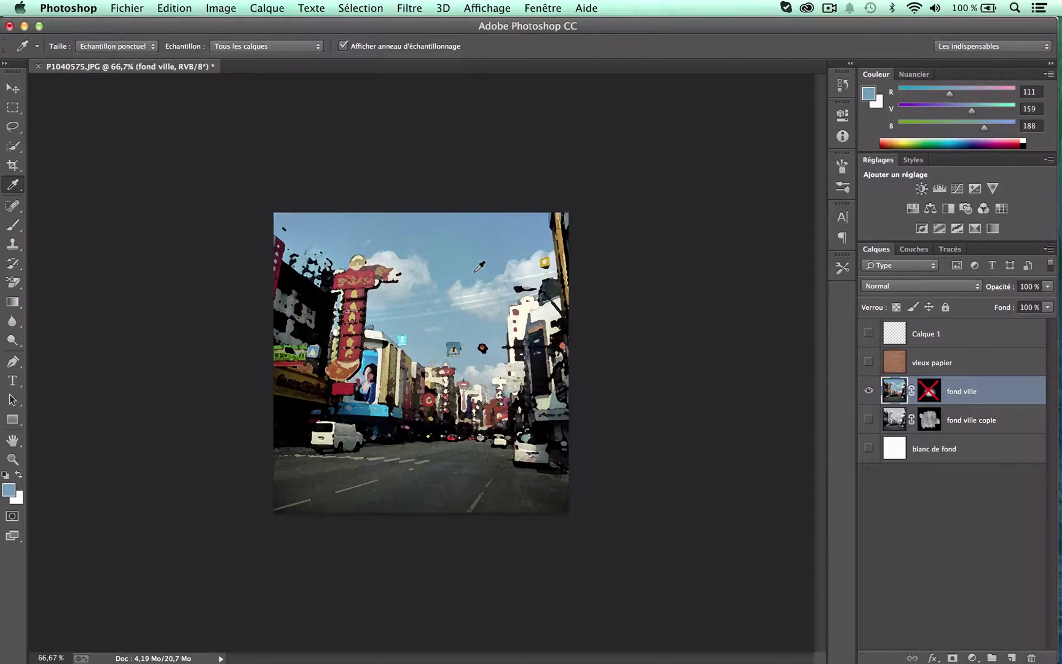
left_click(488, 272)
key("b")
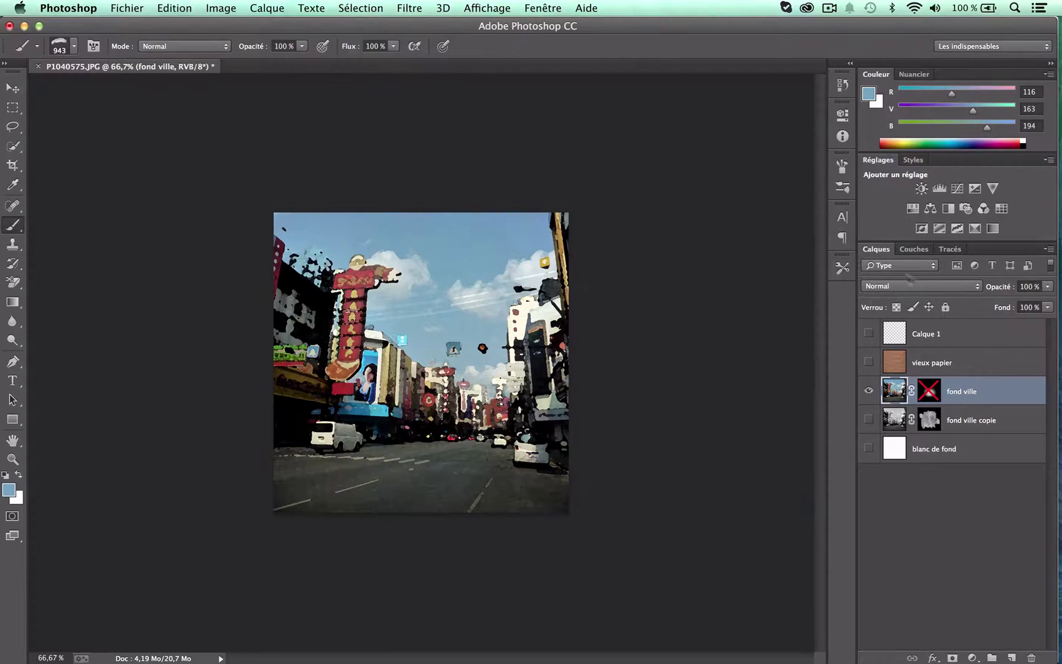
- Re-enable the "fond ville" layer mask and show all the other layers again
right_click(929, 388)
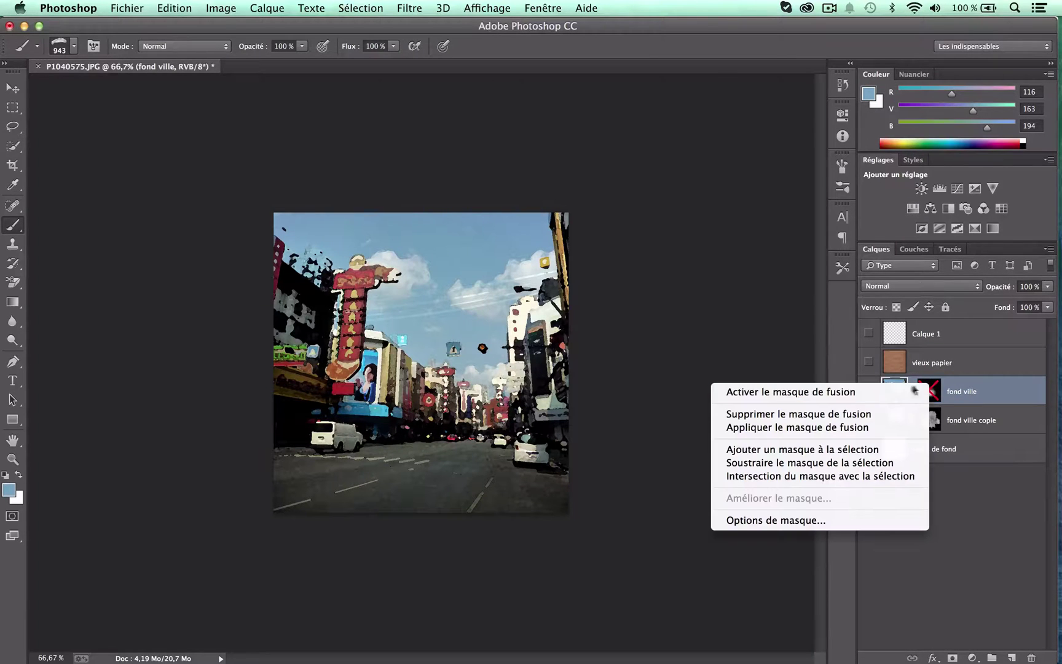
left_click(810, 394)
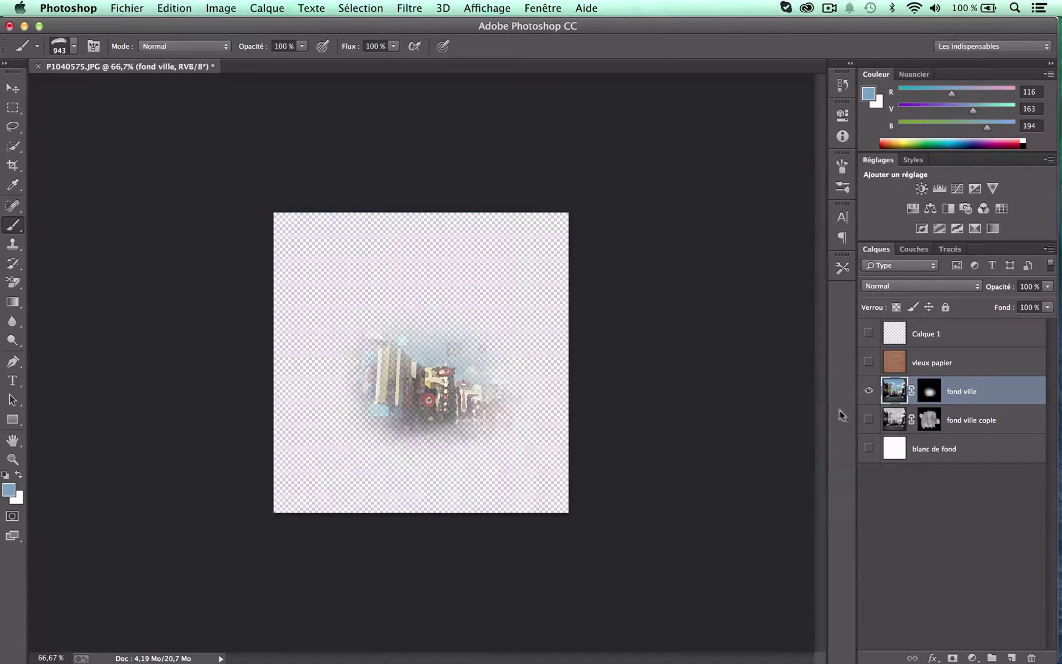
left_click(867, 391, "alt")
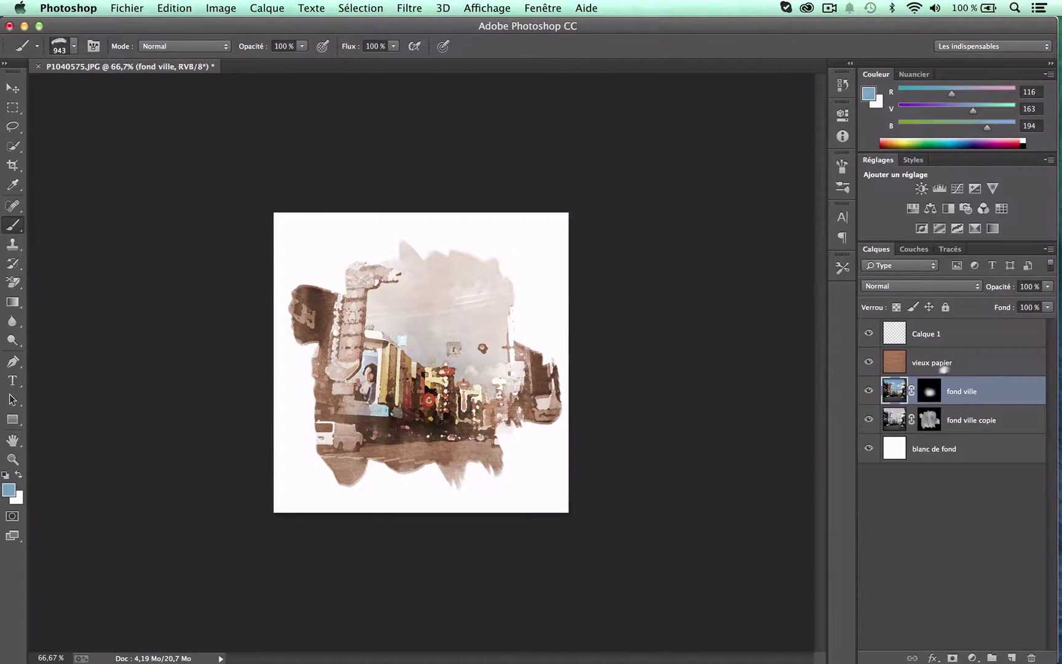
- Try a sky-blue brush stroke on "Calque 1" across the painting's upper-left part and undo it
left_click(947, 333)
left_click_drag(375, 271, 338, 271)
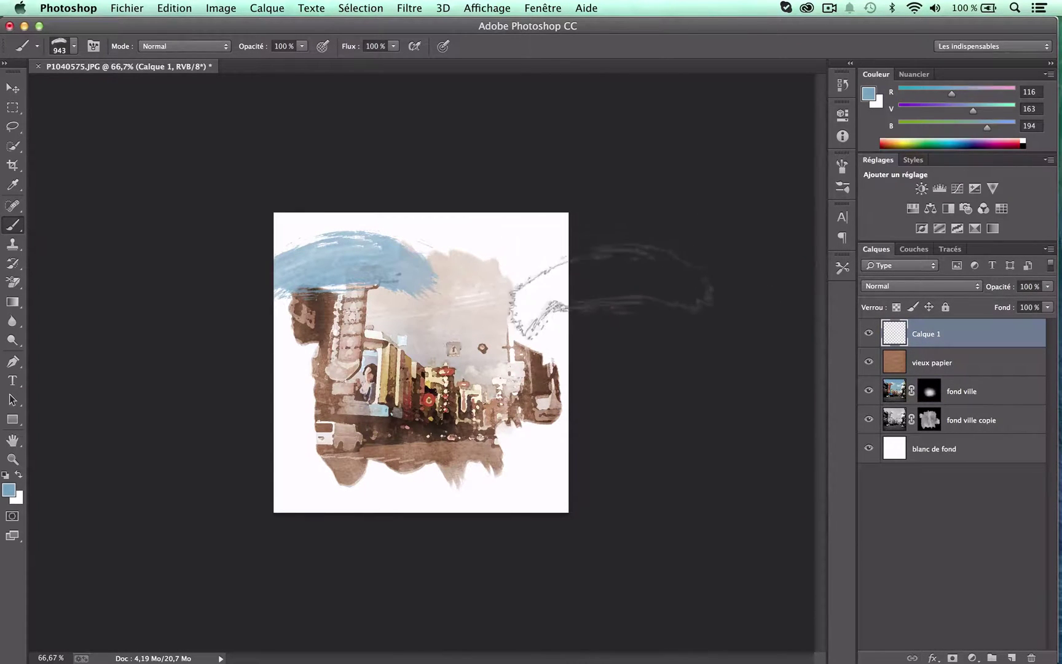
key("super+alt+z")
key("super+alt+z")
key("super+alt+z")
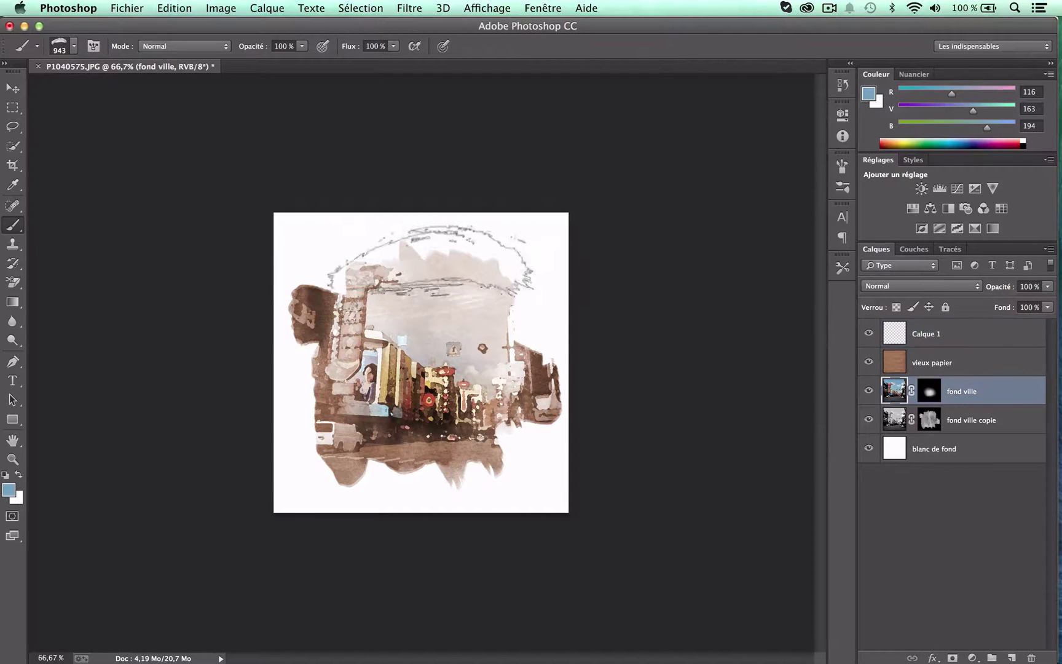
- Reduce the brush to 484 px, stamp a sky-blue stroke on "Calque 1" above the city's upper edge, and undo a second stroke
right_click(570, 285)
left_click_drag(564, 284, 557, 284)
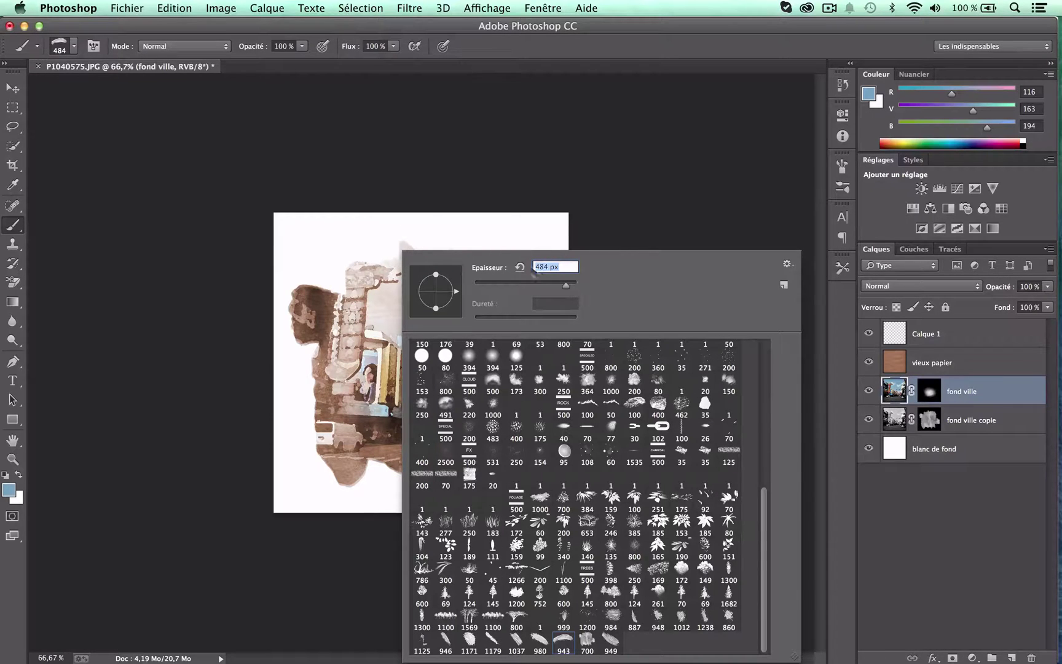
key("Return")
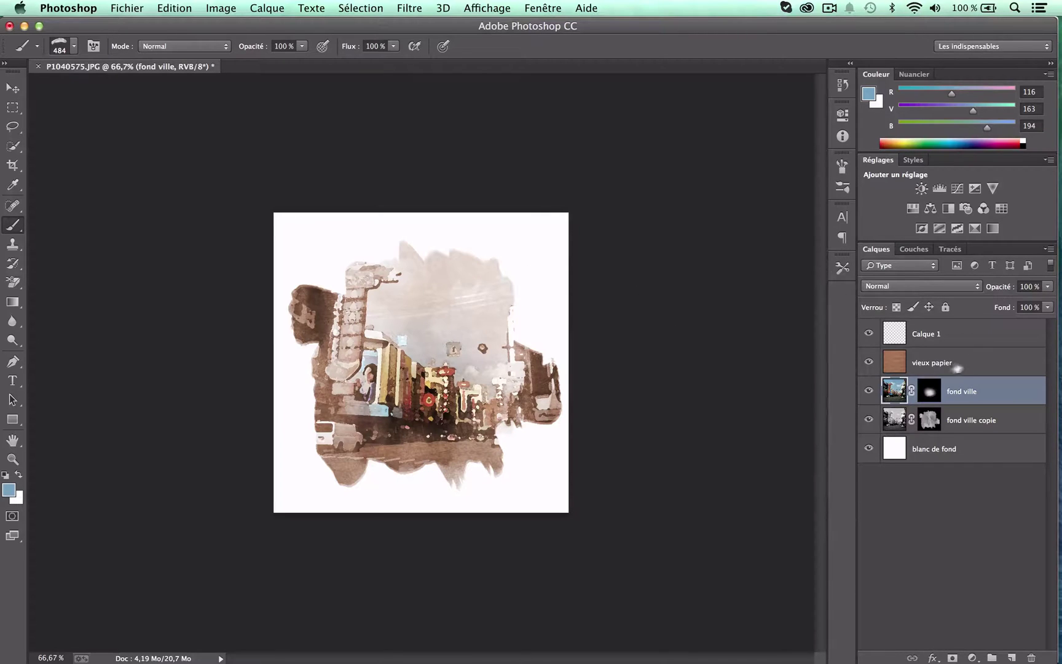
left_click(973, 334)
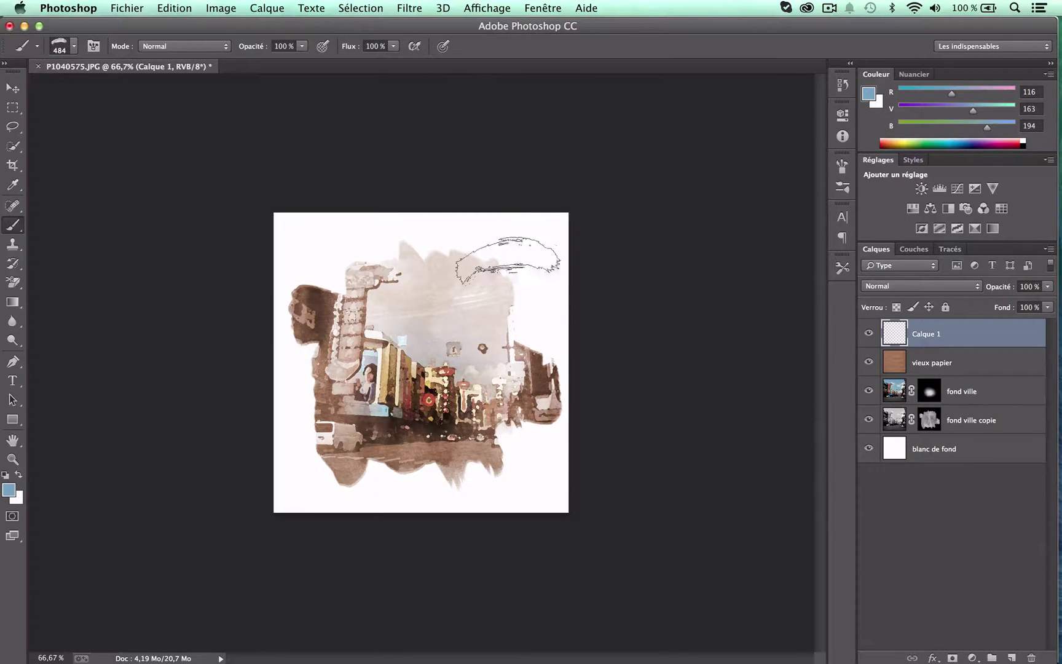
left_click(480, 258)
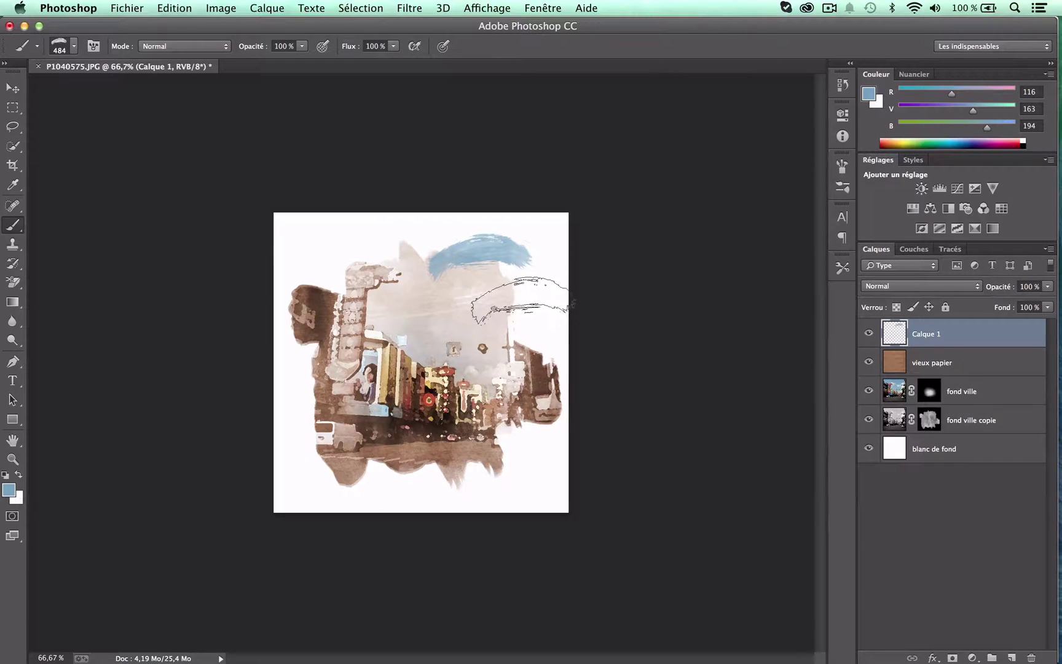
left_click(503, 304)
key("super+z")
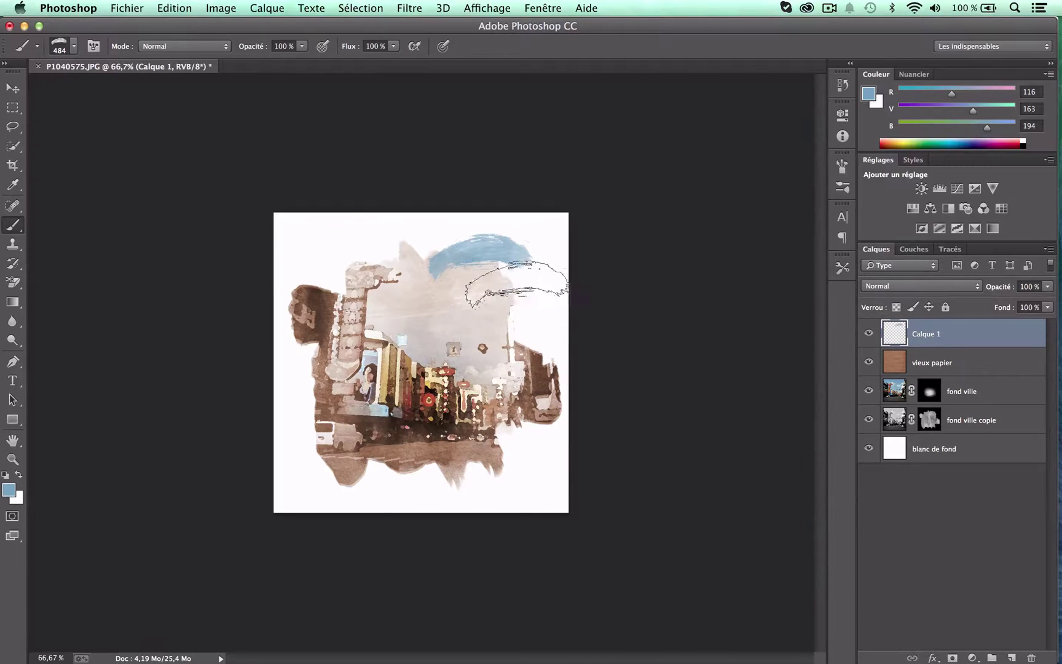
- Rotate the brush tip diagonally and enlarge the brush to 1439 px
right_click(517, 284)
left_click_drag(546, 297, 540, 303)
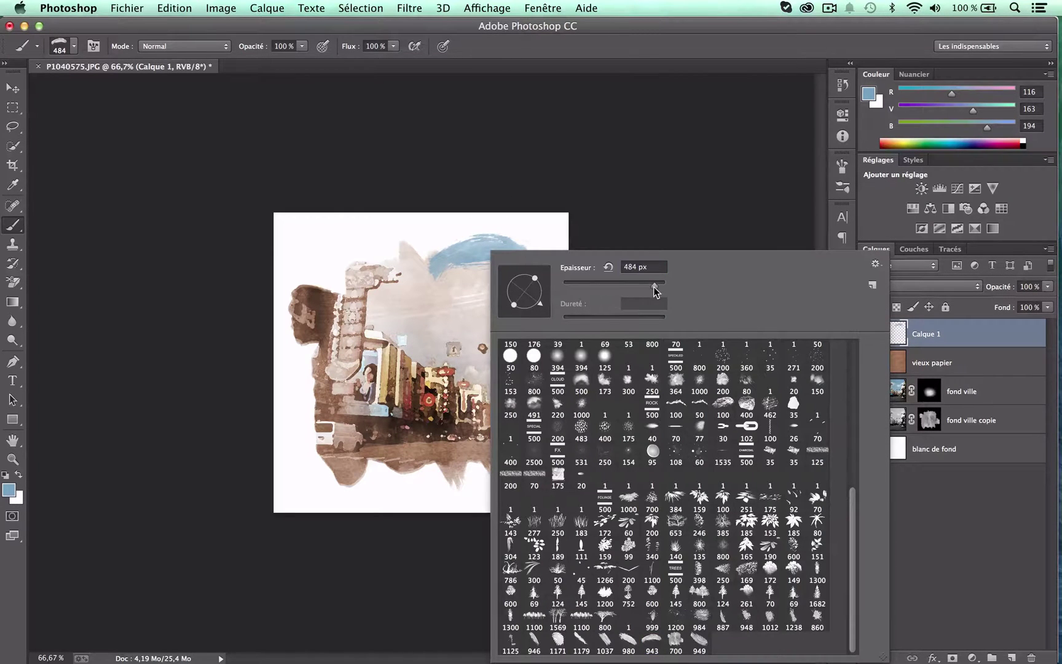
left_click(655, 286)
left_click(464, 286)
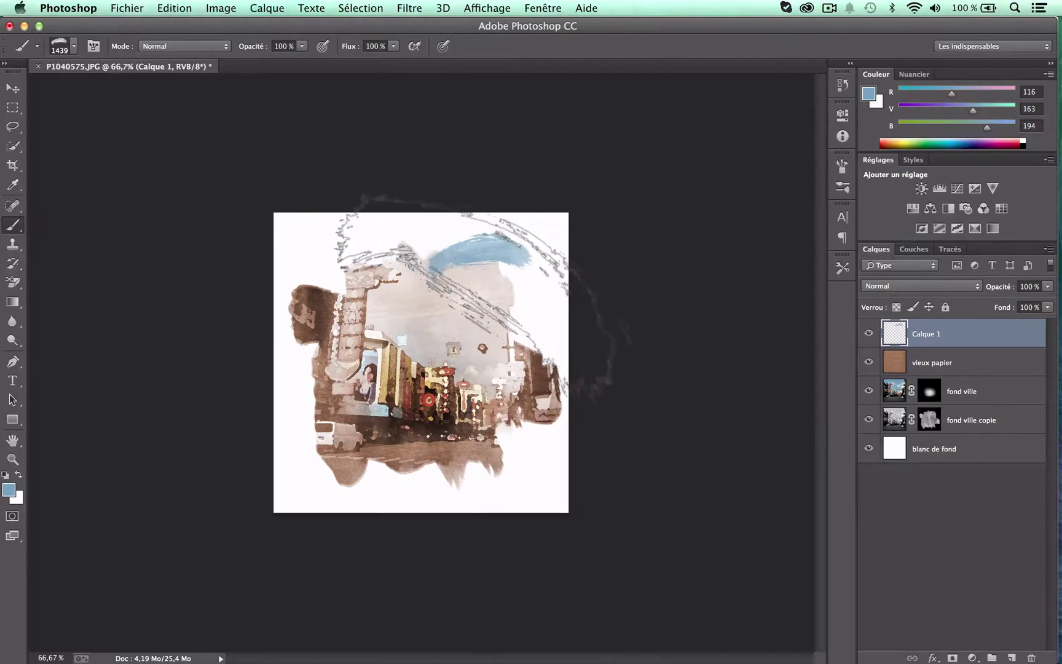
- Stamp a large diagonal sky-blue stroke across the painting's upper-right part on "Calque 1", undoing the first attempt
mouse_move(483, 301)
left_mouse_down()
mouse_move(594, 277)
mouse_move(651, 326)
left_mouse_up()
key("super+z")
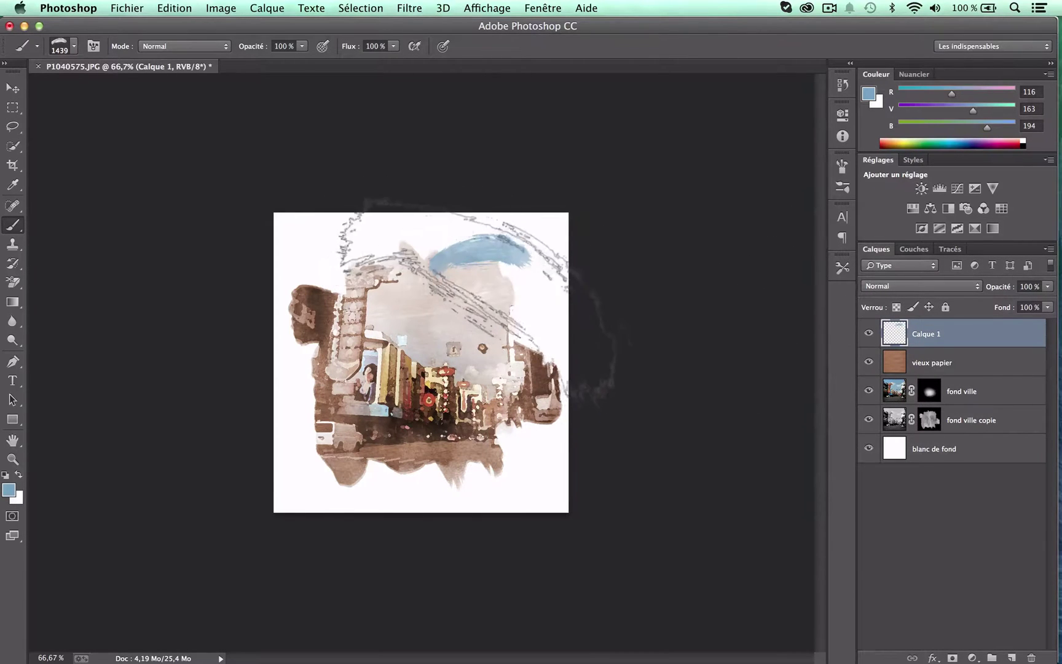
left_click(477, 305)
- Try the Produit blend mode on "Calque 1", undo it, and lower the layer's opacity to 19%
left_click(946, 286)
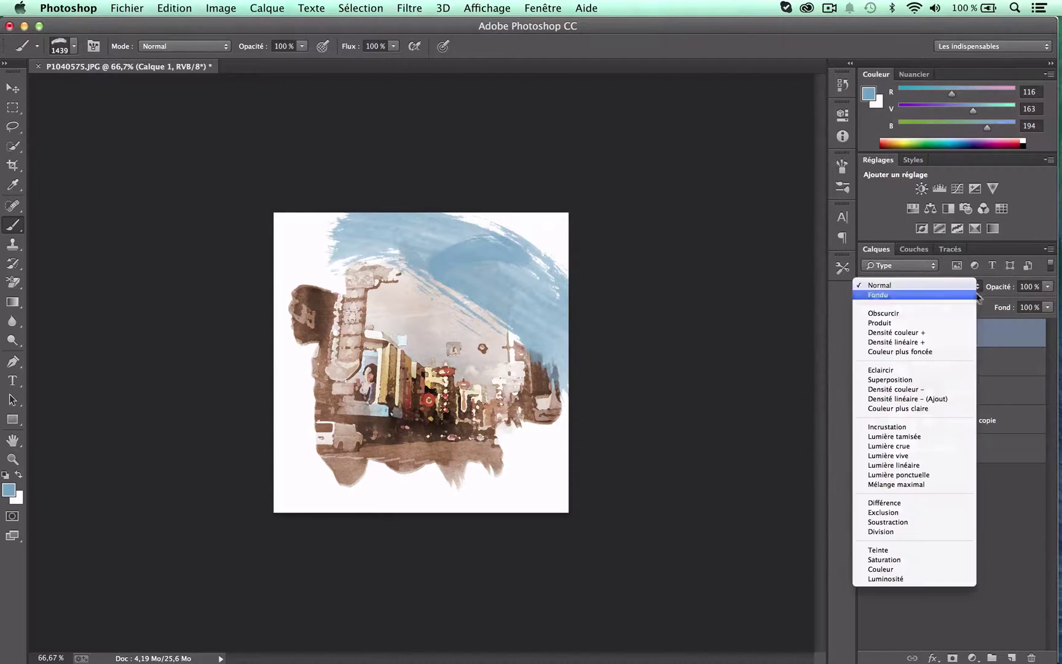
left_click(904, 326)
key("super+z")
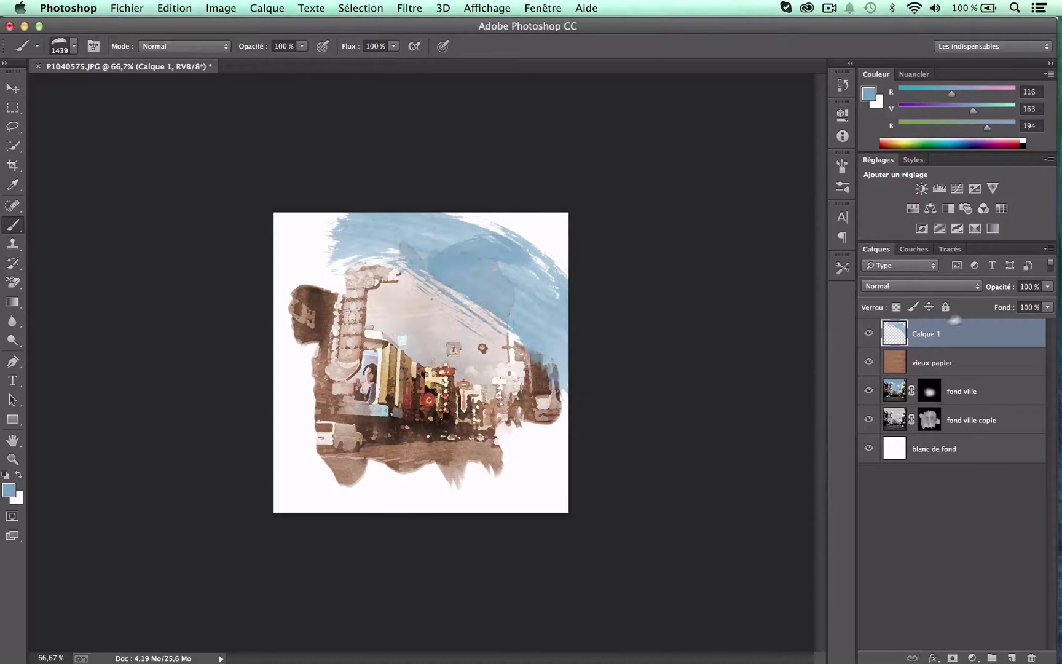
left_click(1048, 286)
left_click_drag(1048, 301, 1003, 300)
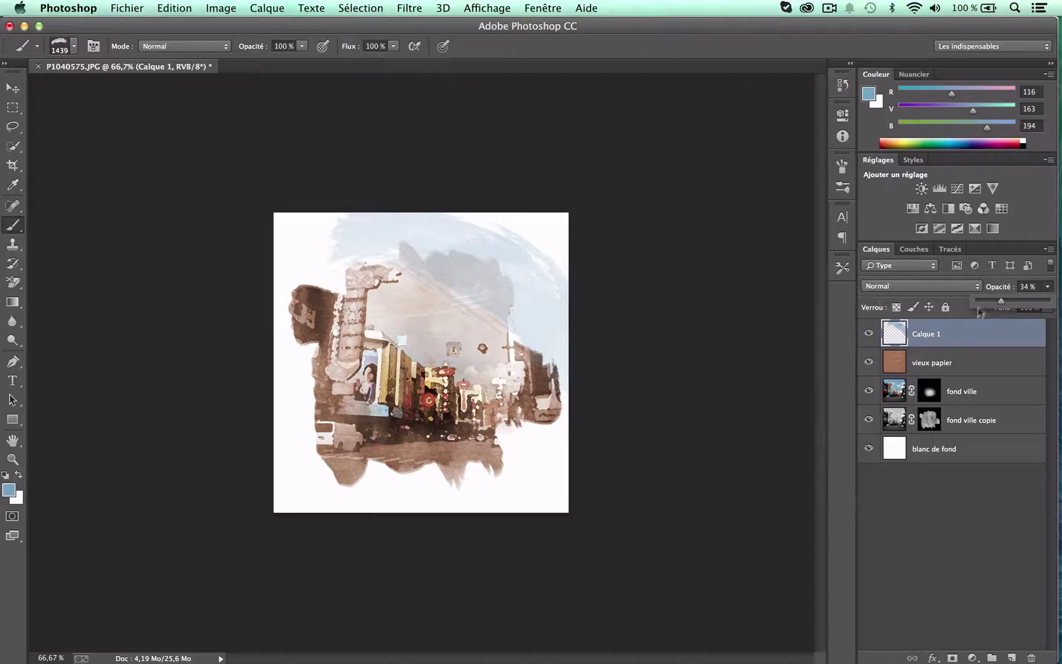
left_click_drag(1003, 308, 992, 301)
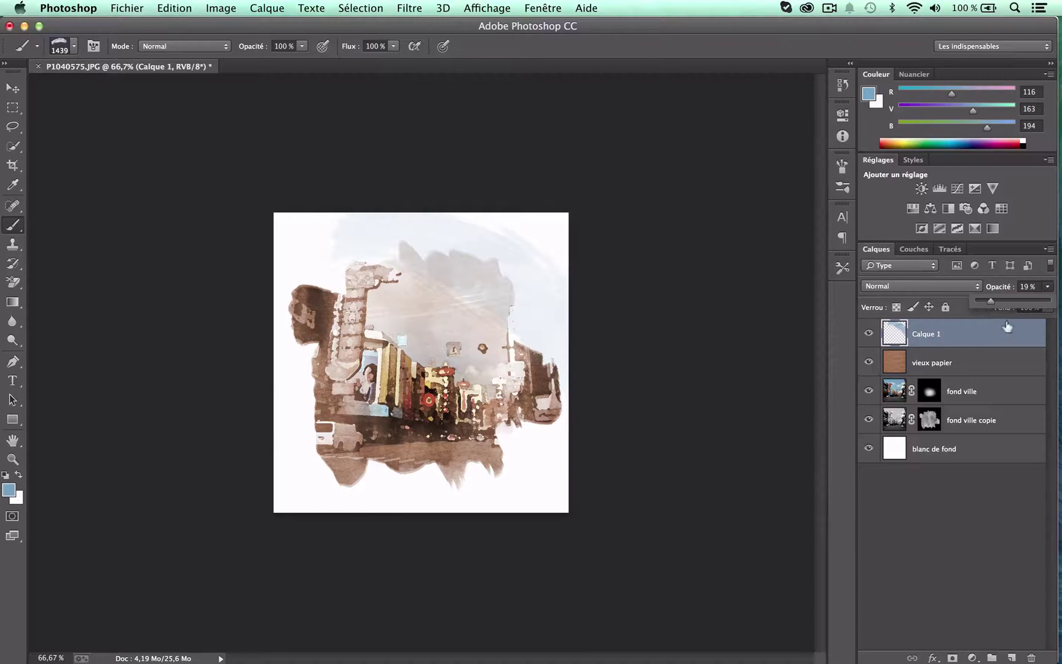
- Toggle the visibility of "Calque 1", "fond ville" and "vieux papier" to compare each layer's effect on the painting
left_click(943, 361)
left_click(868, 332)
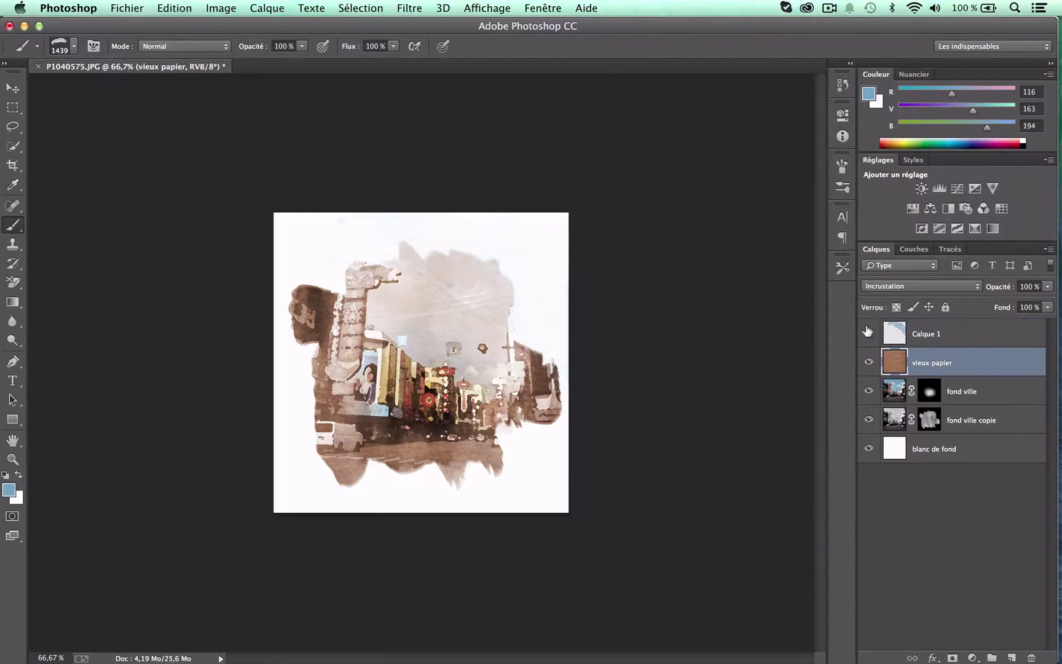
left_click(868, 333)
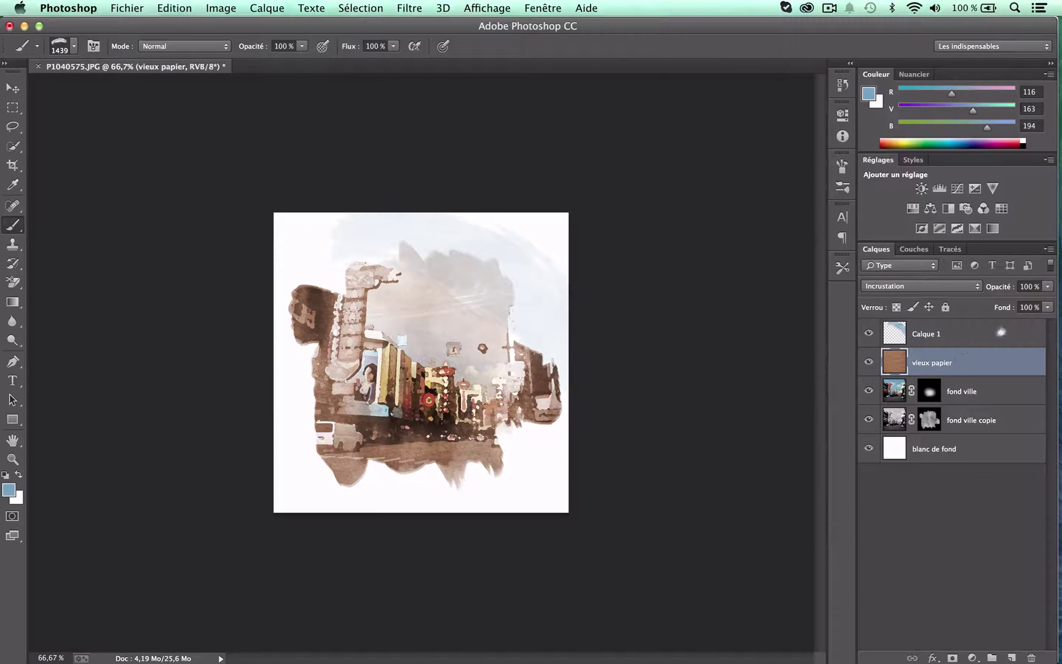
left_click(865, 388)
left_click(866, 387)
left_click(868, 333)
left_click(869, 362)
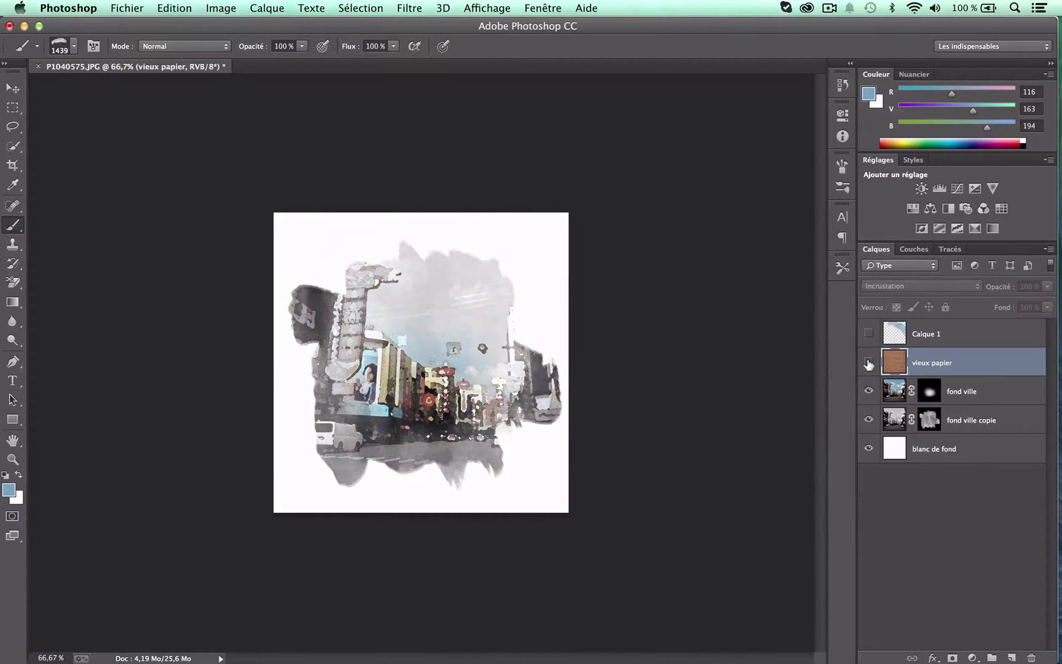
left_click(869, 363)
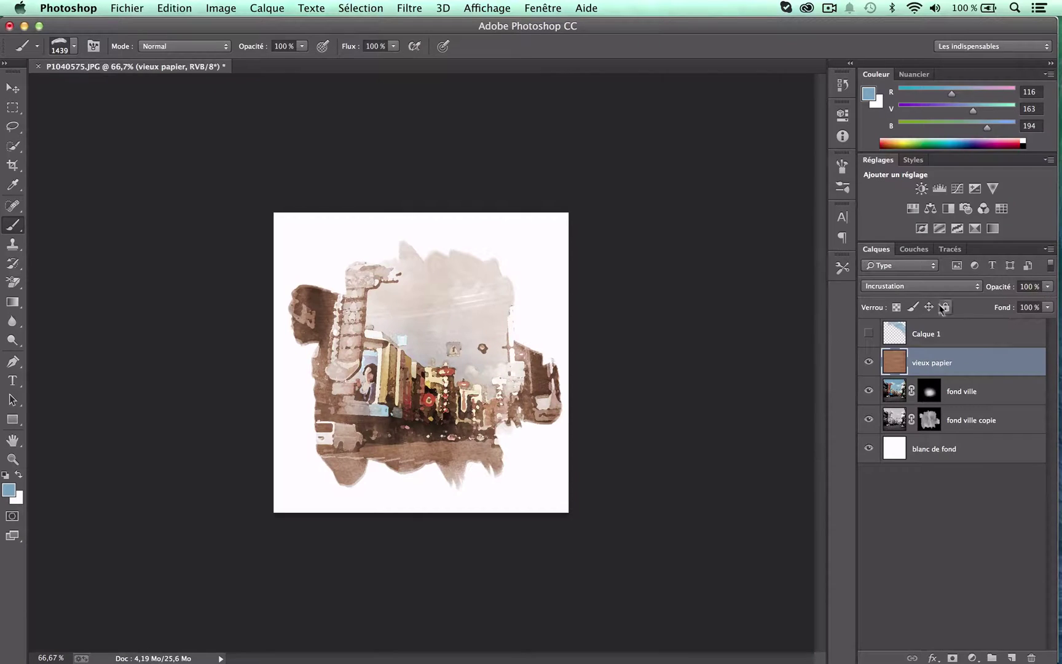
- Try the Normal blend mode on the "vieux papier" layer and undo it
left_click(930, 287)
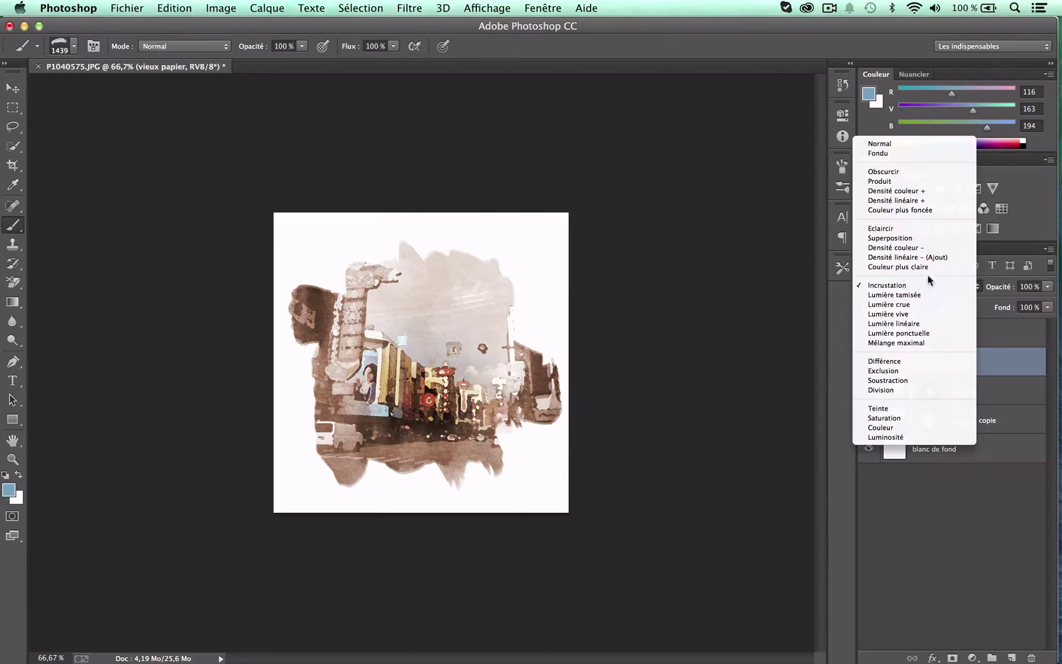
left_click(889, 145)
key("super+z")
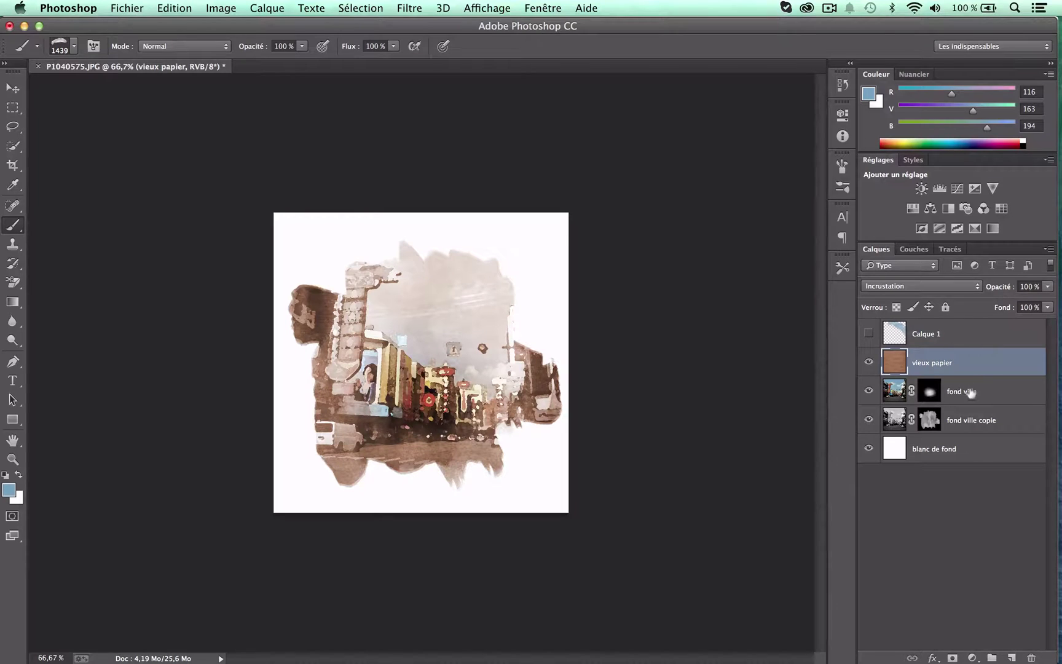
- Step back through the history until the deleted "aquarelle" texture layer is restored above "vieux papier"
key("super+alt+z")
key("super+alt+z")
key("super+alt+z")
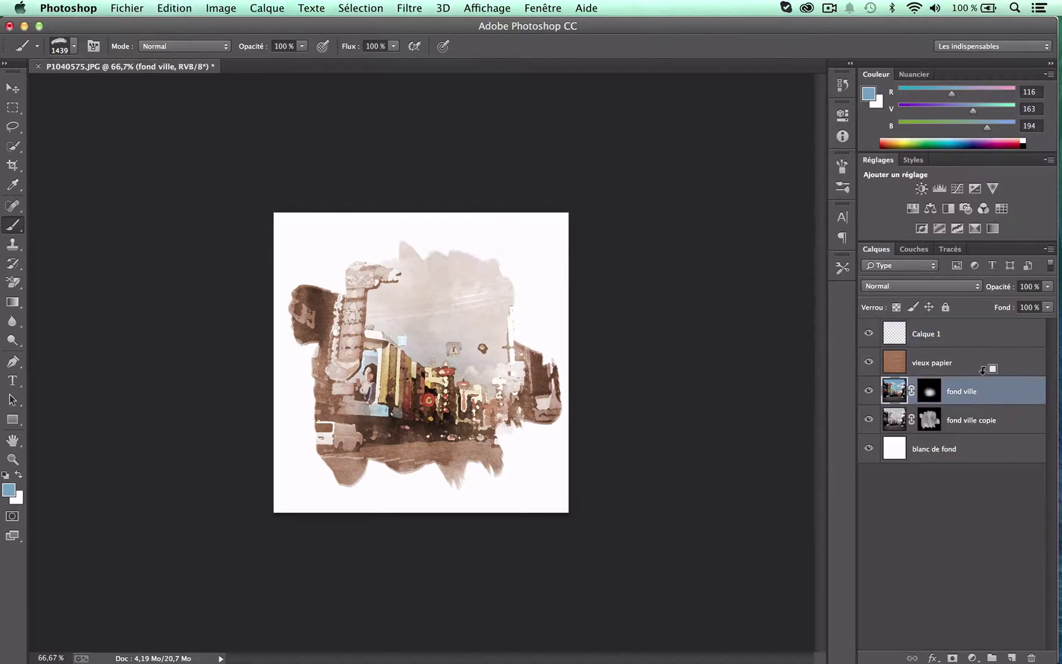
key("super+alt+z")
key("super+alt+z")
key("super+alt+z")
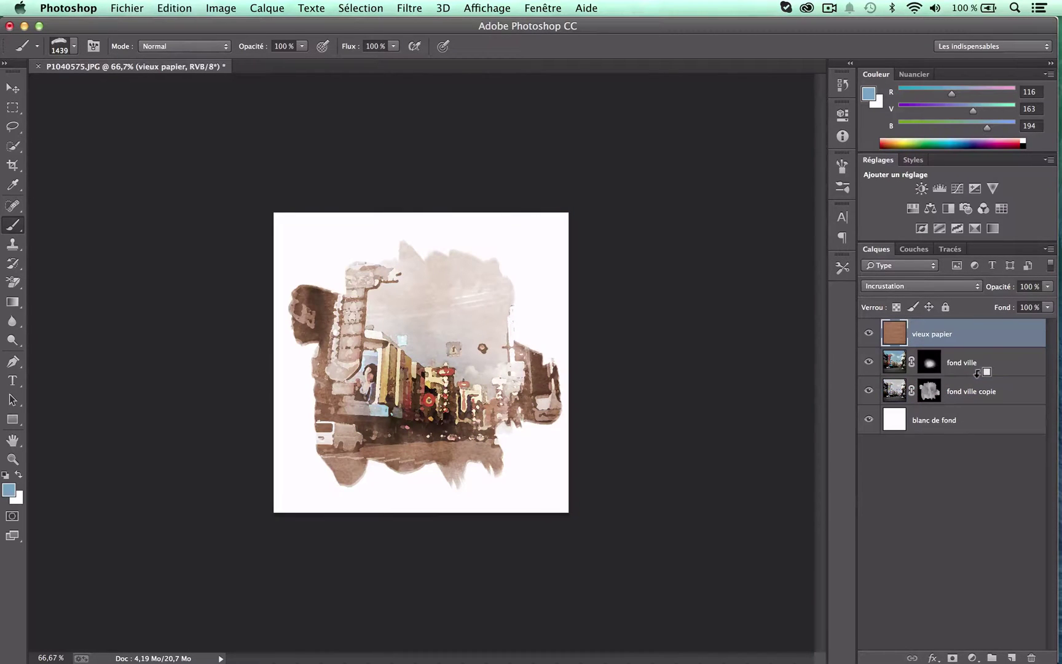
key("super+alt+z")
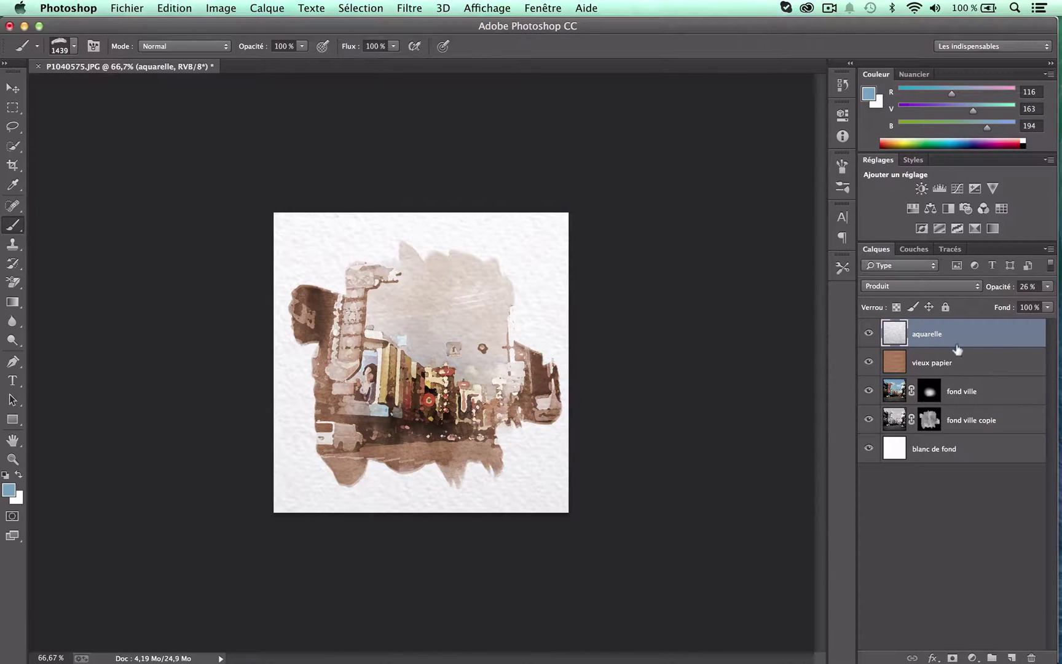
- Stamp a large sky-blue stroke across the upper right on a new layer above "aquarelle" and set that layer's opacity to 45%
left_click(1012, 656)
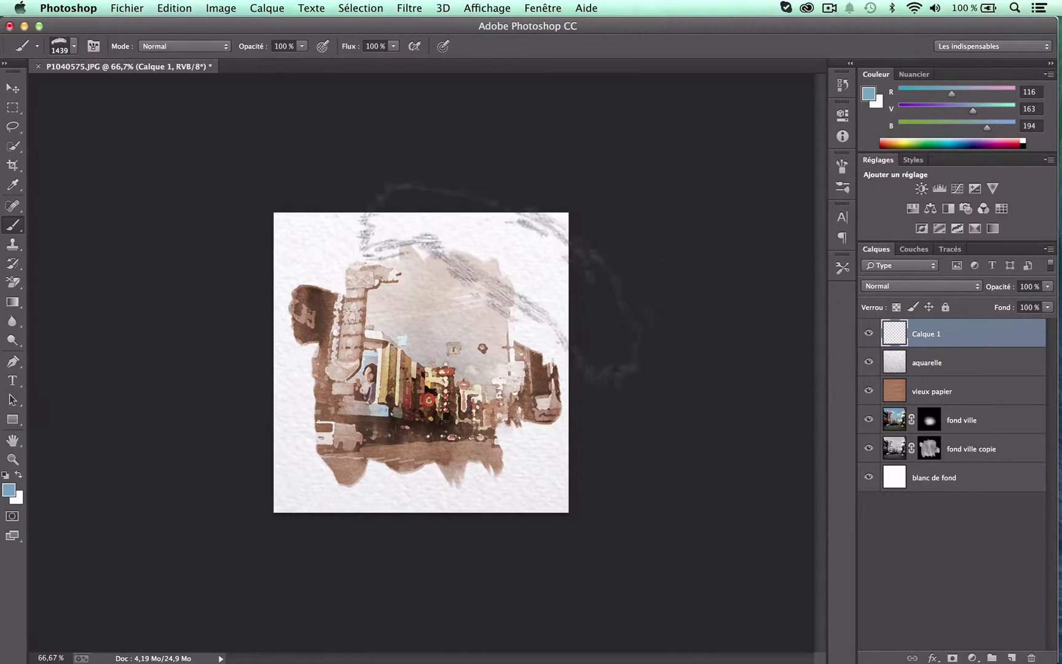
left_click(467, 258)
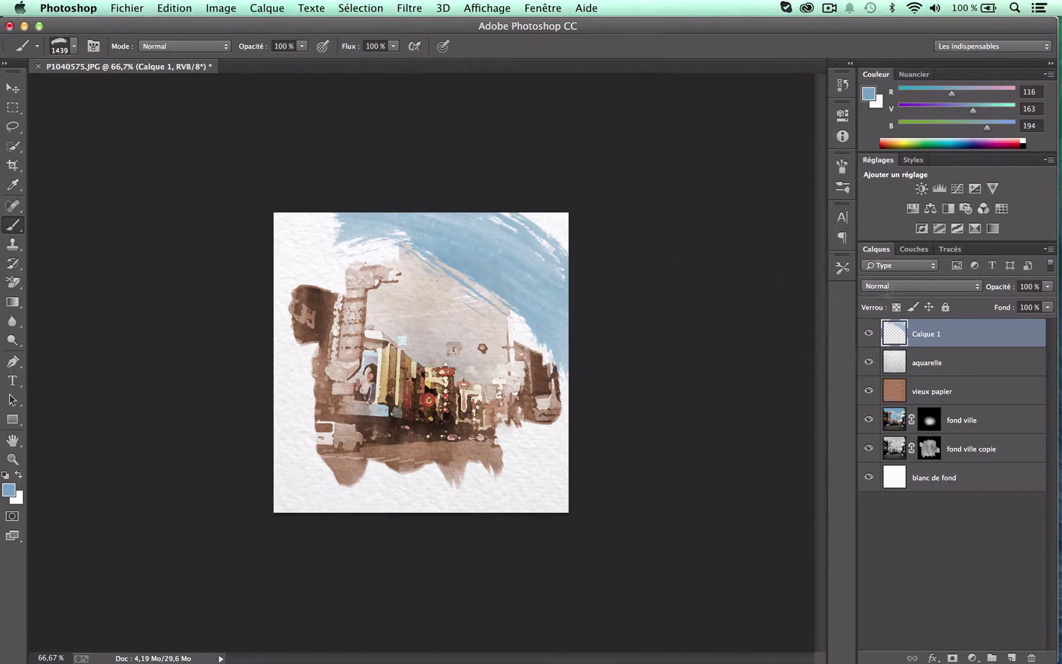
left_click(1048, 287)
left_click_drag(1049, 301, 1007, 303)
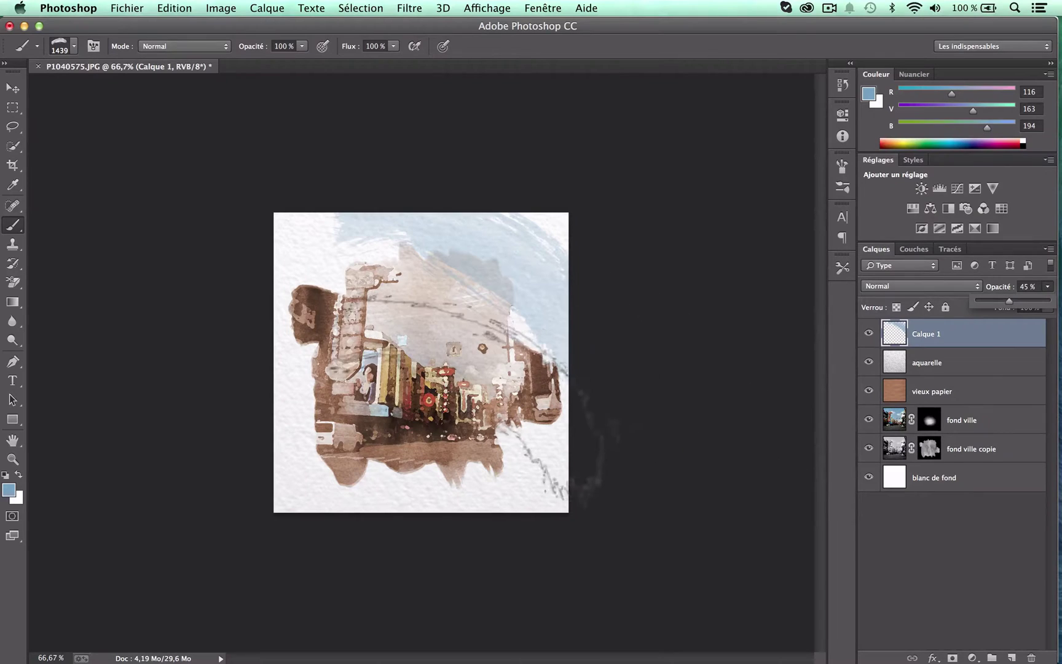
- Show only the "fond ville" layer and sample the round sign's red (RGB 156, 67, 54) as the foreground colour
left_click(429, 389, "alt")
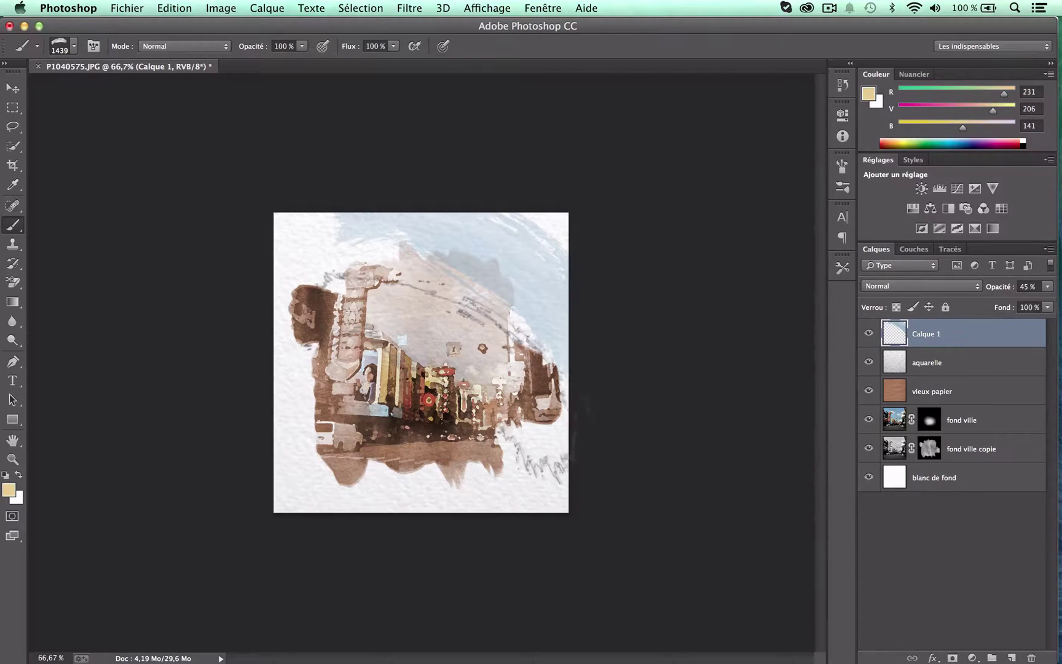
right_click(468, 251)
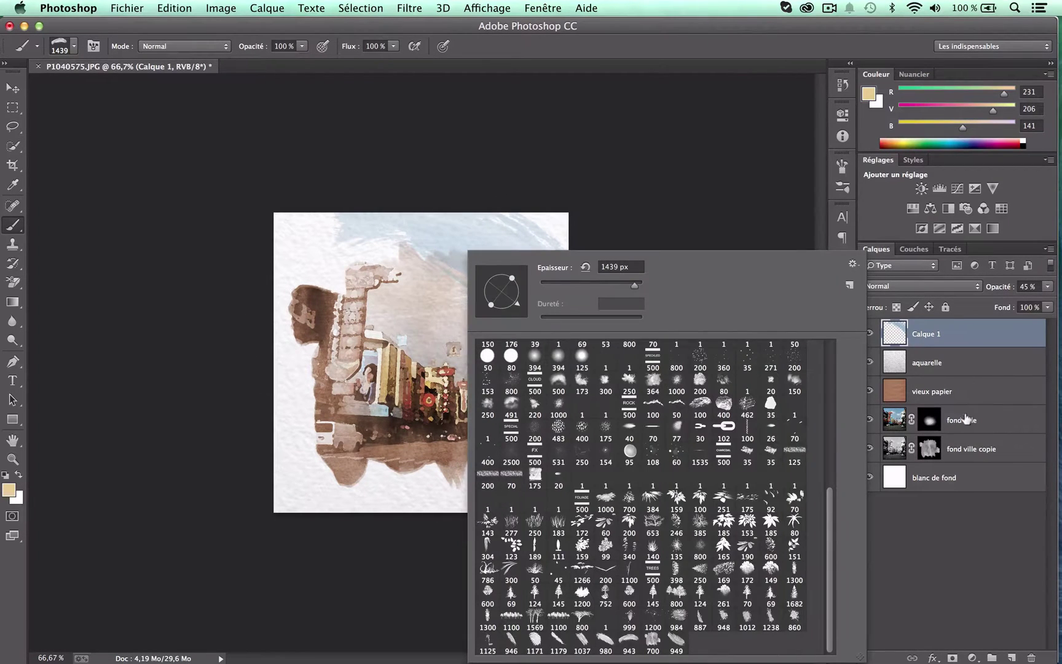
left_click(965, 420)
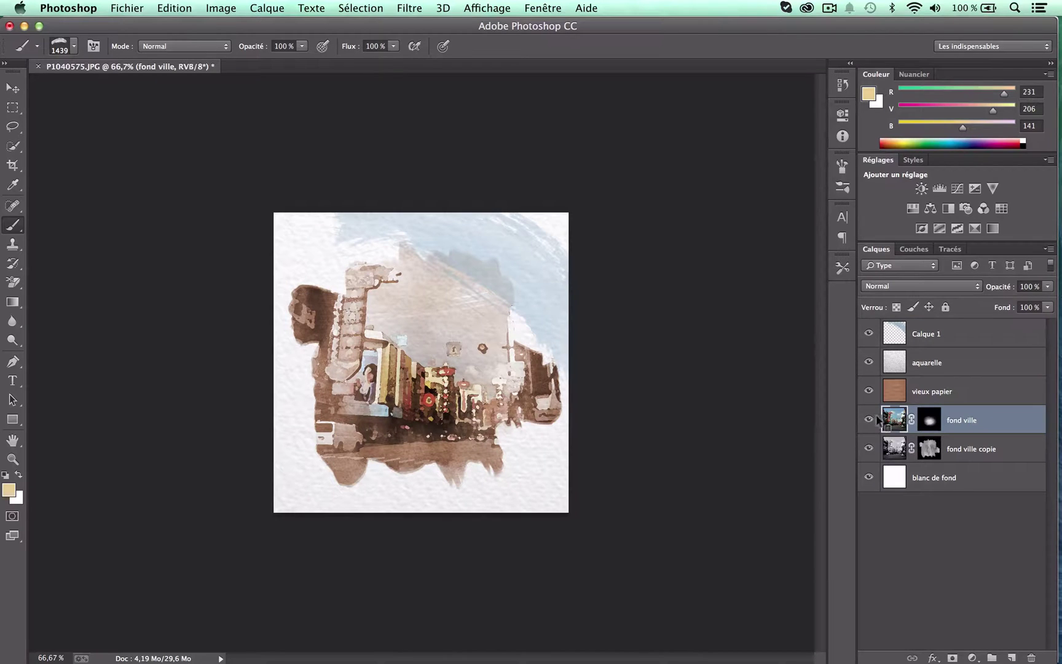
left_click(868, 420, "alt")
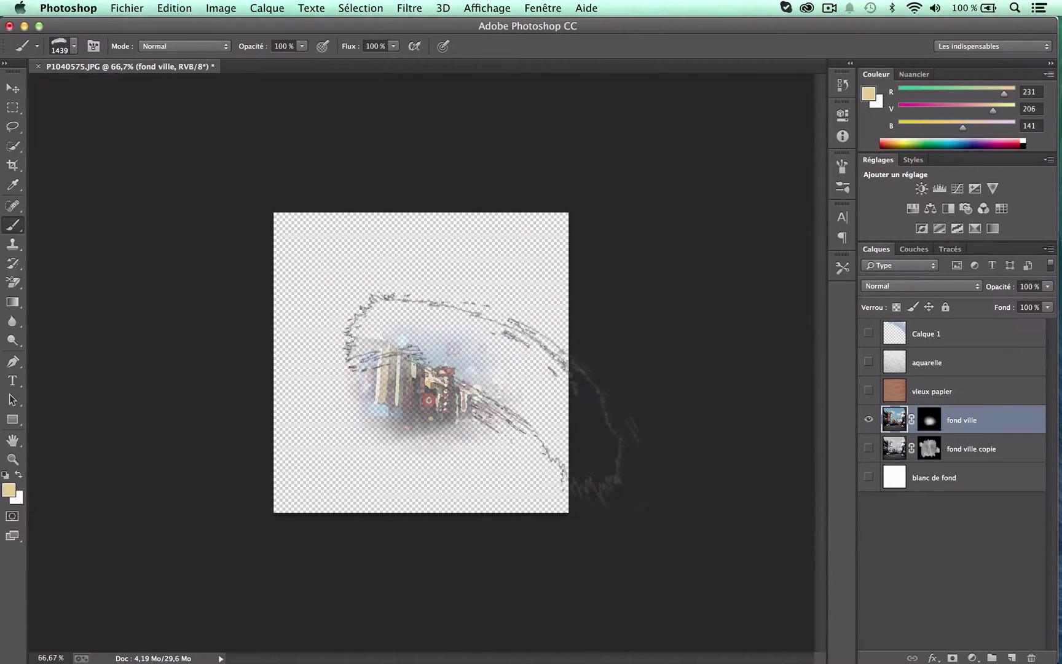
key("i")
left_click(427, 396)
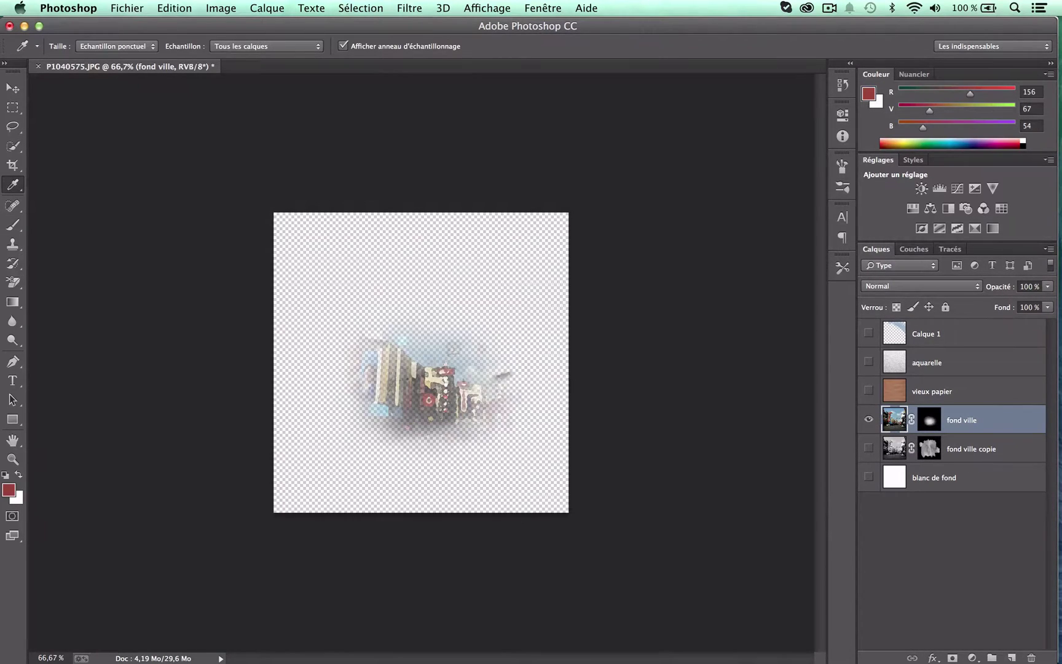
- Show all the layers again and try a large red brush stroke on "Calque 1" across the street, undoing it
left_click(868, 420, "alt")
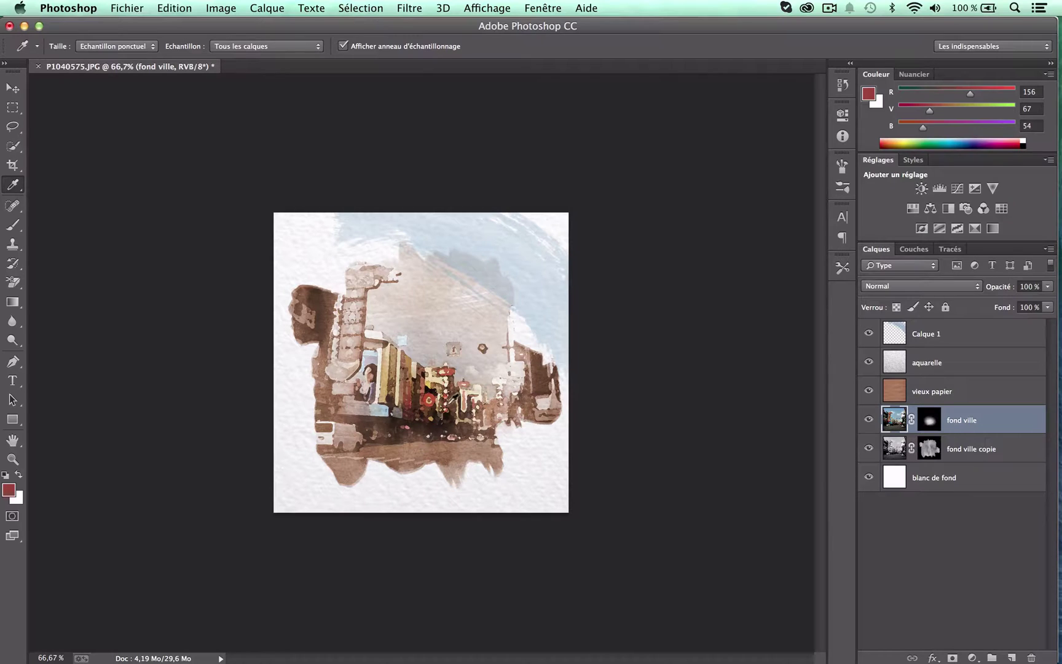
key("b")
left_click(922, 334)
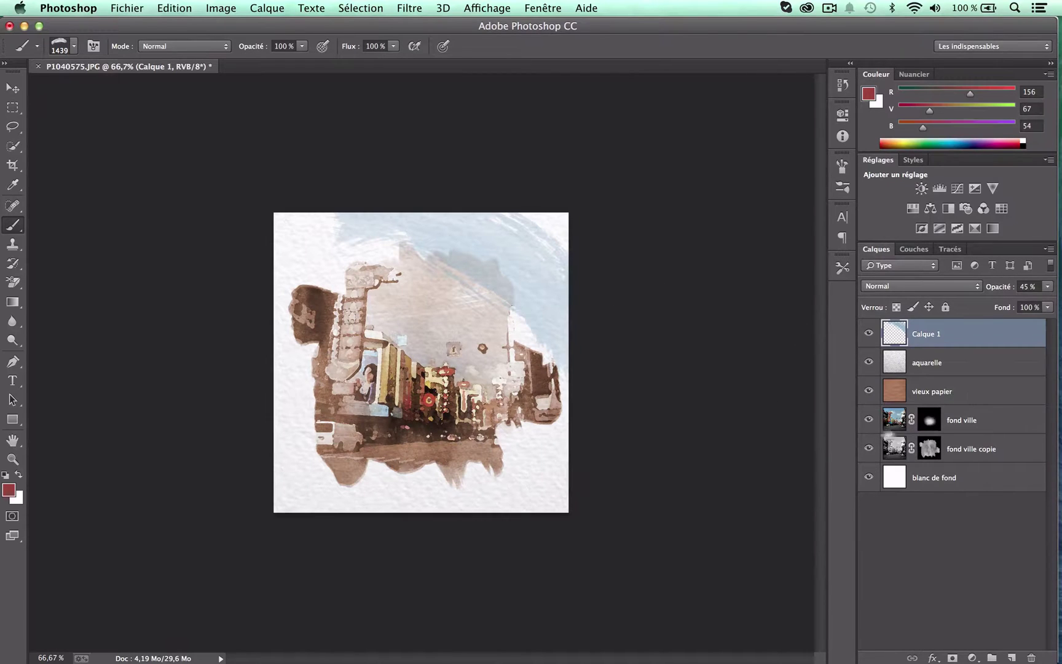
left_click(393, 439)
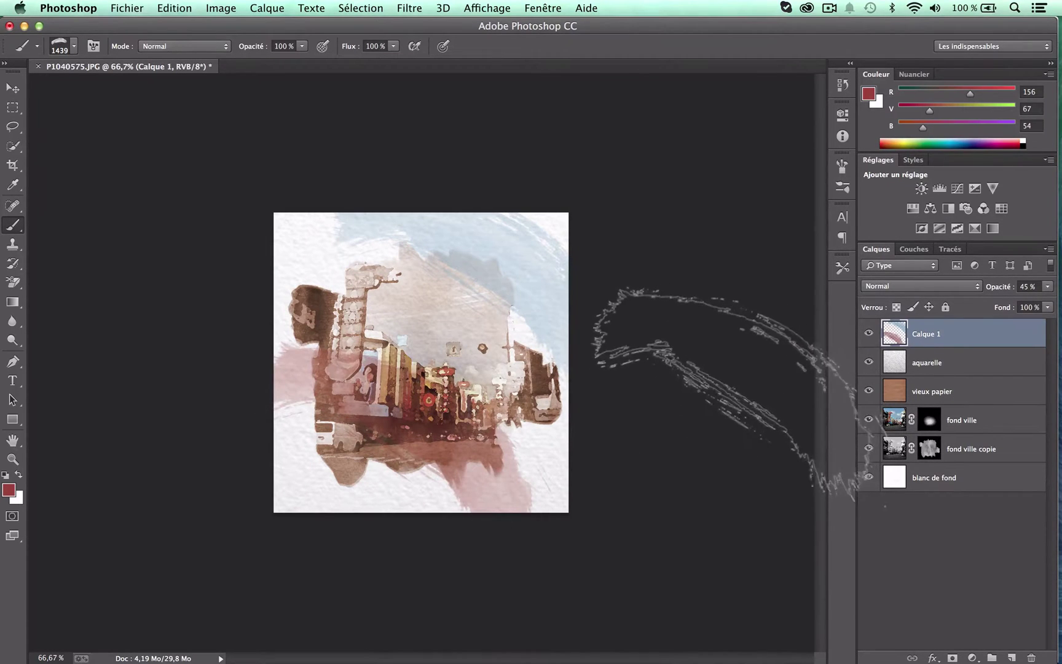
key("super+z")
- Rotate the brush tip, reduce the brush to 484 px and stamp a red stroke on "Calque 1" at the street's lower-left edge
right_click(544, 255)
left_click_drag(596, 295, 591, 279)
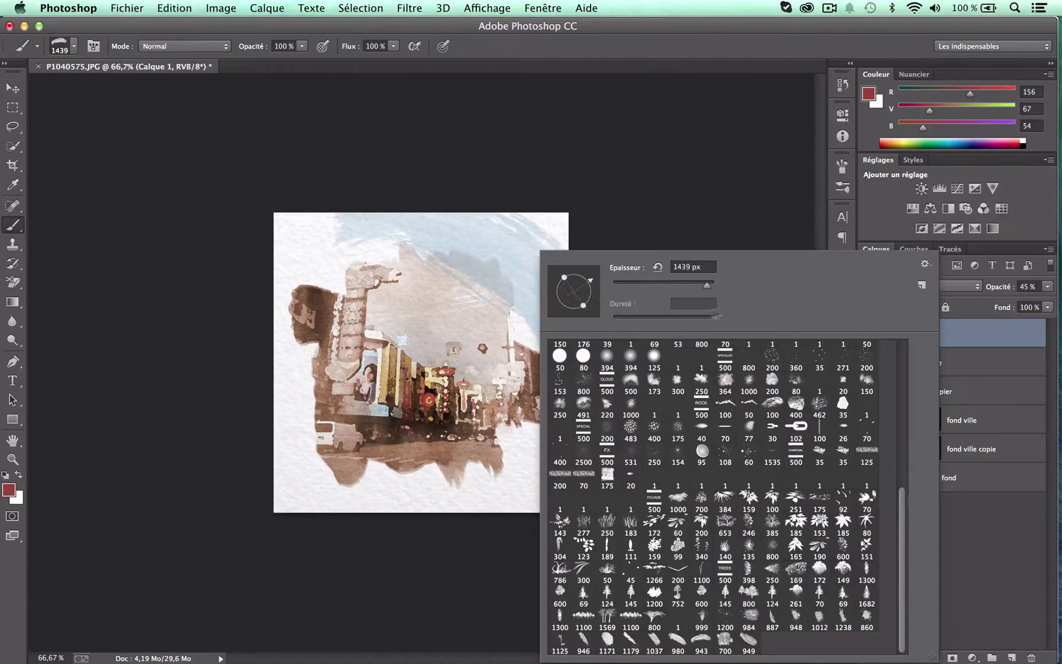
left_click_drag(709, 292, 706, 293)
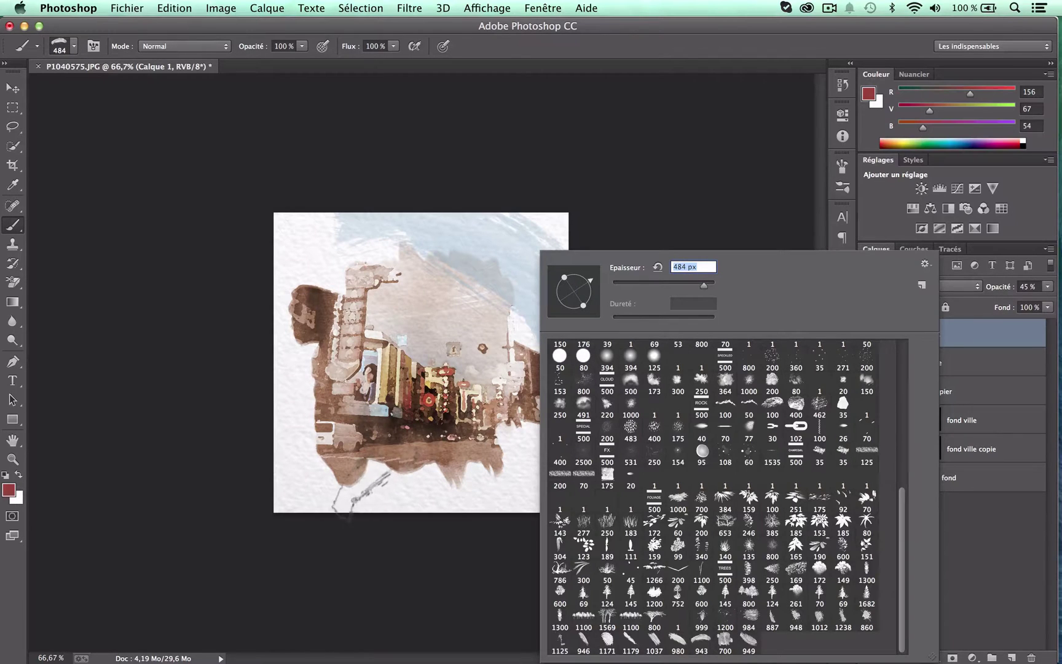
left_click(377, 482)
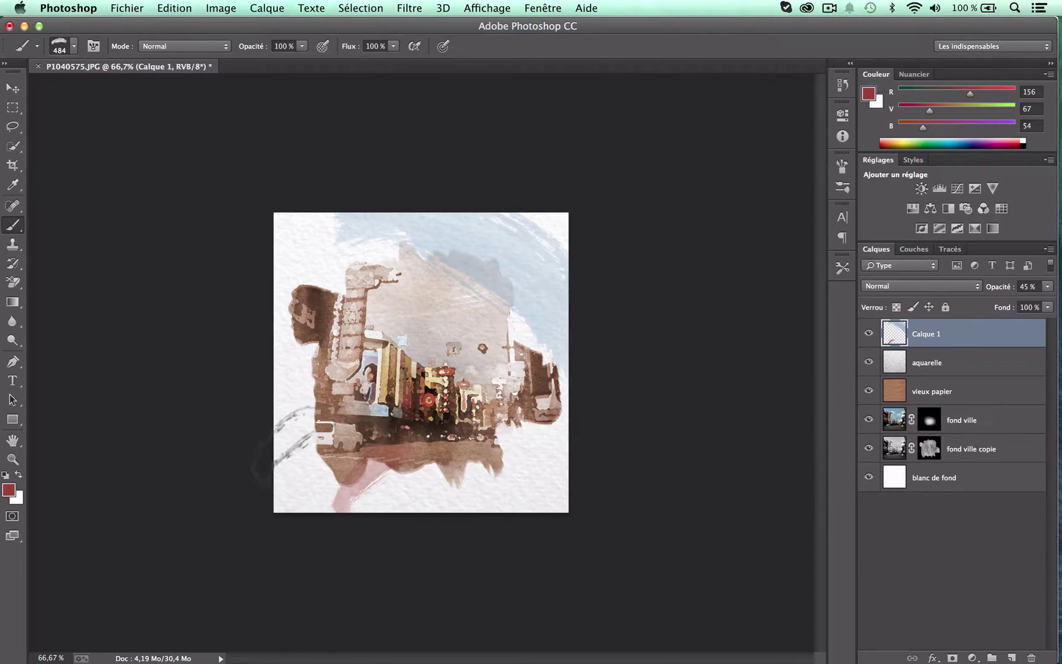
- Choose the 1171 px brush tip and try a large red stamp at the lower left on "Calque 1", undoing it
left_click(301, 442)
right_click(332, 400)
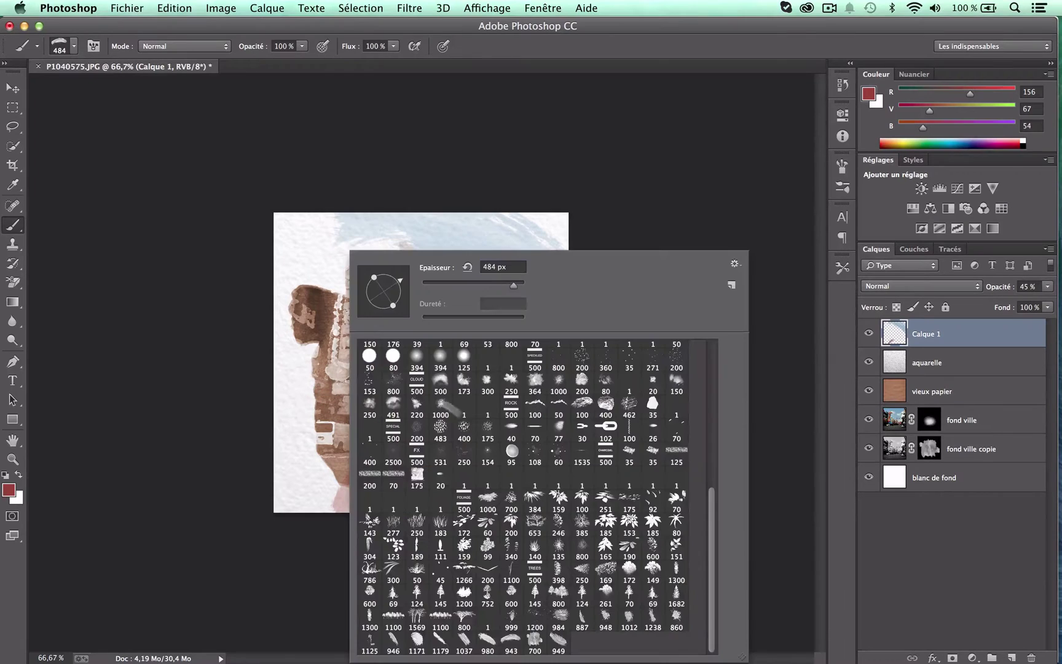
left_click(418, 639)
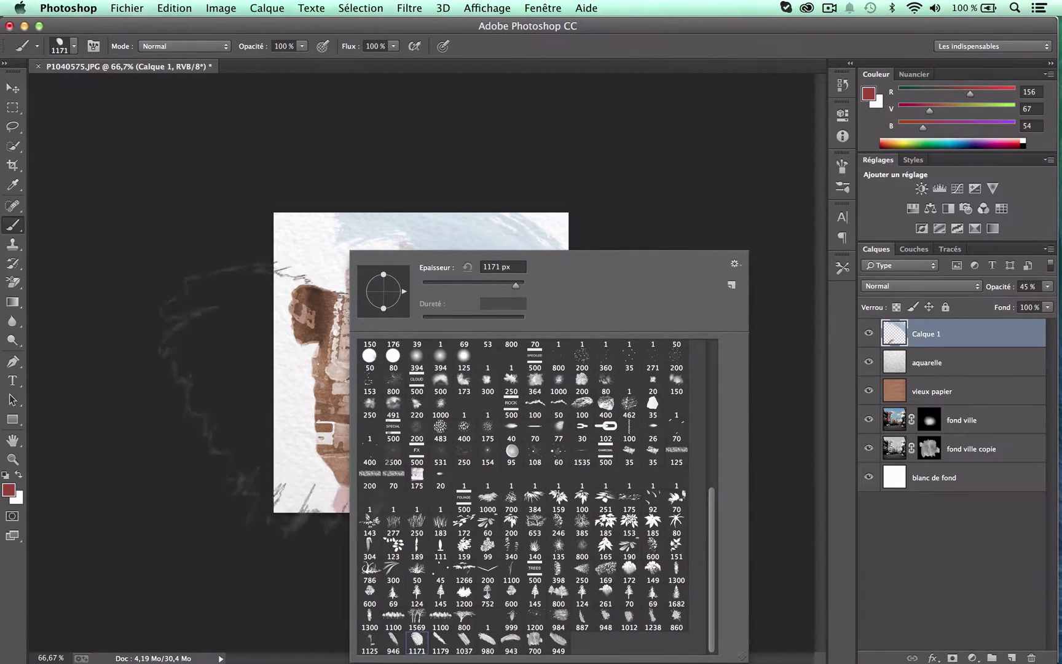
left_click(239, 455)
key("super+z")
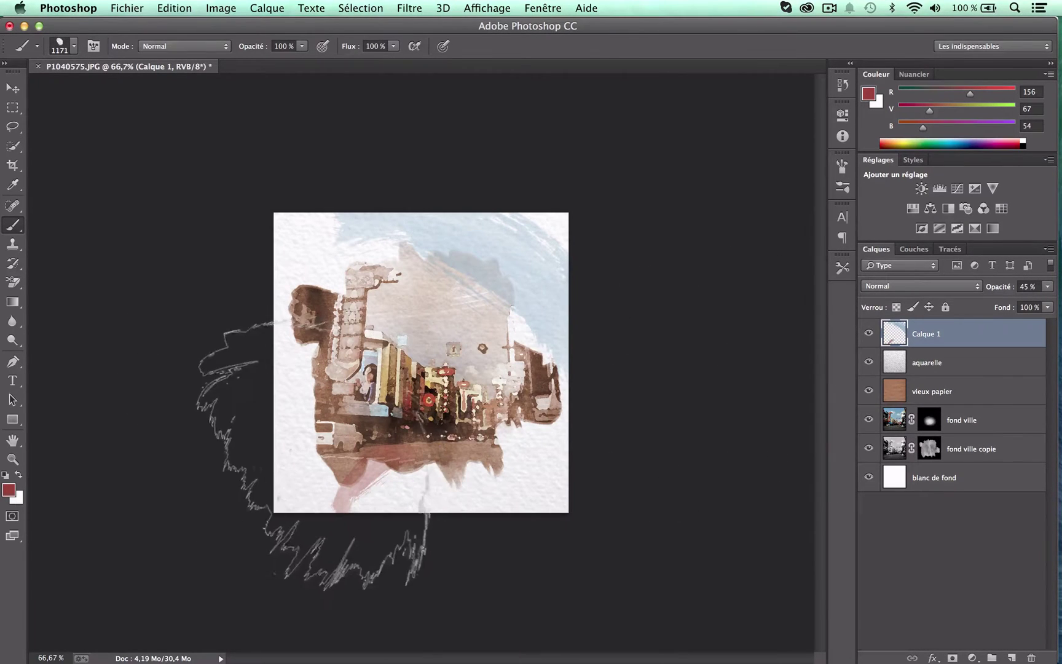
- Stamp a large red stroke over the lower-left area on a new layer above "Calque 1" and set that layer's opacity to 14%
left_click(1010, 655)
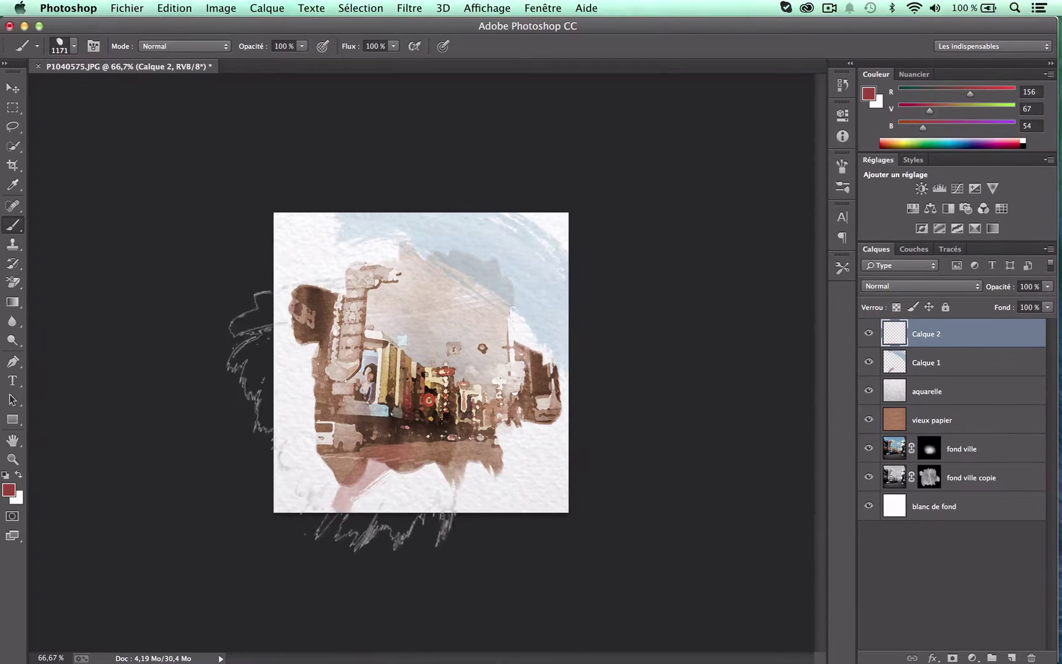
left_click(296, 438)
left_click(1048, 286)
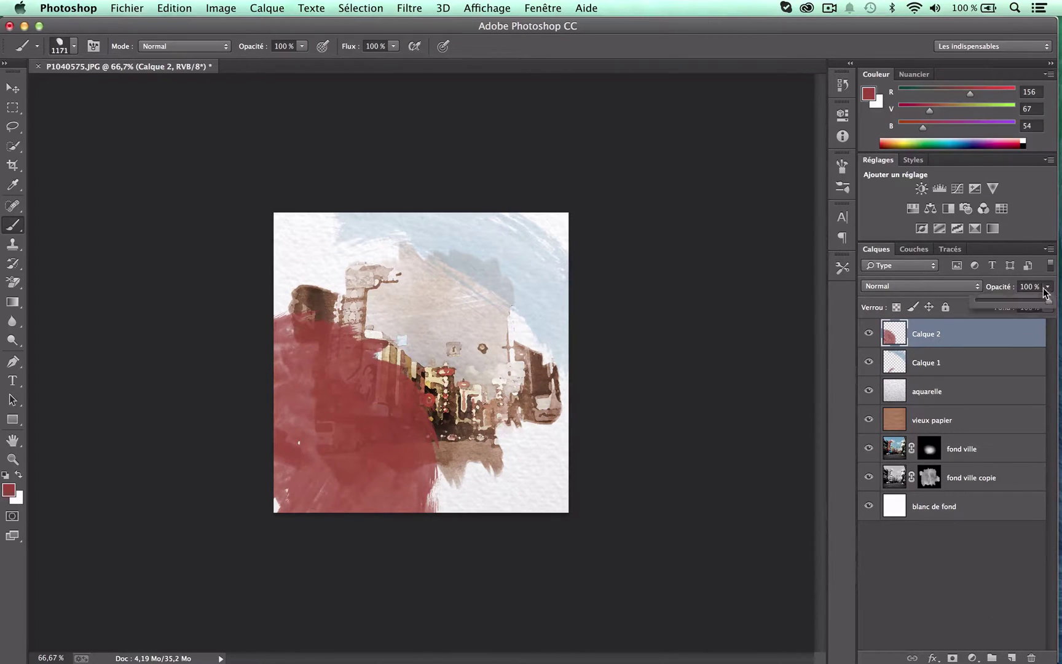
left_click_drag(1049, 301, 985, 303)
left_click(988, 308)
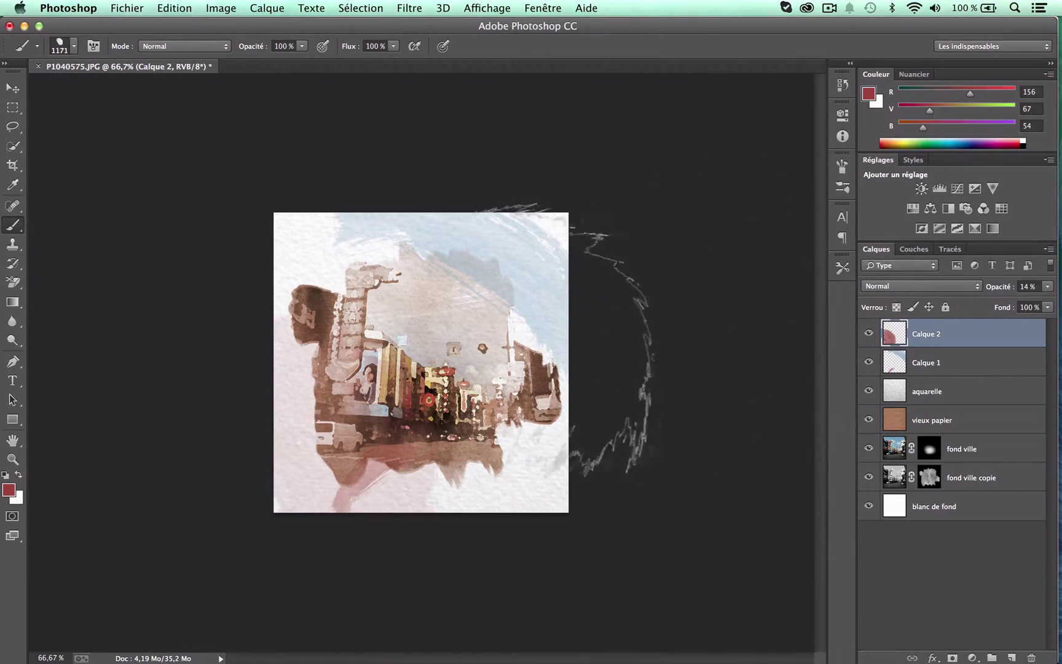
- Stamp red paint splatters around the picture on a new layer above "Calque 2", using the 200 px splatter brush enlarged to 470 px
right_click(474, 354)
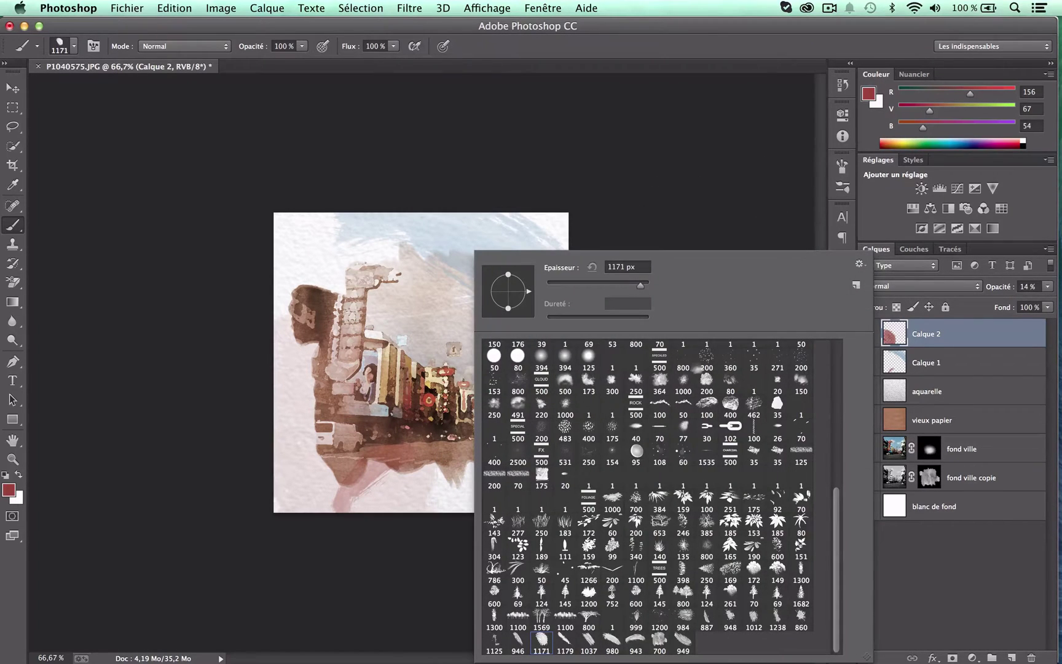
left_click(801, 359)
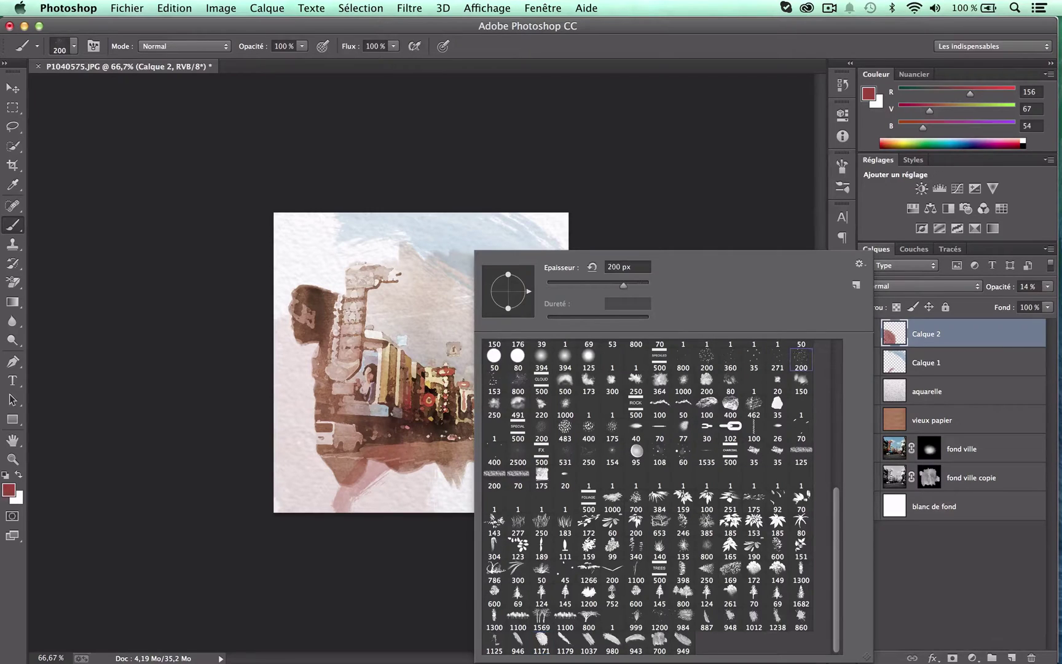
left_click_drag(630, 286, 637, 287)
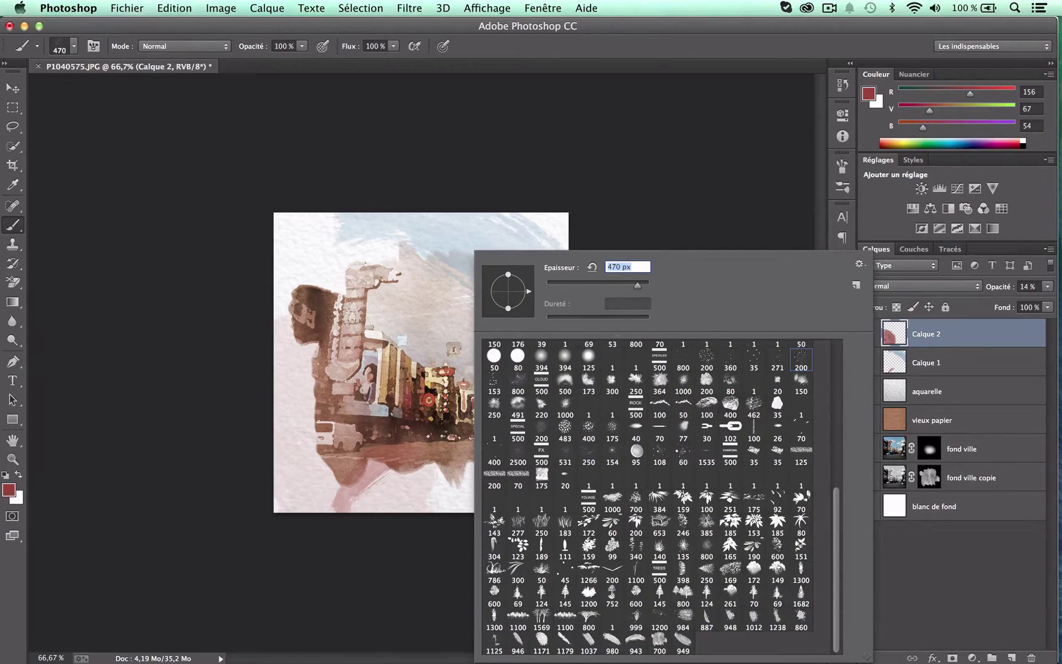
left_click(1011, 658)
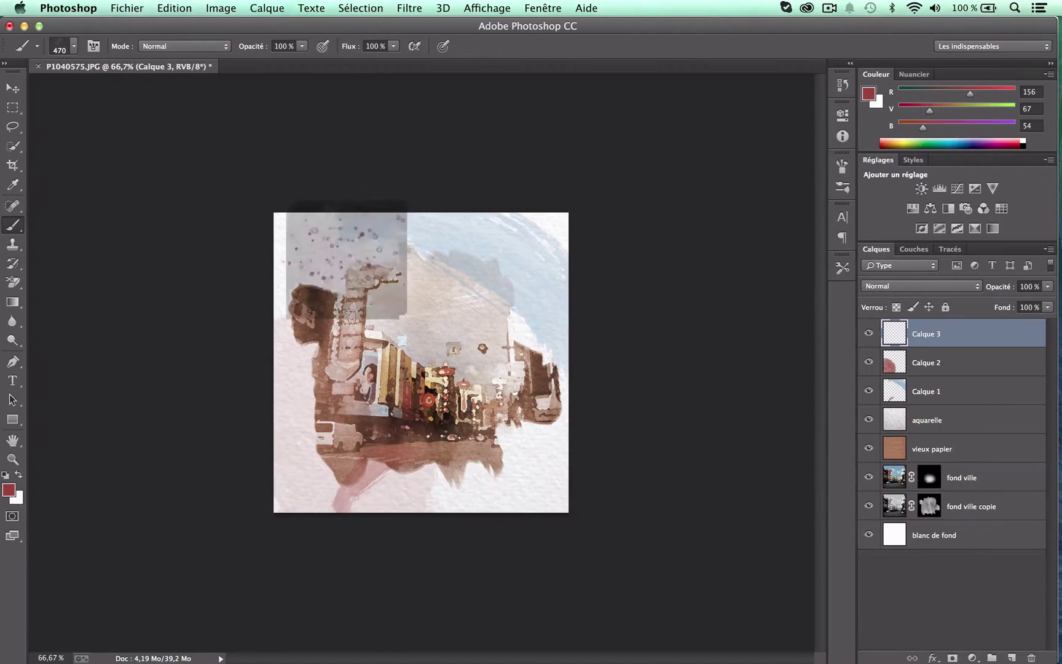
left_click(335, 252)
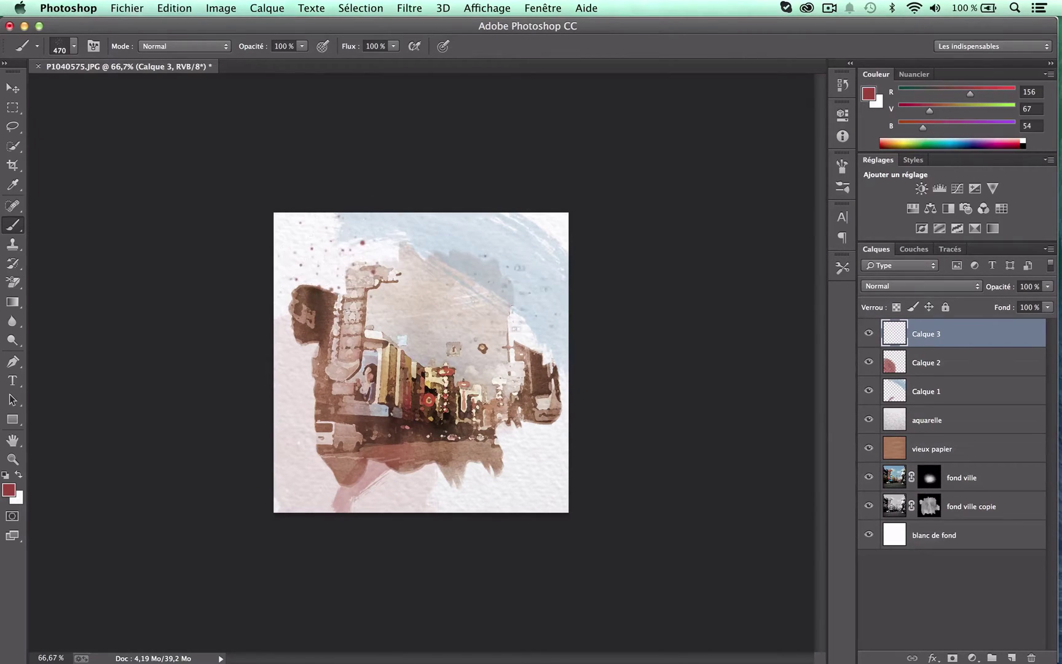
left_click(489, 332)
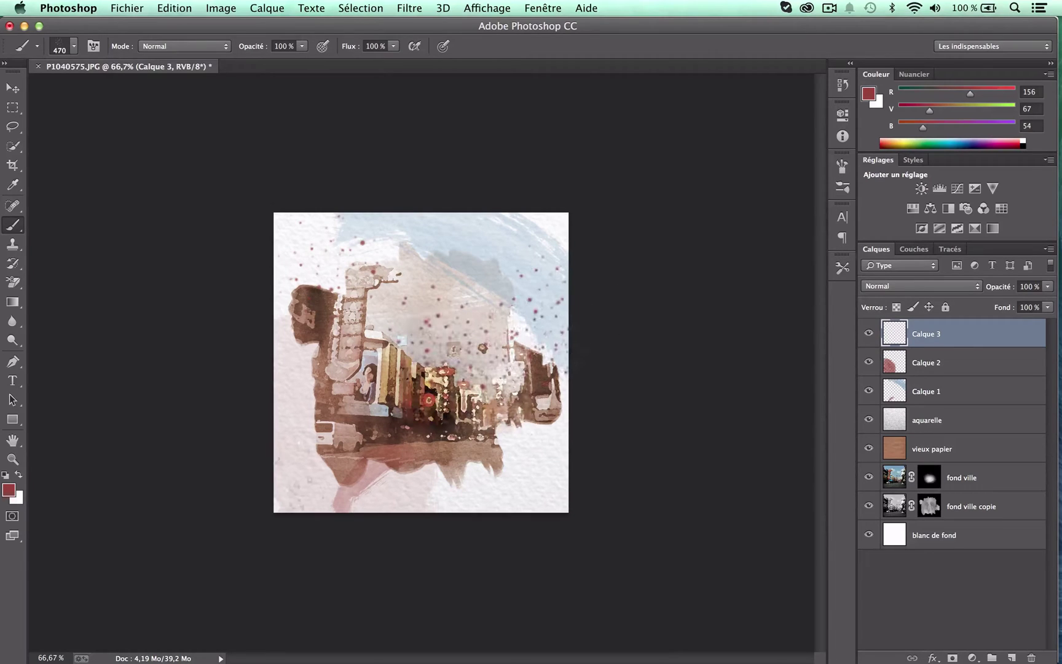
left_click(286, 476)
left_click(547, 473)
- Try the Incrustation and Lumière crue blend modes on the splatter layer "Calque 3"
left_click(937, 286)
left_click(912, 431)
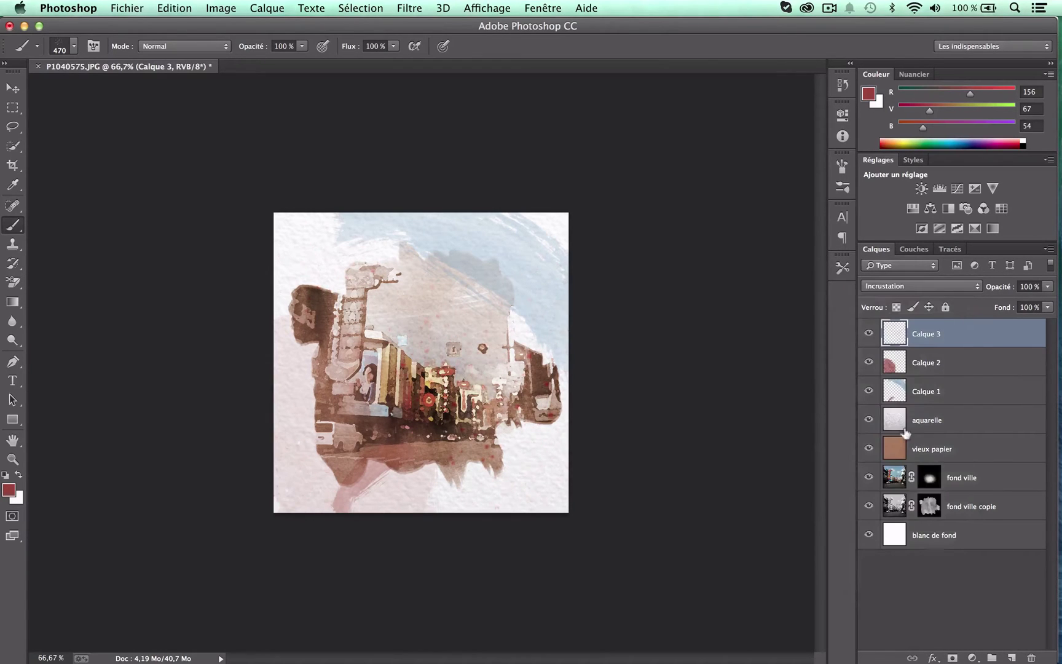
left_click(940, 286)
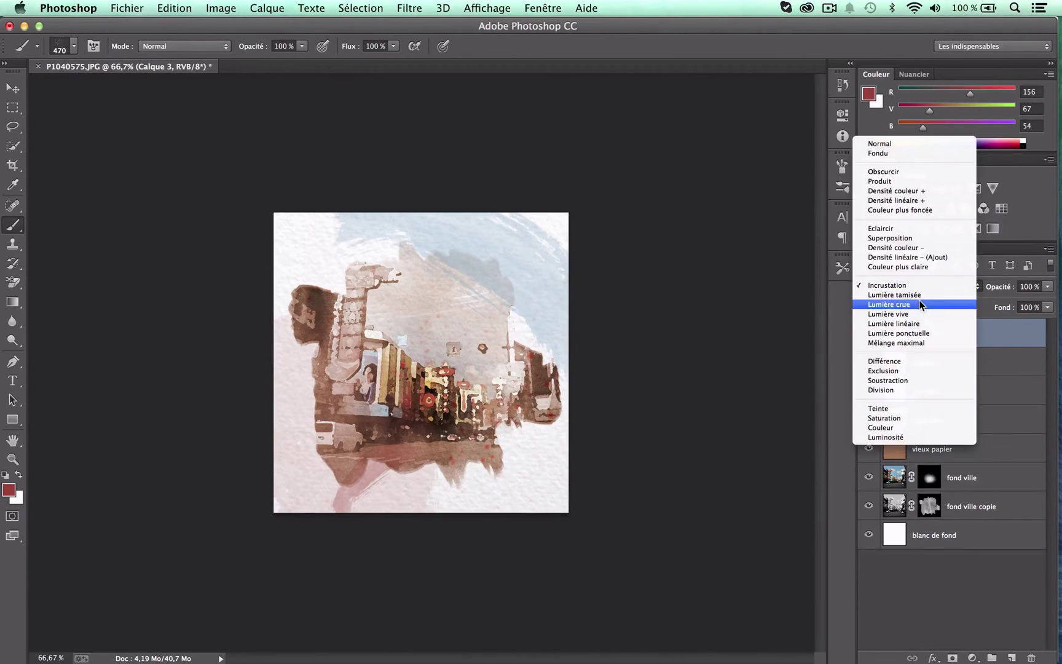
left_click(920, 304)
- Set the splatter layer "Calque 3" to the Produit blend mode at 26% opacity
left_click(952, 290)
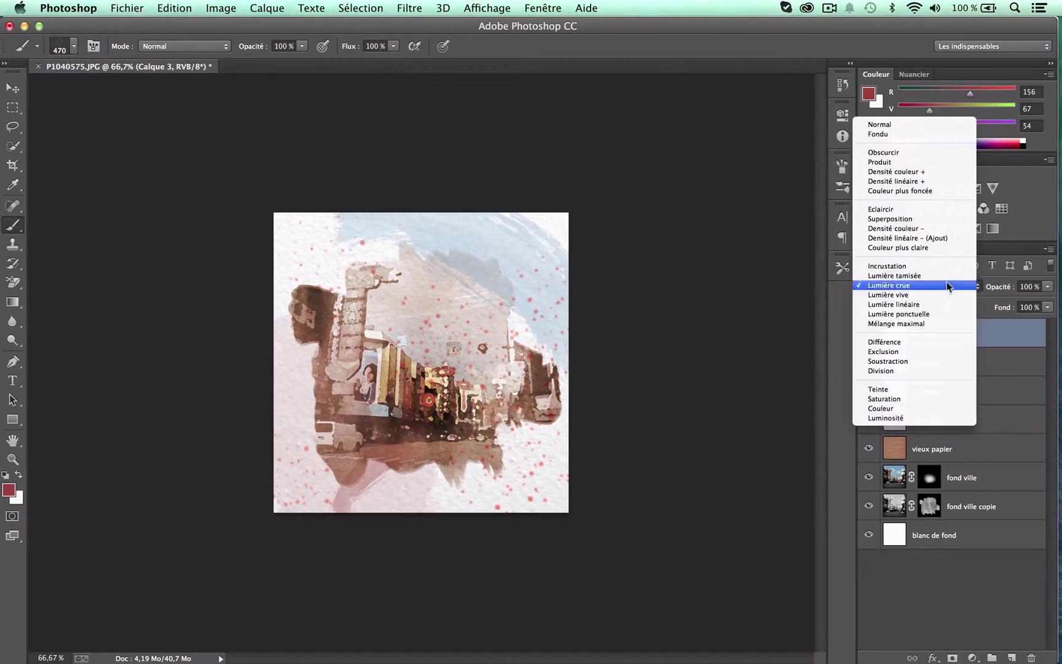
left_click(900, 173)
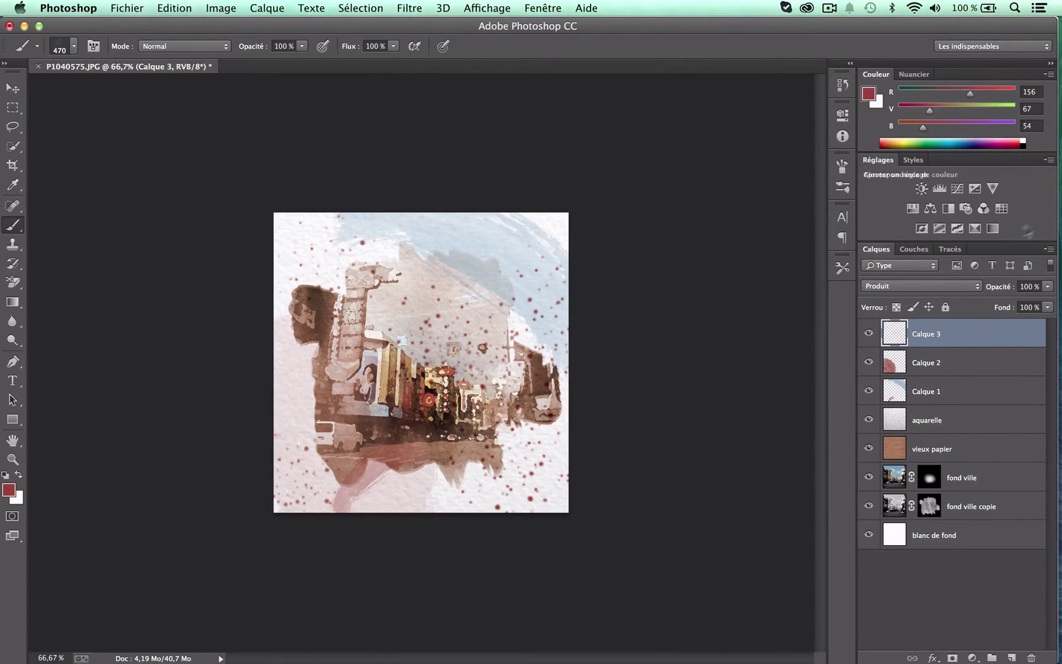
left_click(1047, 287)
left_click_drag(1046, 305, 986, 307)
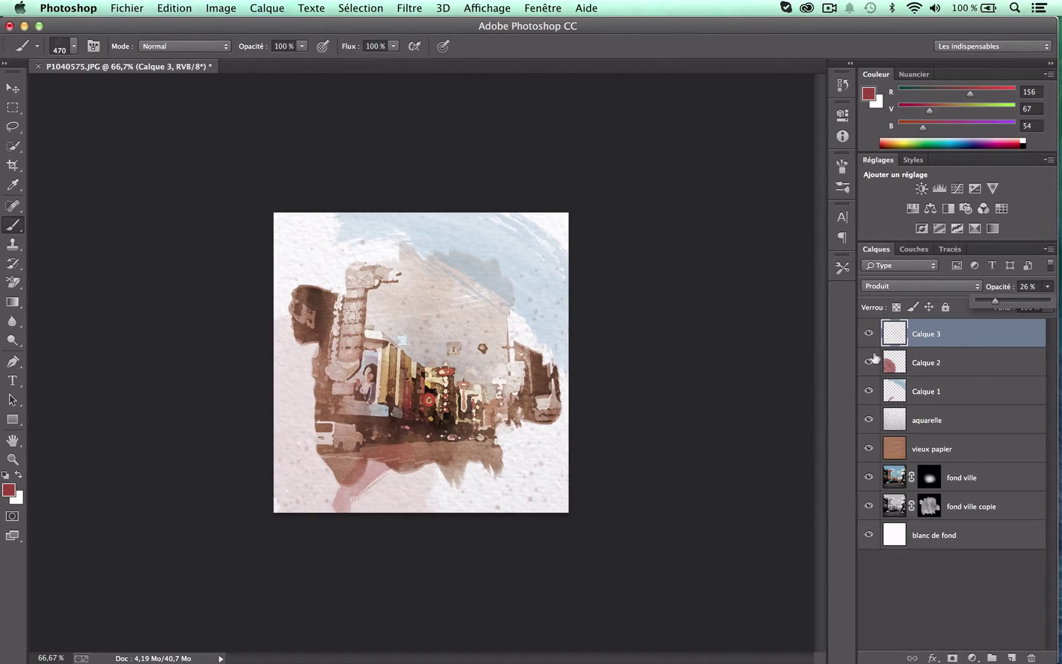
key("super+1")
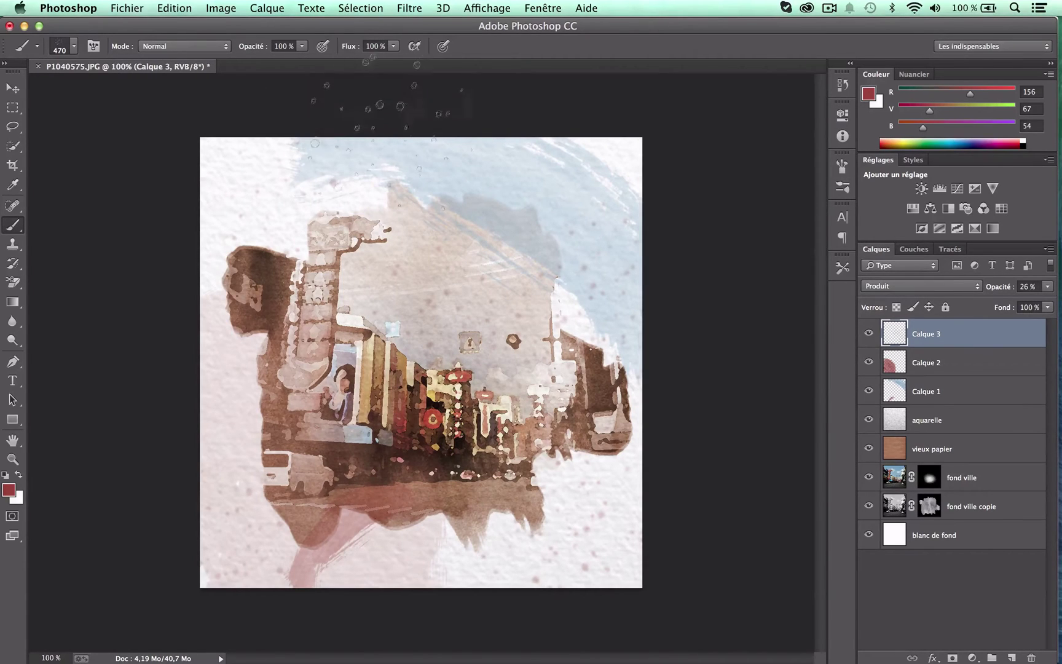